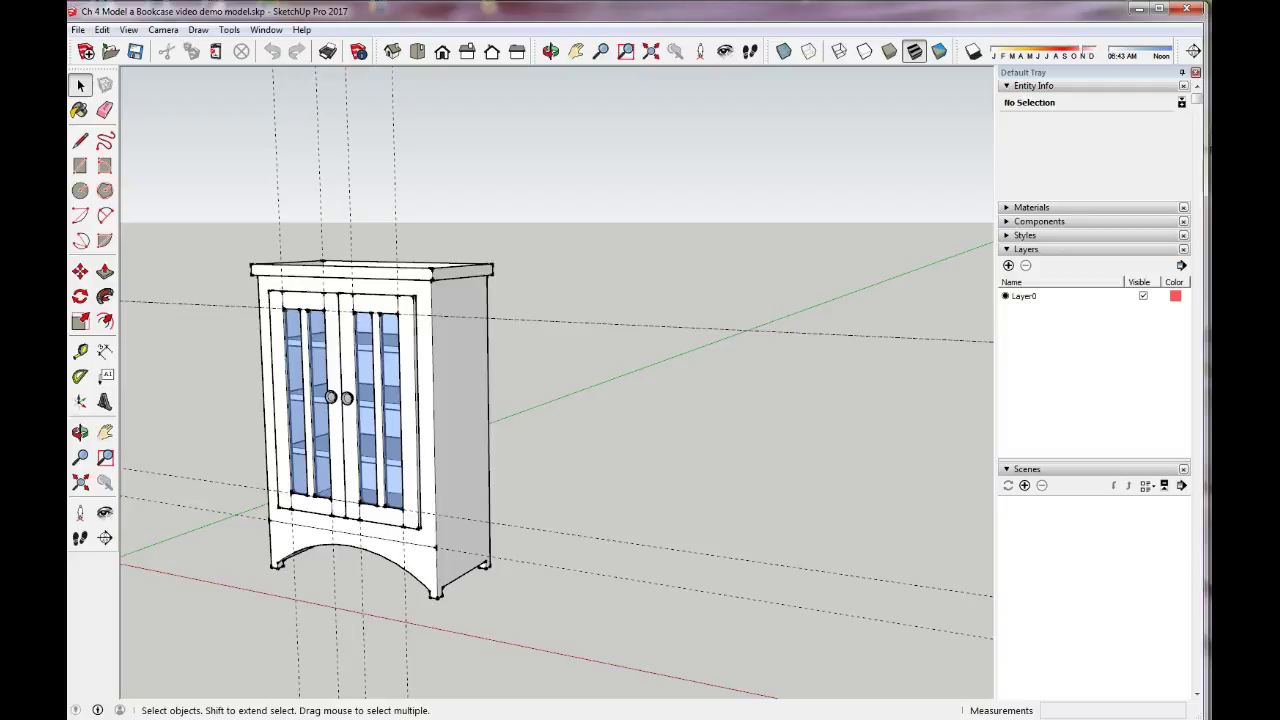
Step: Delete all guides from the bookcase model and hide the drawing axes
left_click(103, 30)
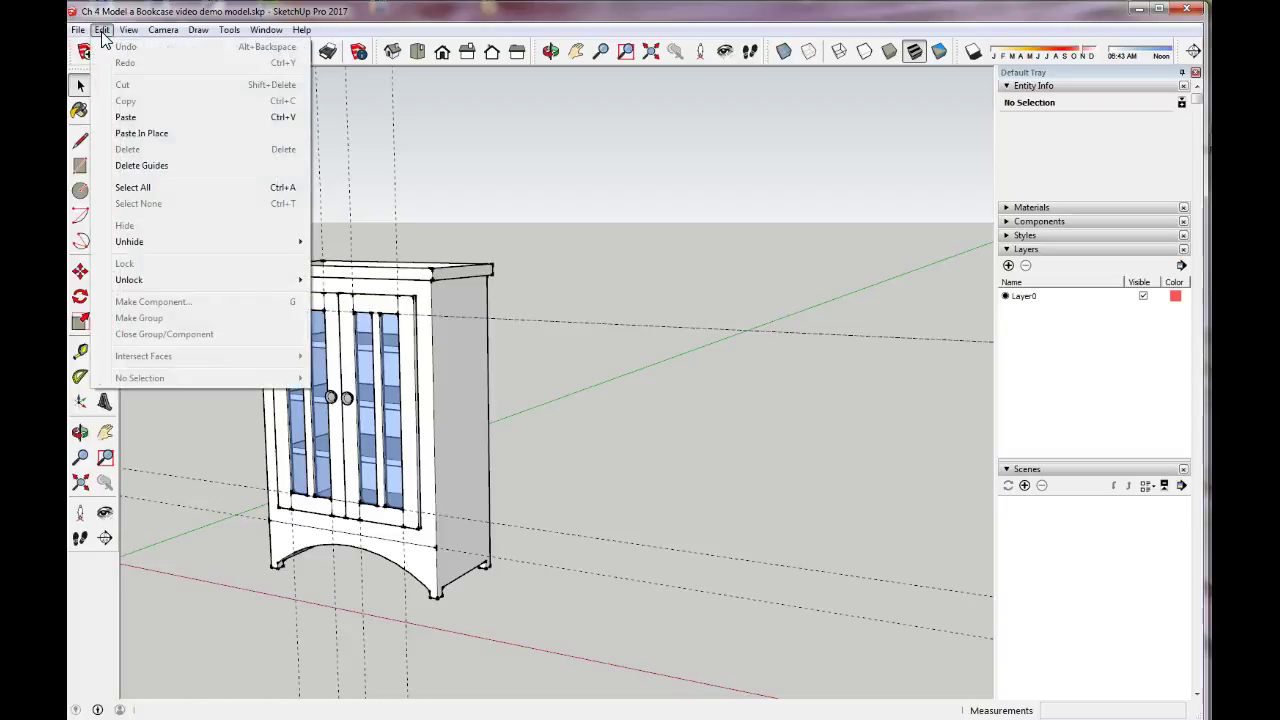
left_click(155, 166)
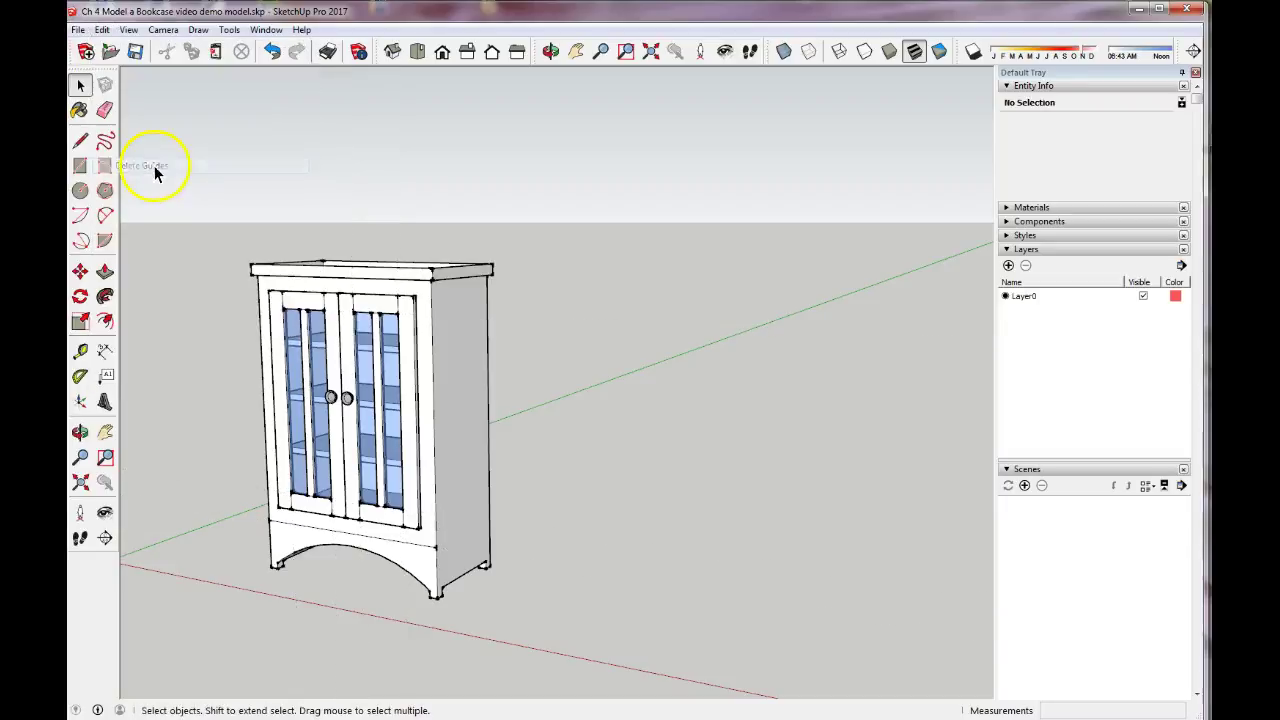
left_click(129, 30)
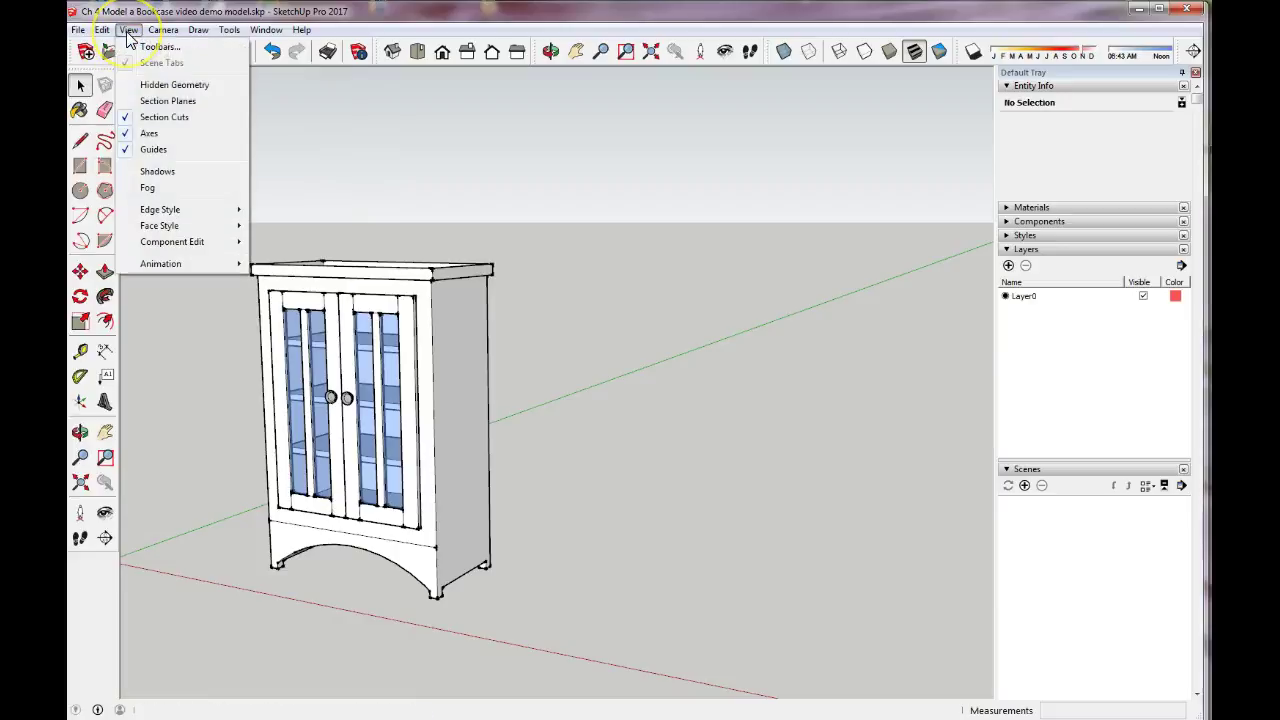
left_click(128, 134)
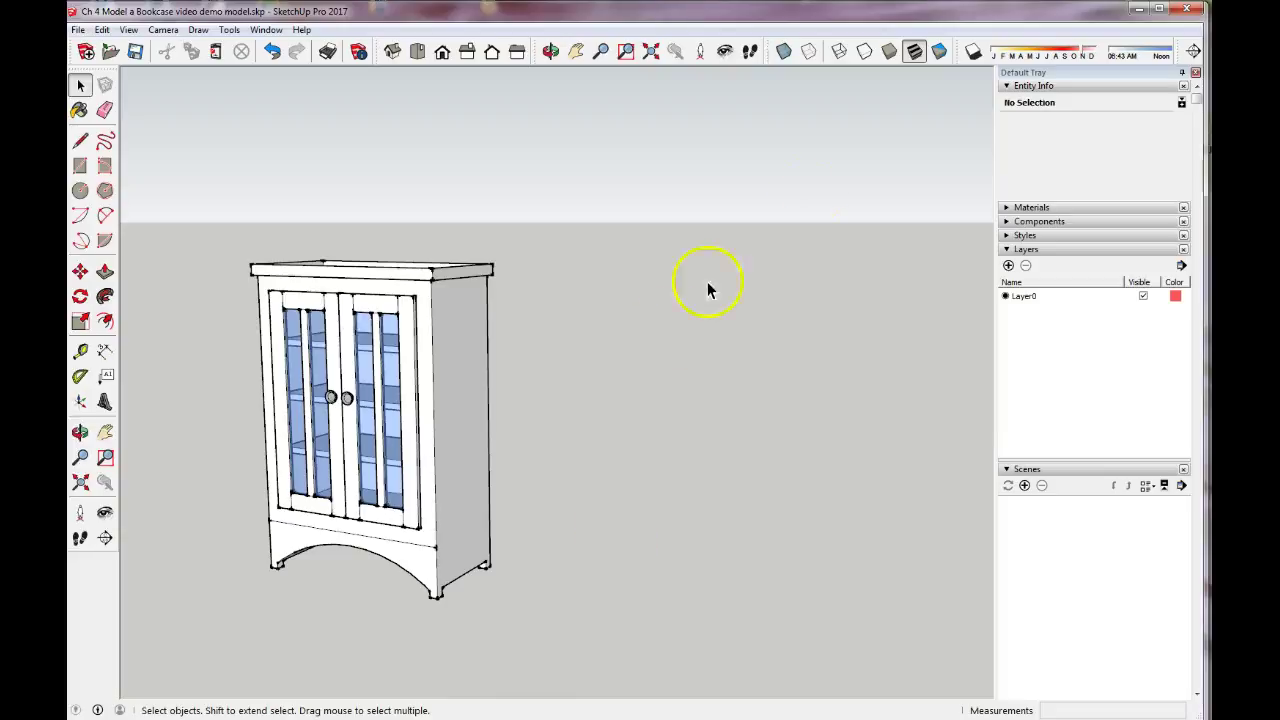
Step: Turn on shadows and frame the cabinet large in an angled front view showing its doors and one side
left_click(973, 52)
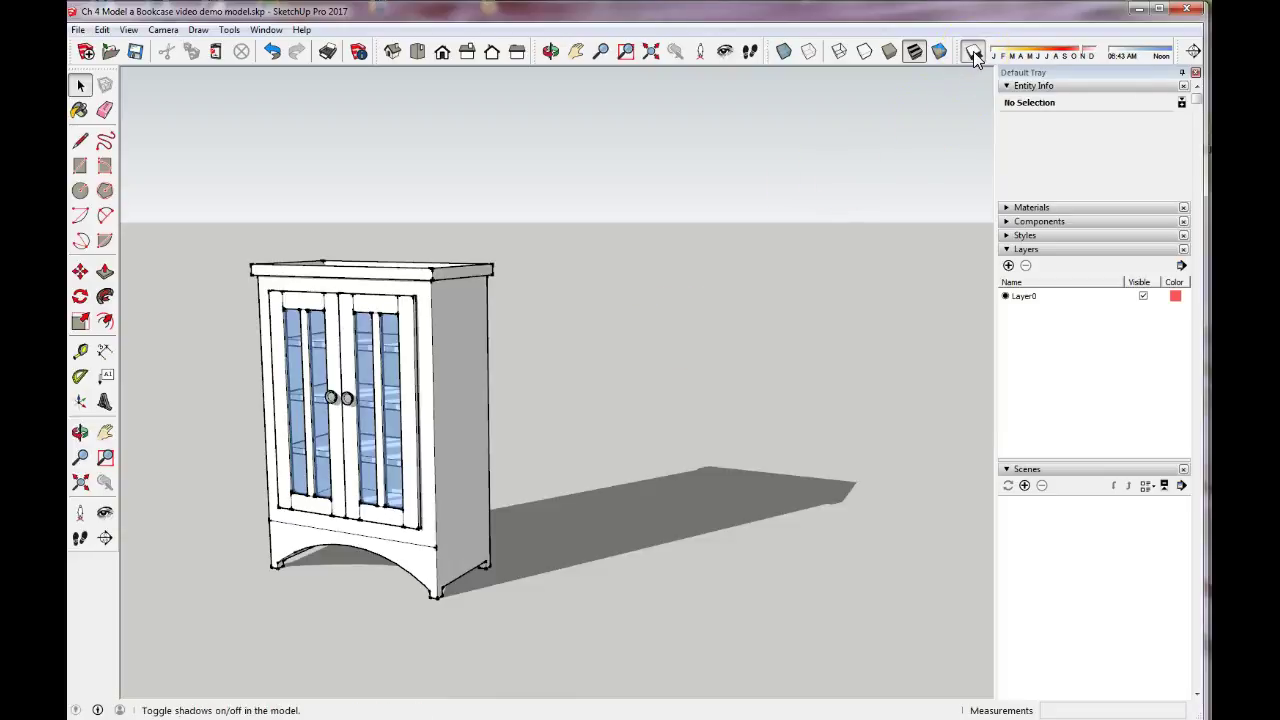
left_click(80, 432)
left_click_drag(190, 433, 272, 397)
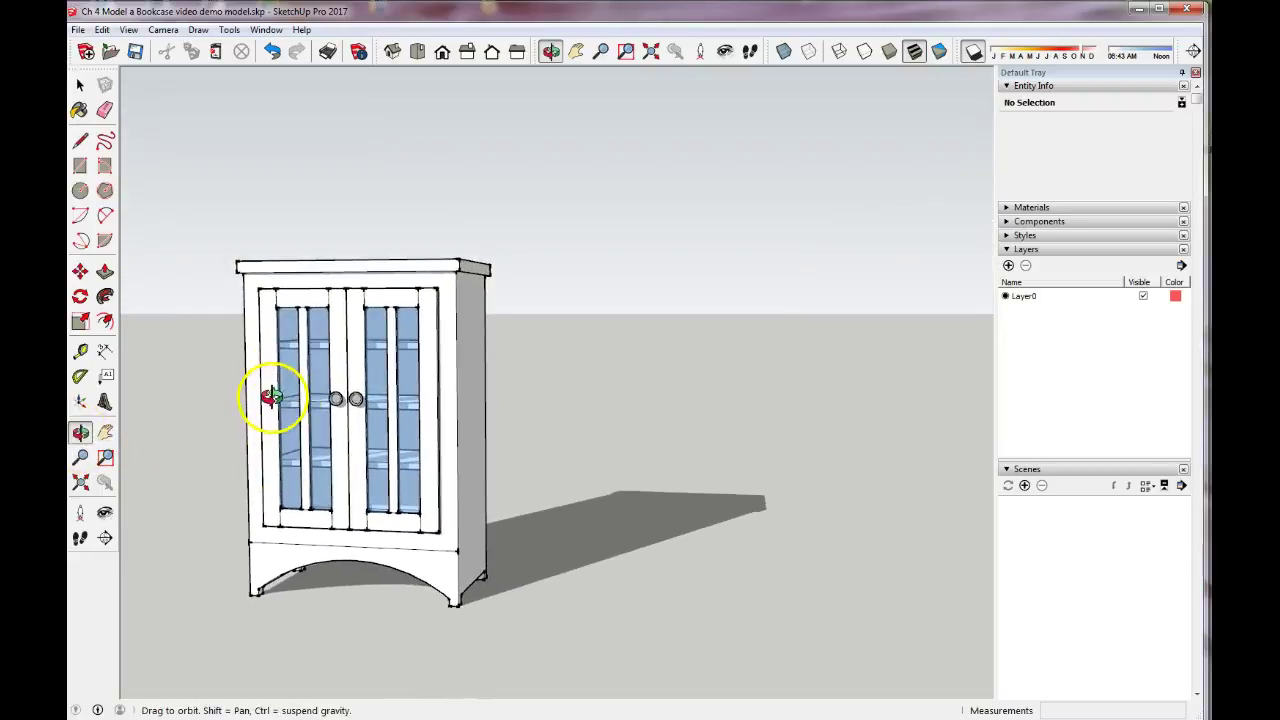
scroll(306, 443, "up", 2)
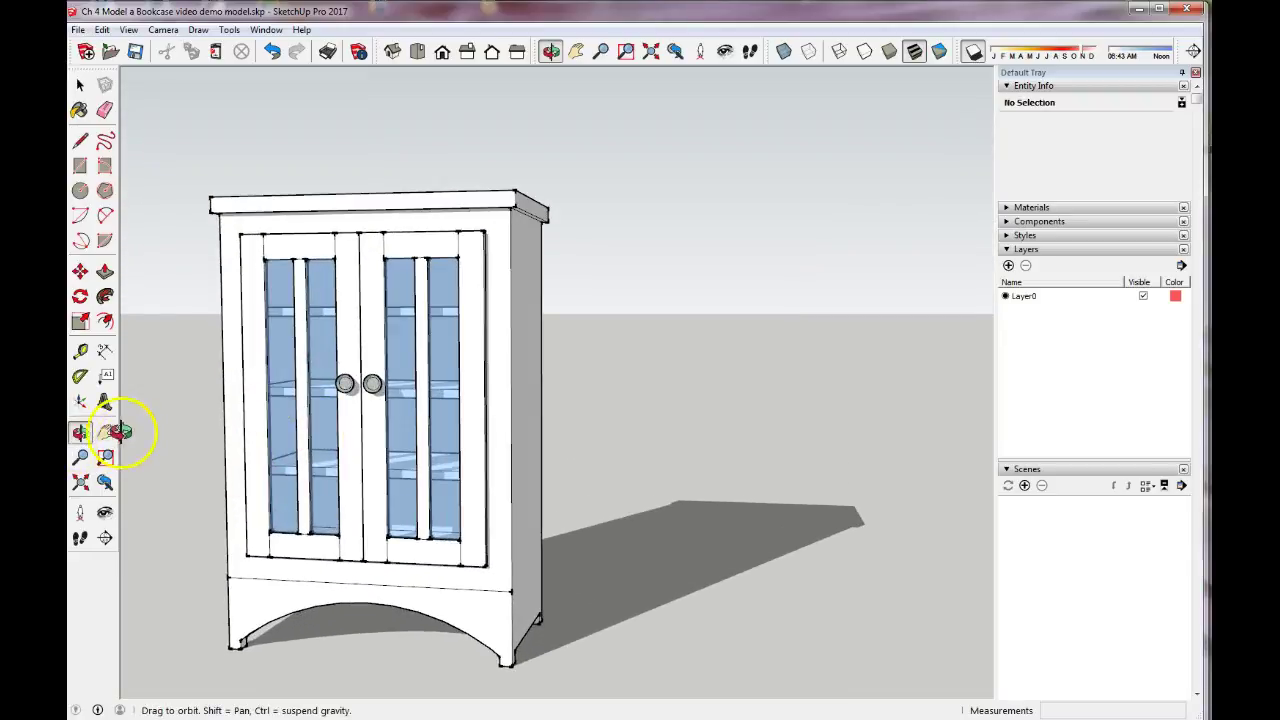
left_click(107, 432)
left_click_drag(243, 423, 491, 394)
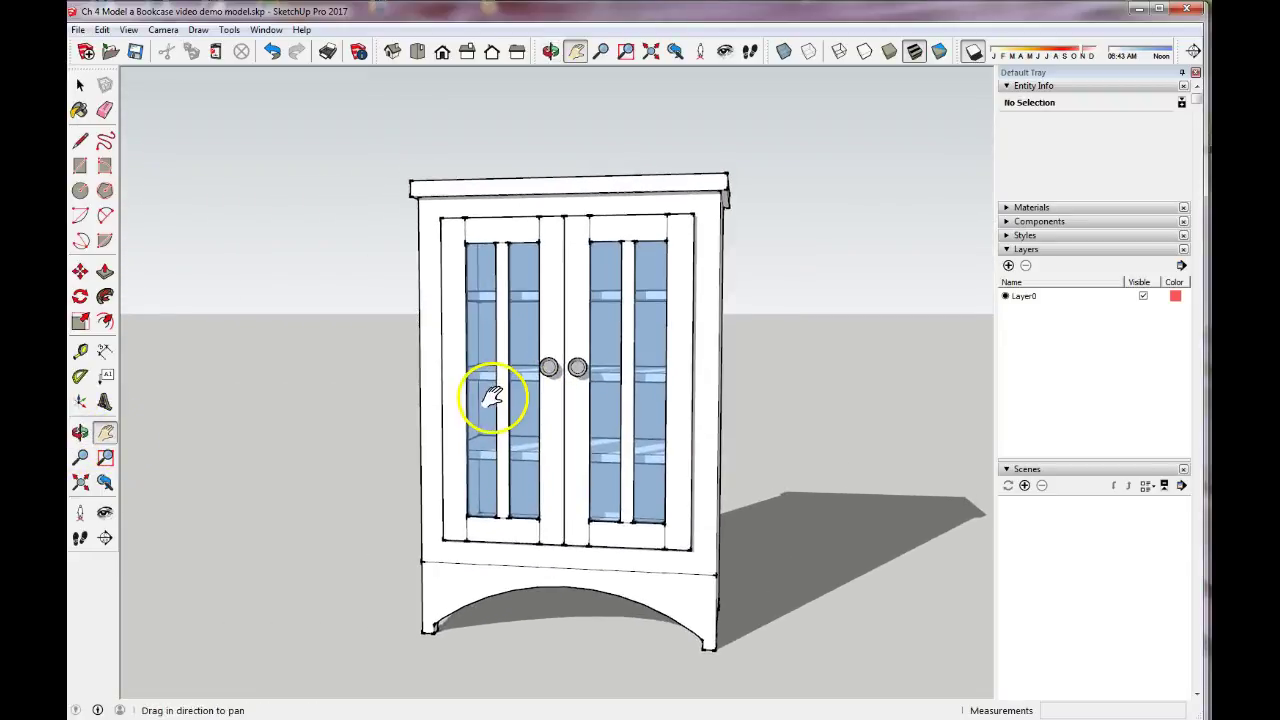
left_click(80, 437)
mouse_move(694, 437)
left_mouse_down()
mouse_move(763, 429)
mouse_move(715, 430)
left_mouse_up()
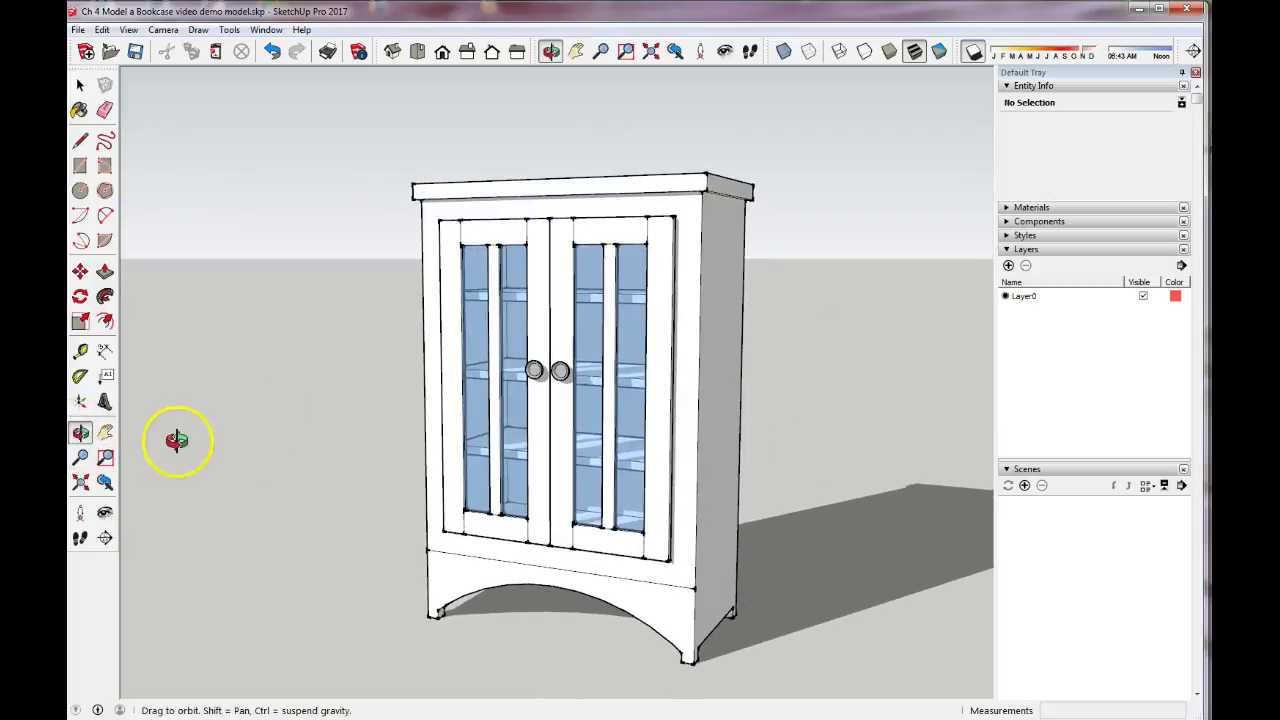
left_click(106, 432)
left_click_drag(566, 449, 456, 452)
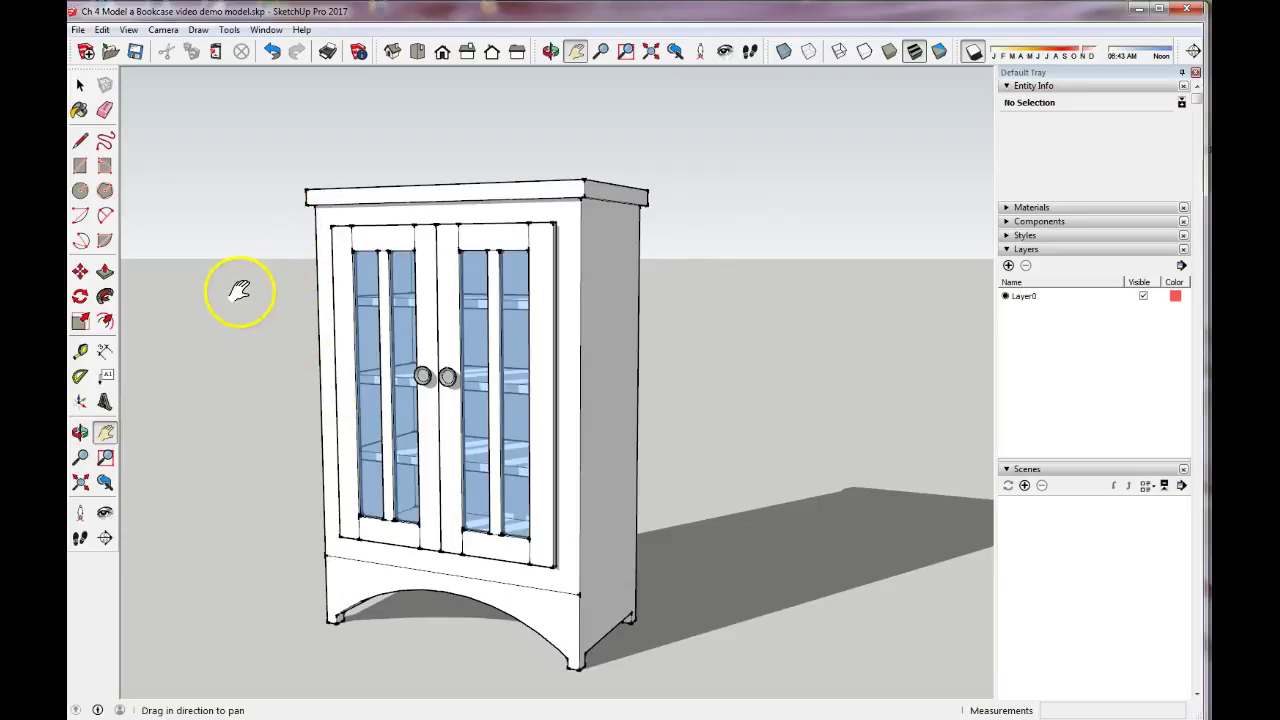
key("space")
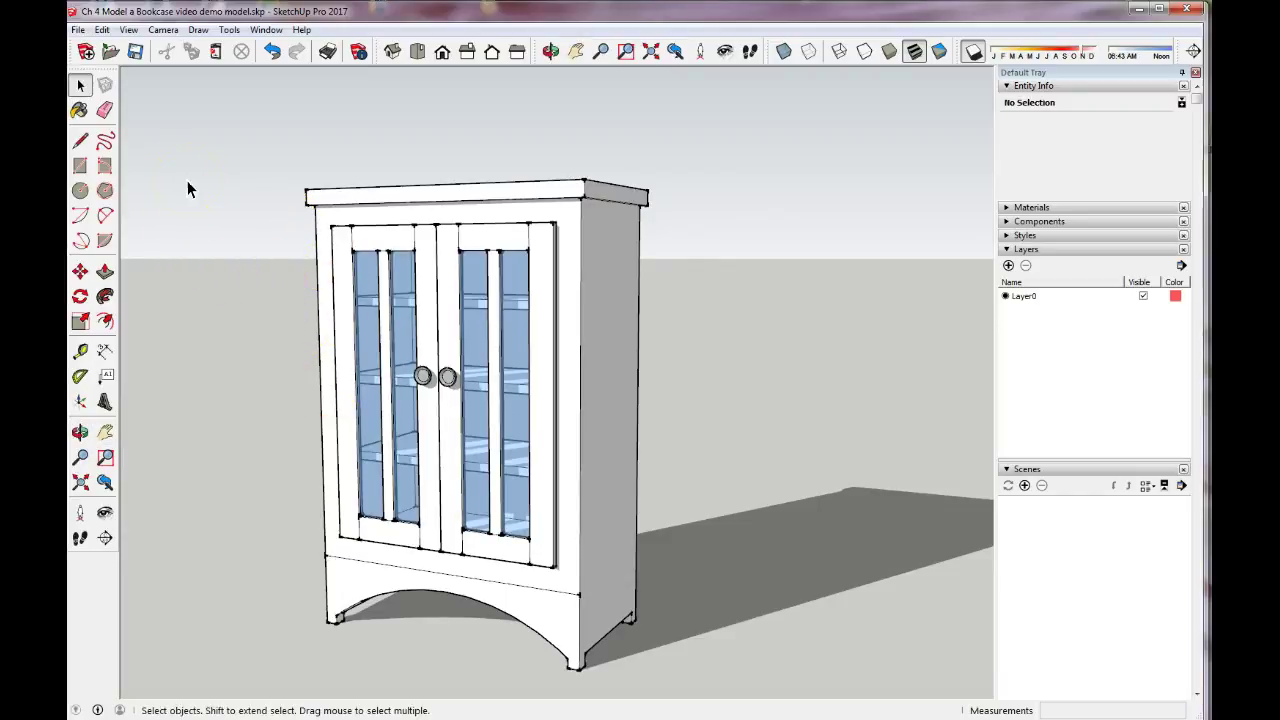
Step: Add a scene that stores the current cabinet view, saving the style changes as a new style
left_click(177, 129)
left_click(189, 77)
left_click(308, 178)
left_click(1034, 470)
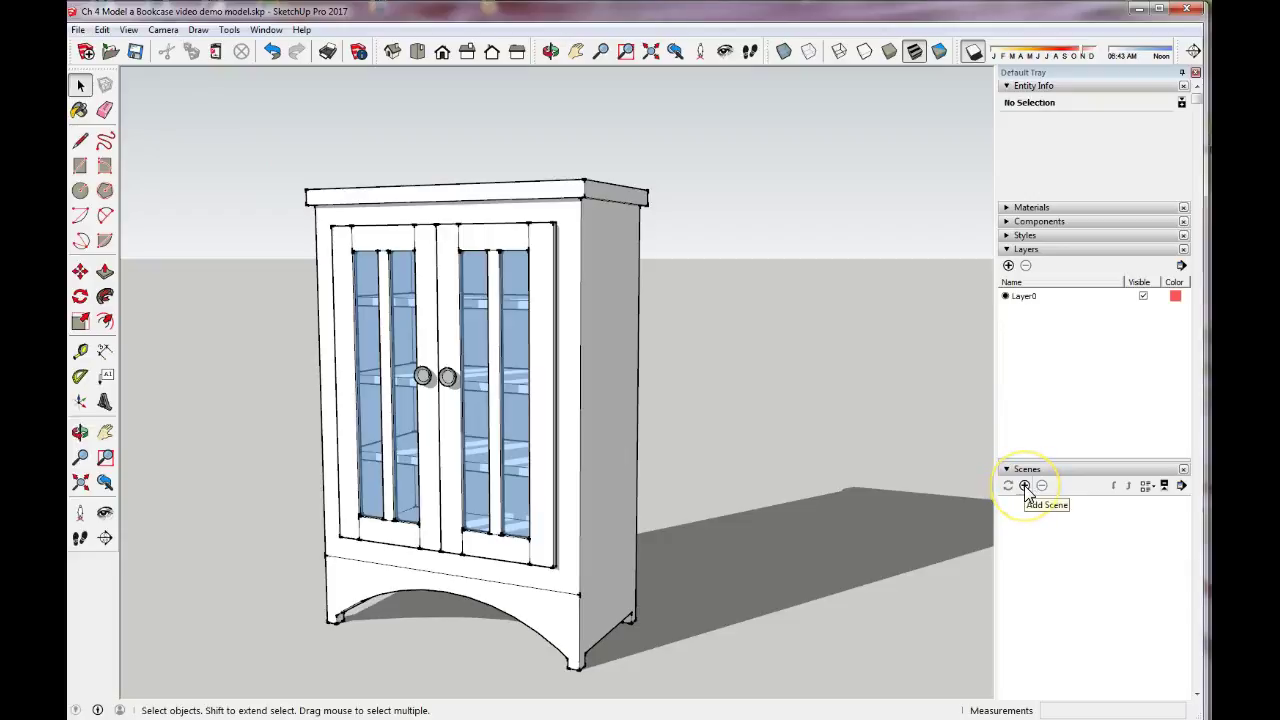
left_click(320, 103)
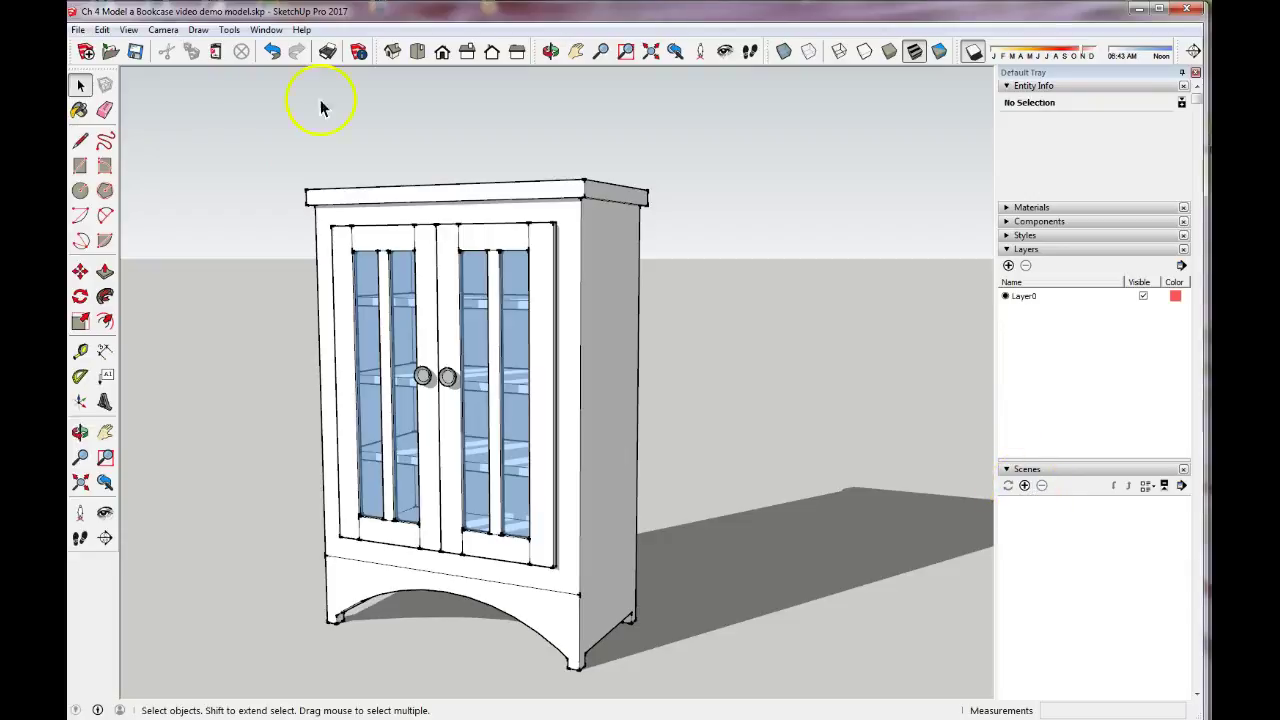
left_click(130, 30)
left_click(195, 264)
left_click(285, 265)
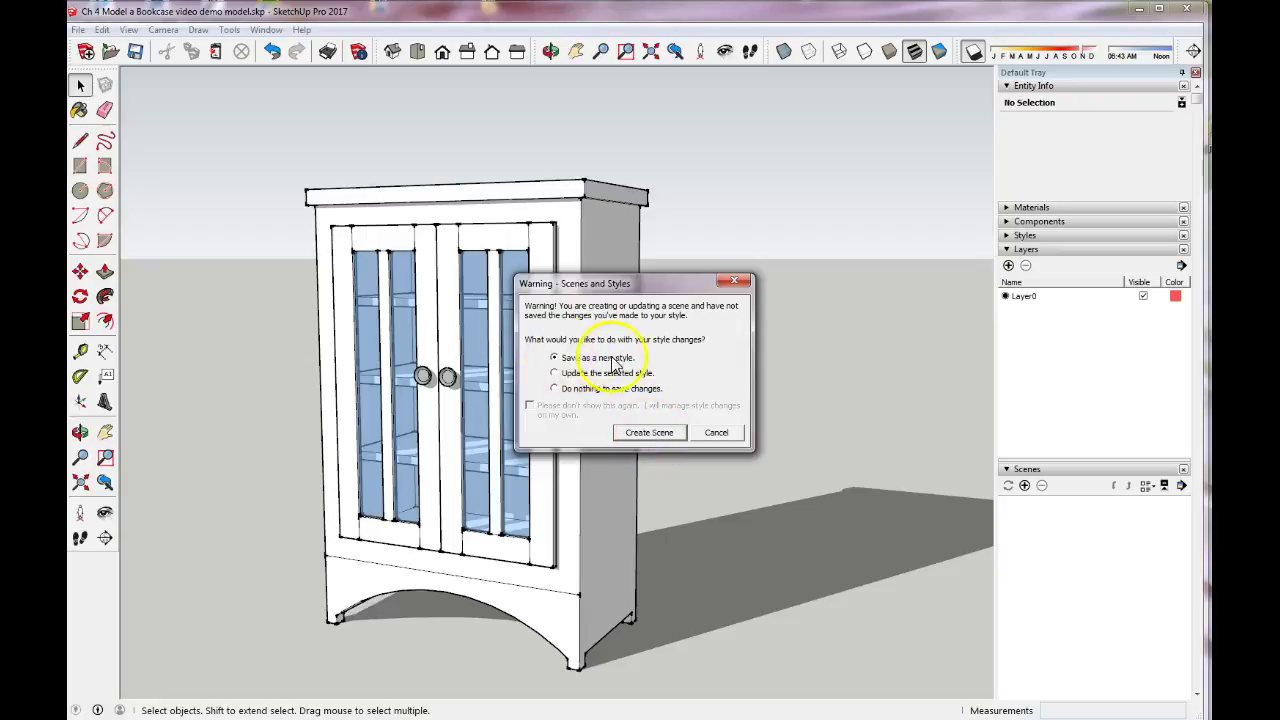
left_click(632, 436)
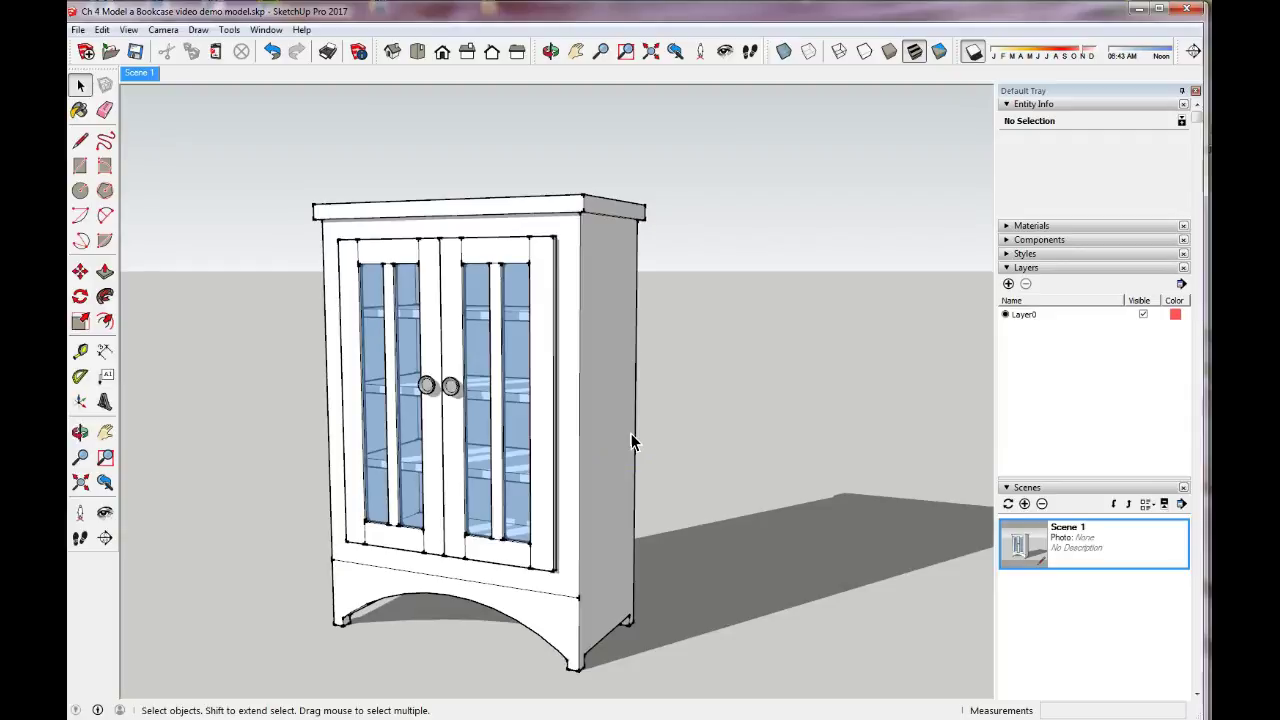
left_click(757, 345)
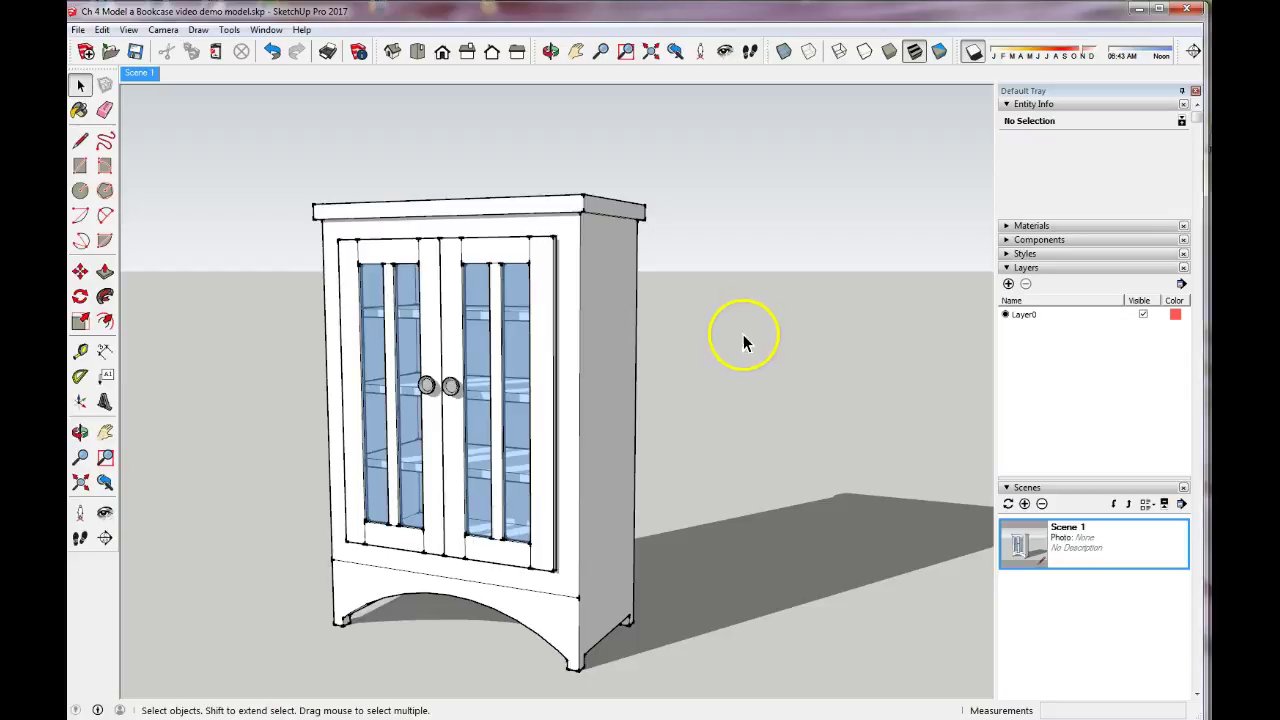
Step: Create four new layers named cabinet, shelves, doors open and doors closed
left_click(1008, 285)
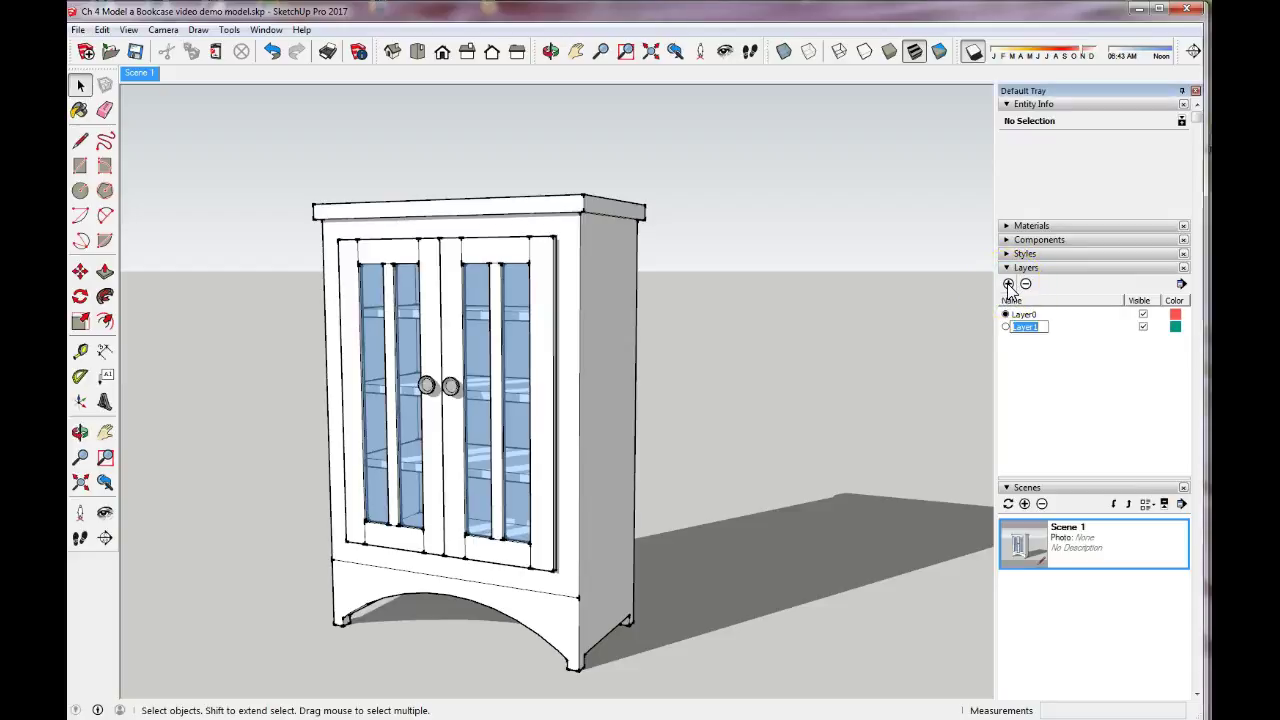
type("cabinet")
left_click(1008, 284)
type("shelves")
left_click(1009, 284)
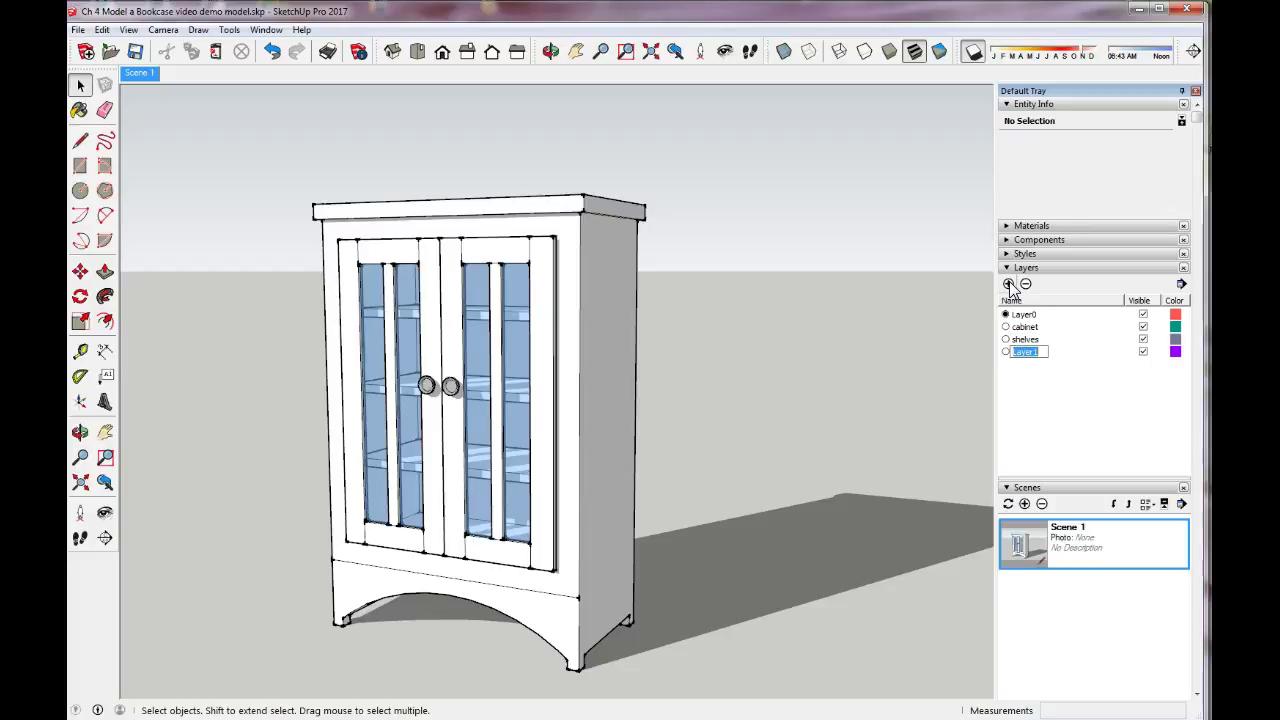
type("doors open")
left_click(1009, 284)
type("doors ")
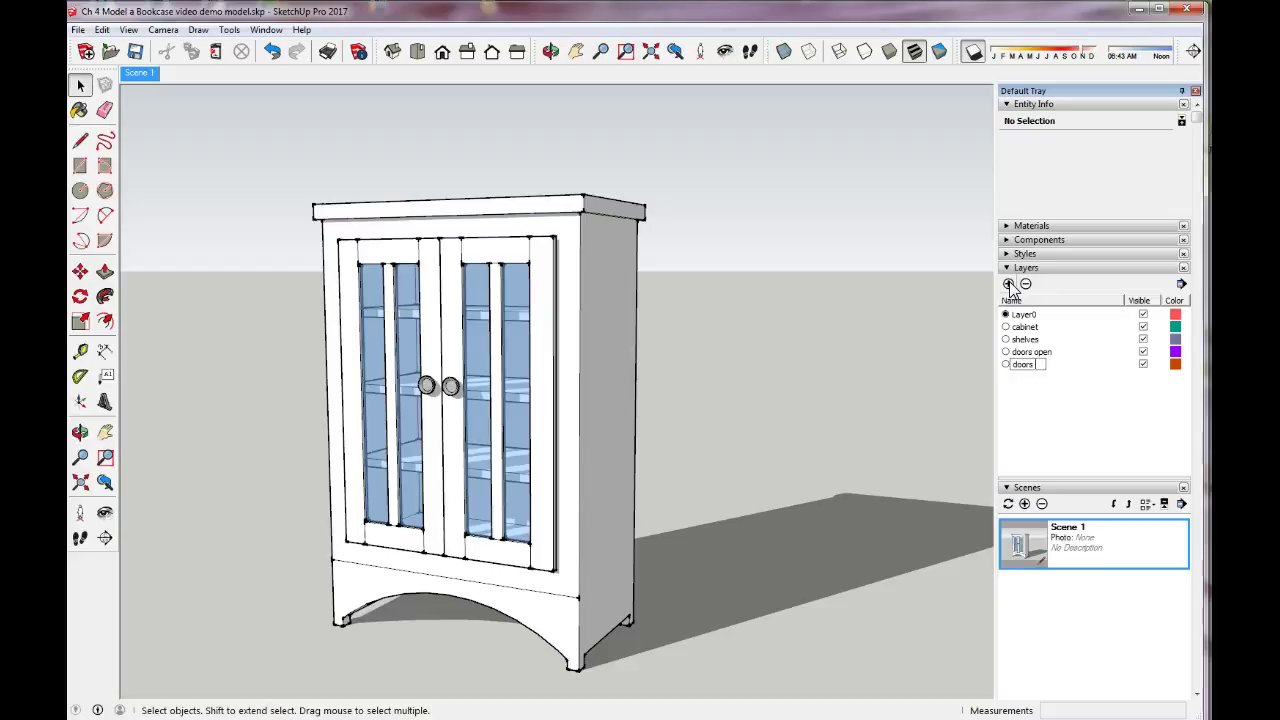
type("closed")
left_click(1037, 423)
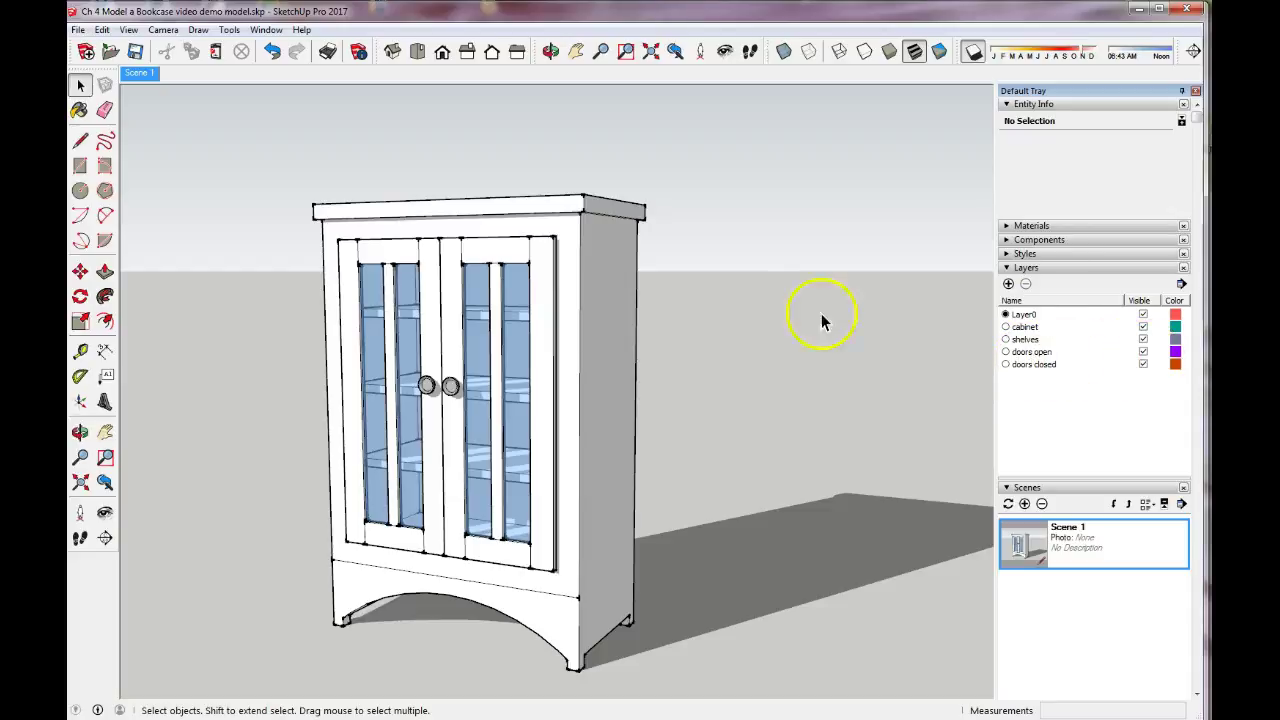
Step: Assign the main cabinet group to the cabinet layer and clear the selection
left_click(617, 257)
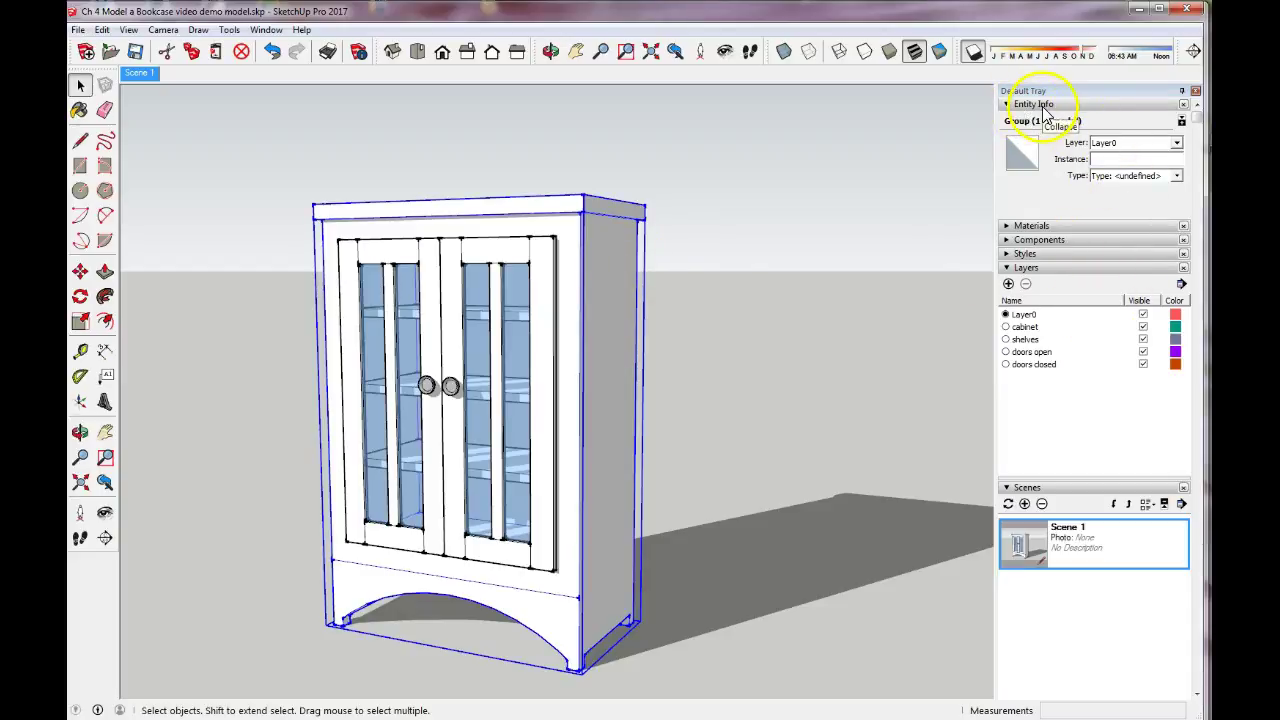
left_click(1177, 147)
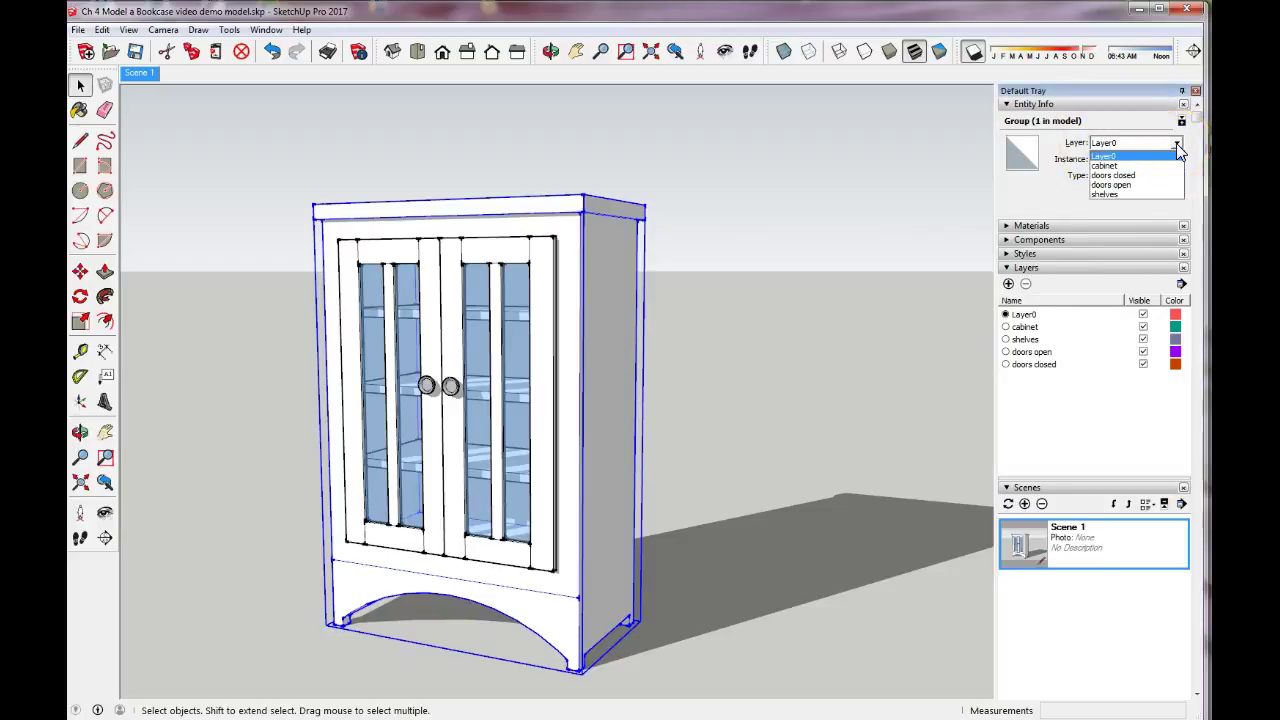
left_click(1110, 165)
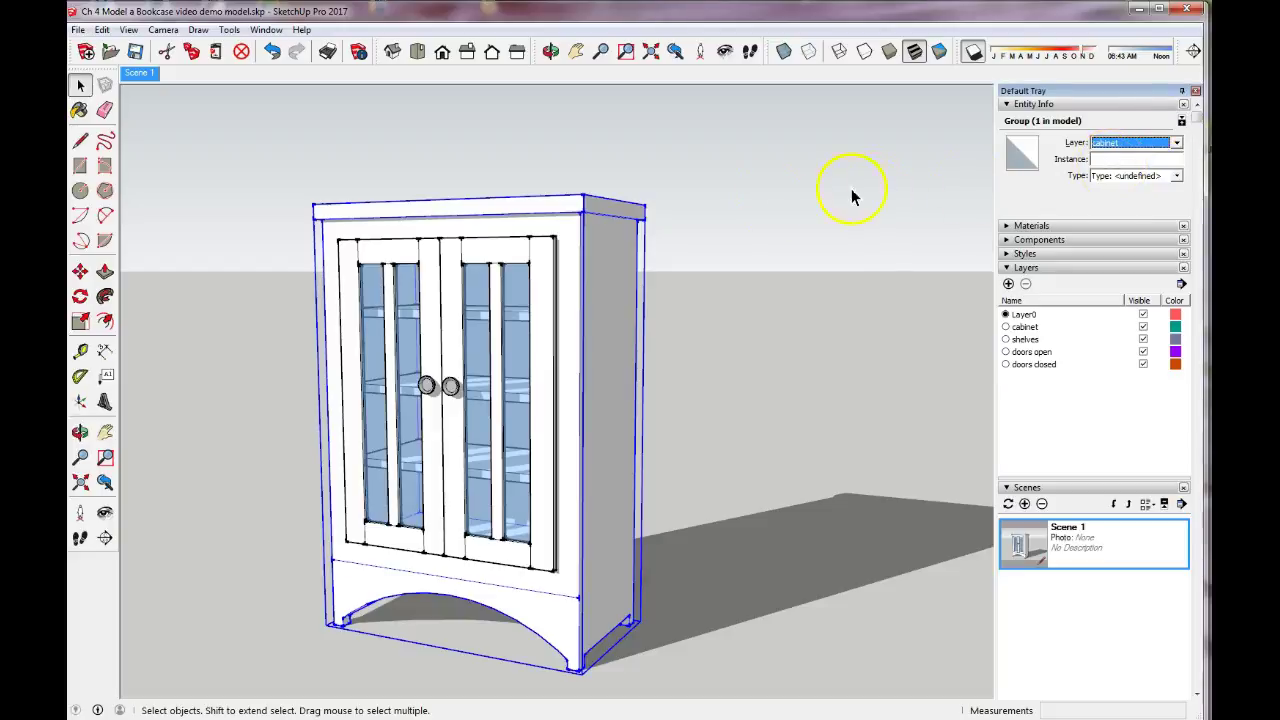
left_click(728, 210)
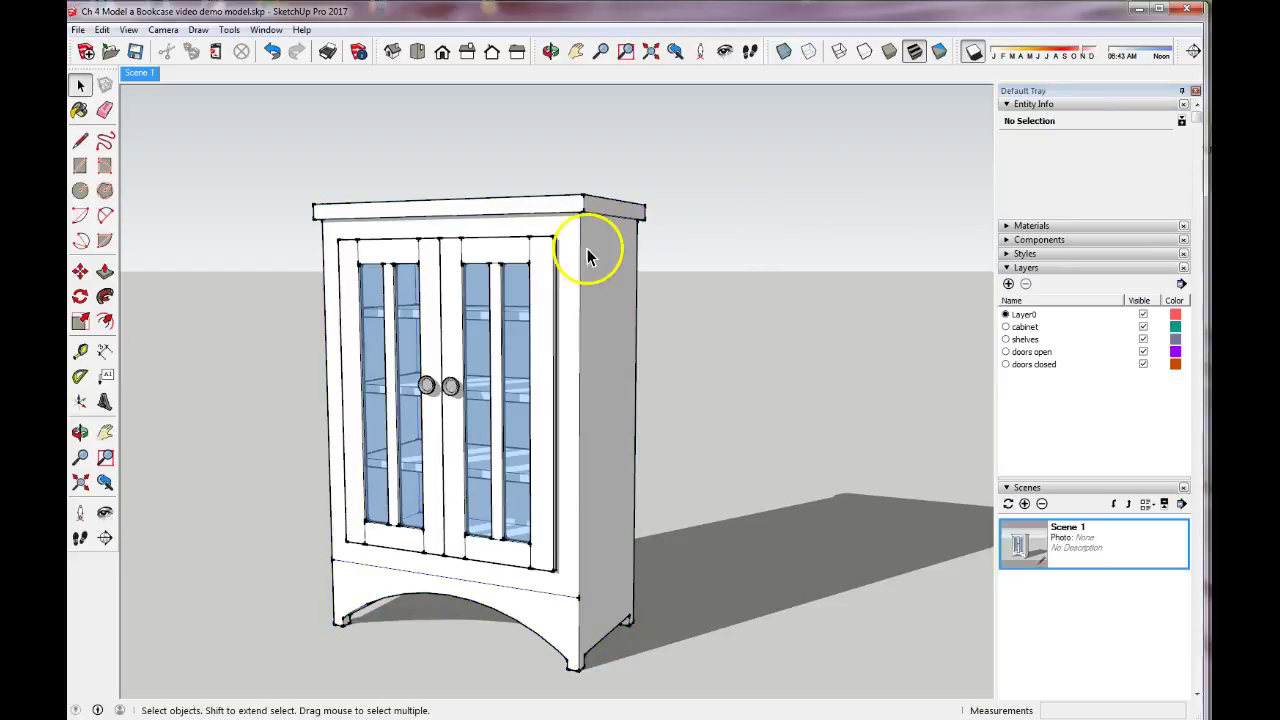
left_click(834, 188)
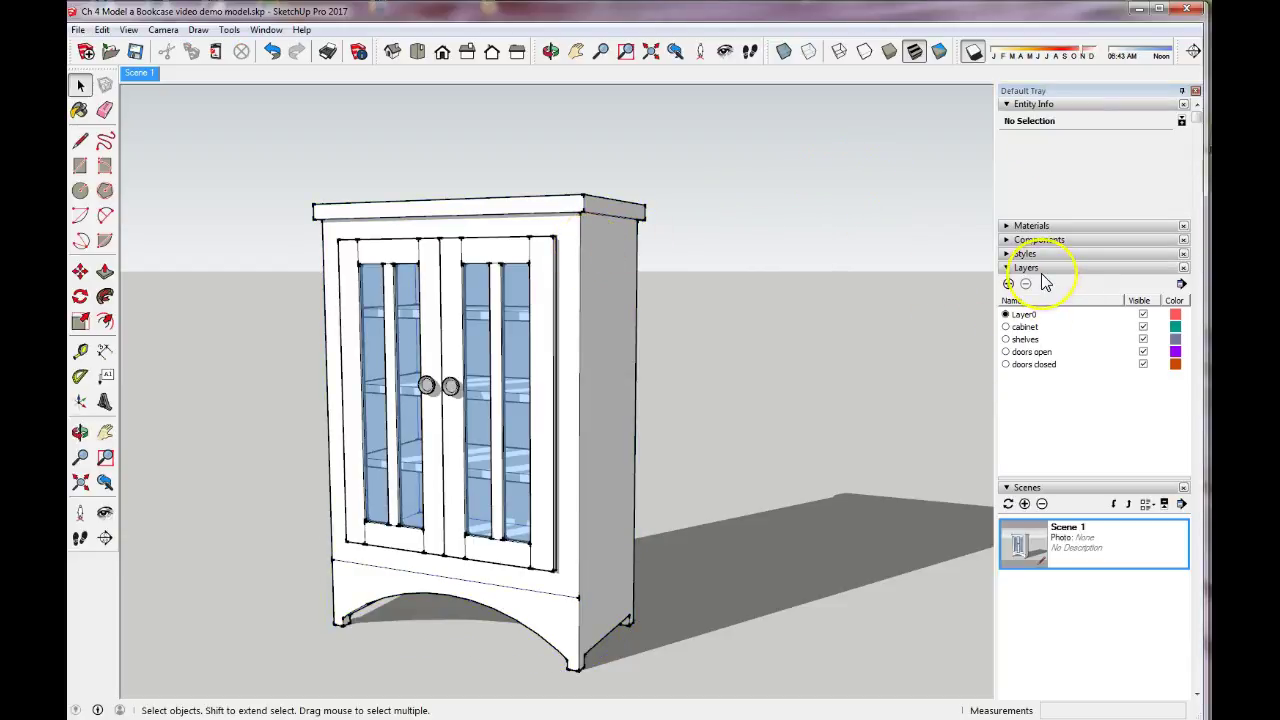
Step: Test the cabinet layer's visibility by toggling it, leaving the layer hidden
left_click(1143, 327)
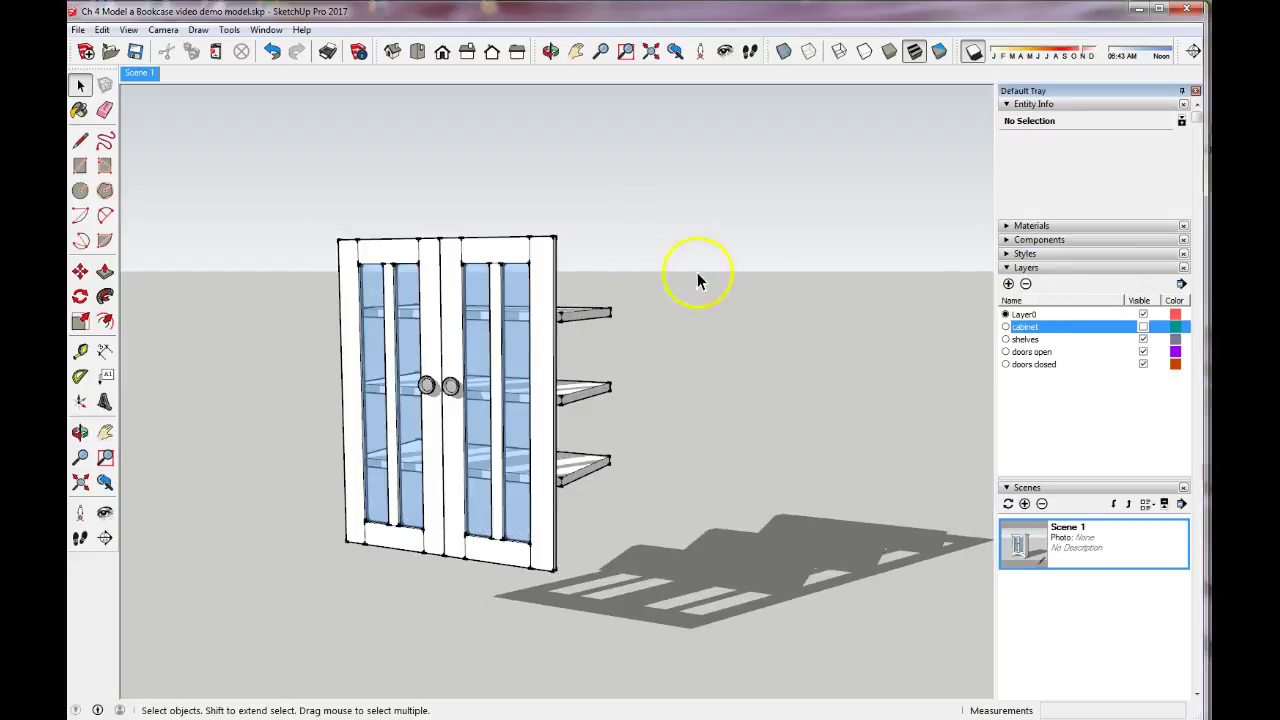
left_click(1144, 327)
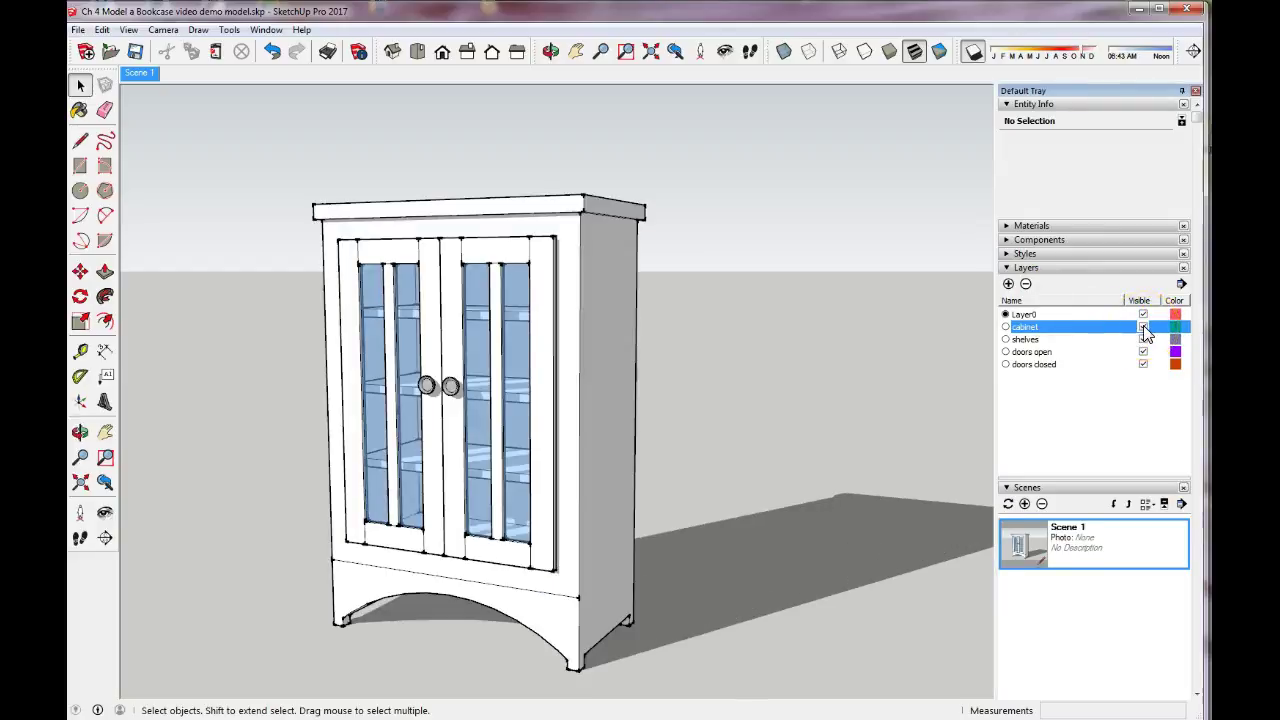
left_click(1144, 327)
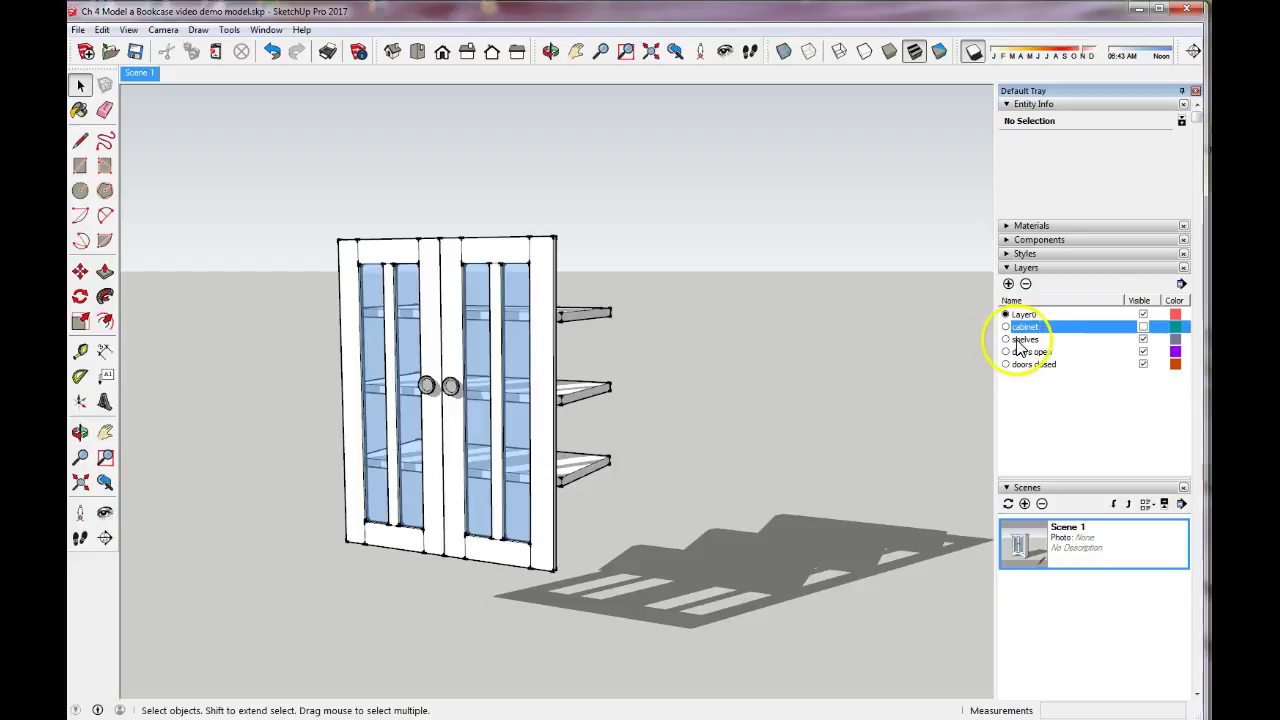
Step: Assign all three shelf components to the shelves layer and clear the selection
left_click(594, 318)
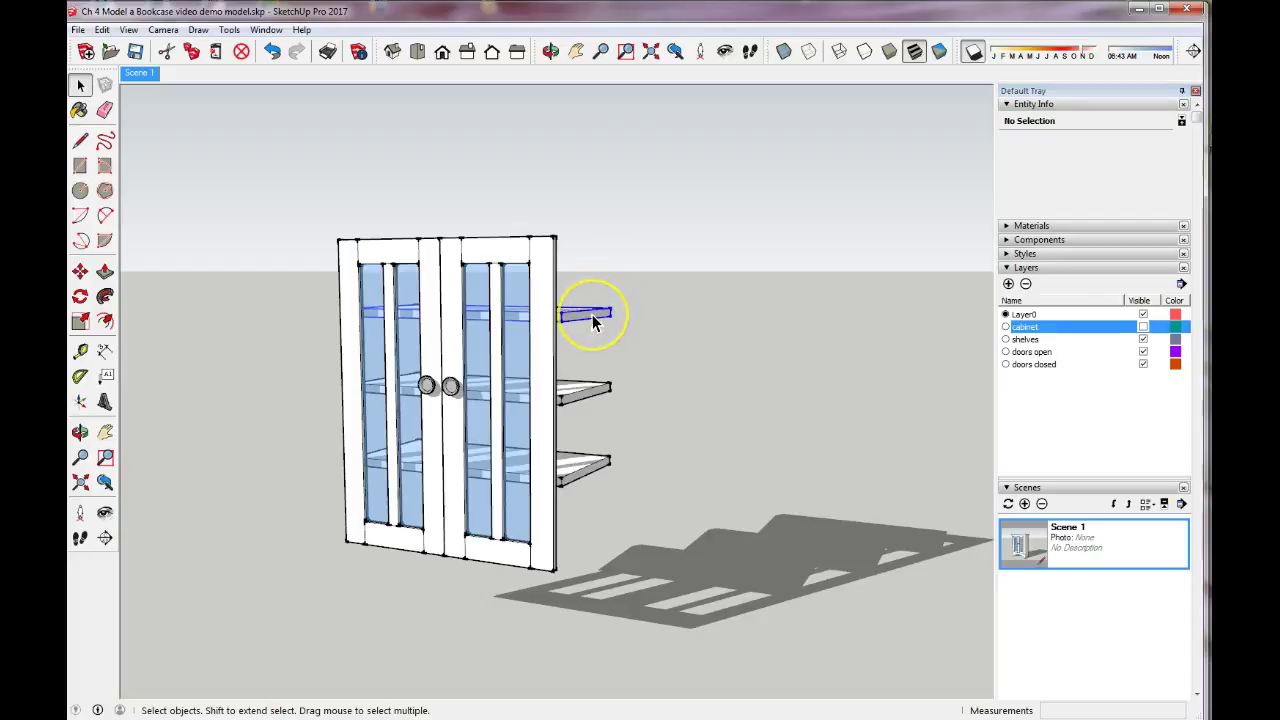
left_click(590, 390, "ctrl")
left_click(590, 472, "ctrl")
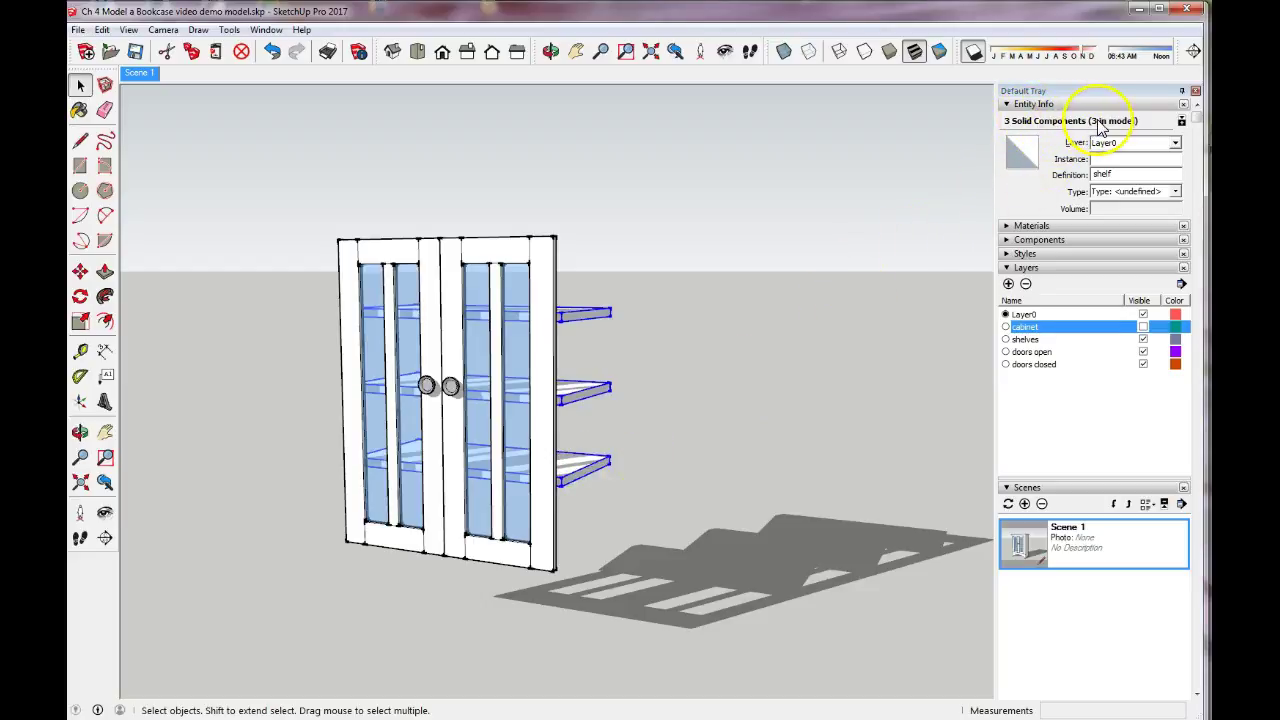
left_click(1176, 145)
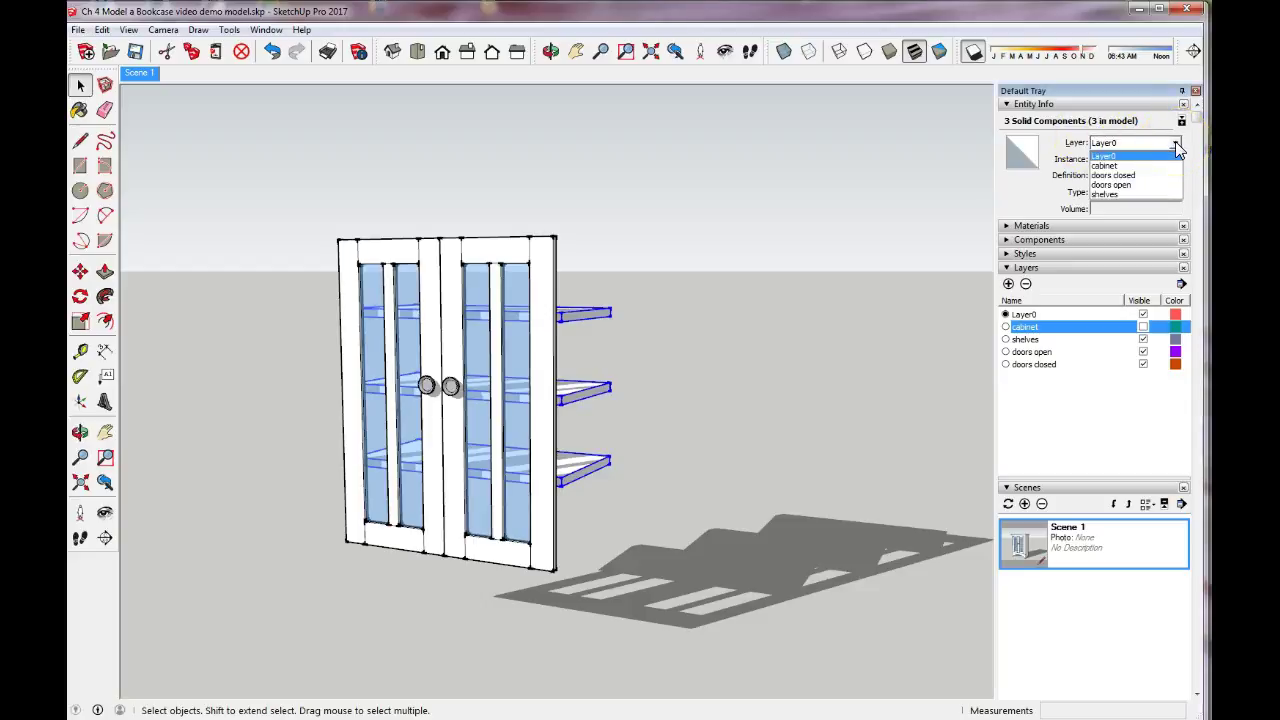
left_click(1118, 194)
left_click(740, 262)
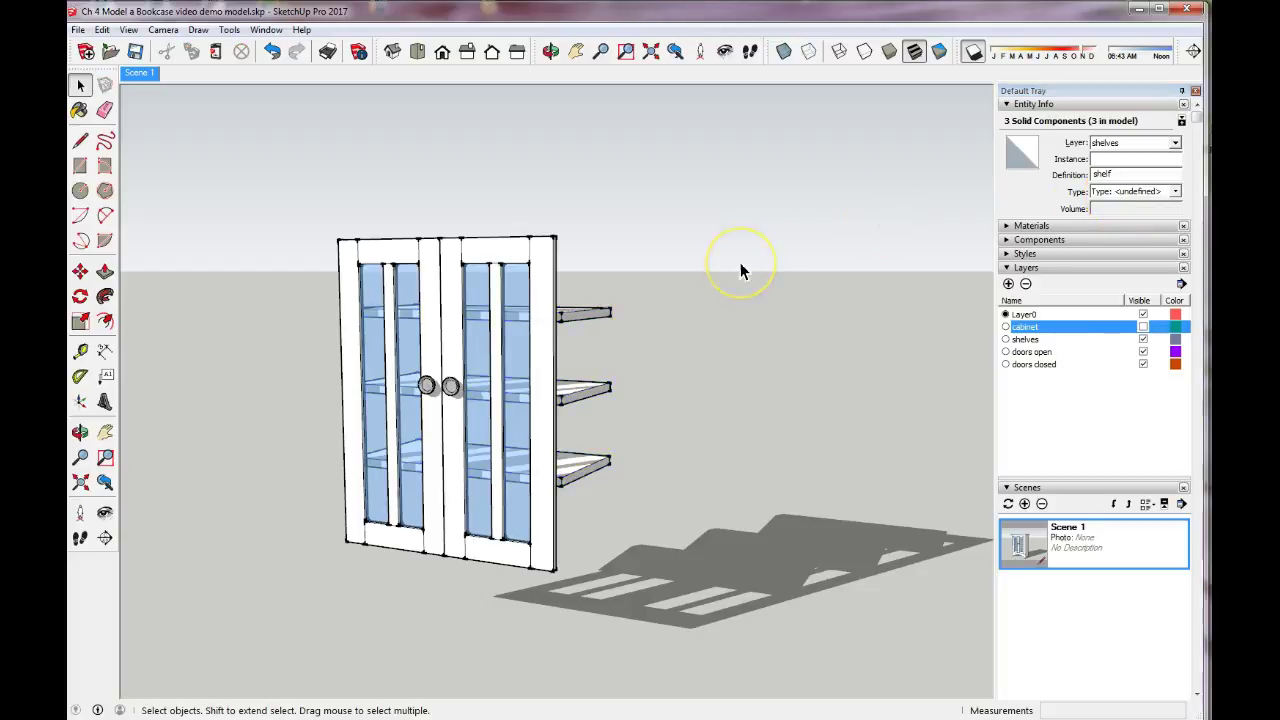
Step: Test the shelves layer's visibility by toggling it, leaving the layer hidden
left_click(1143, 340)
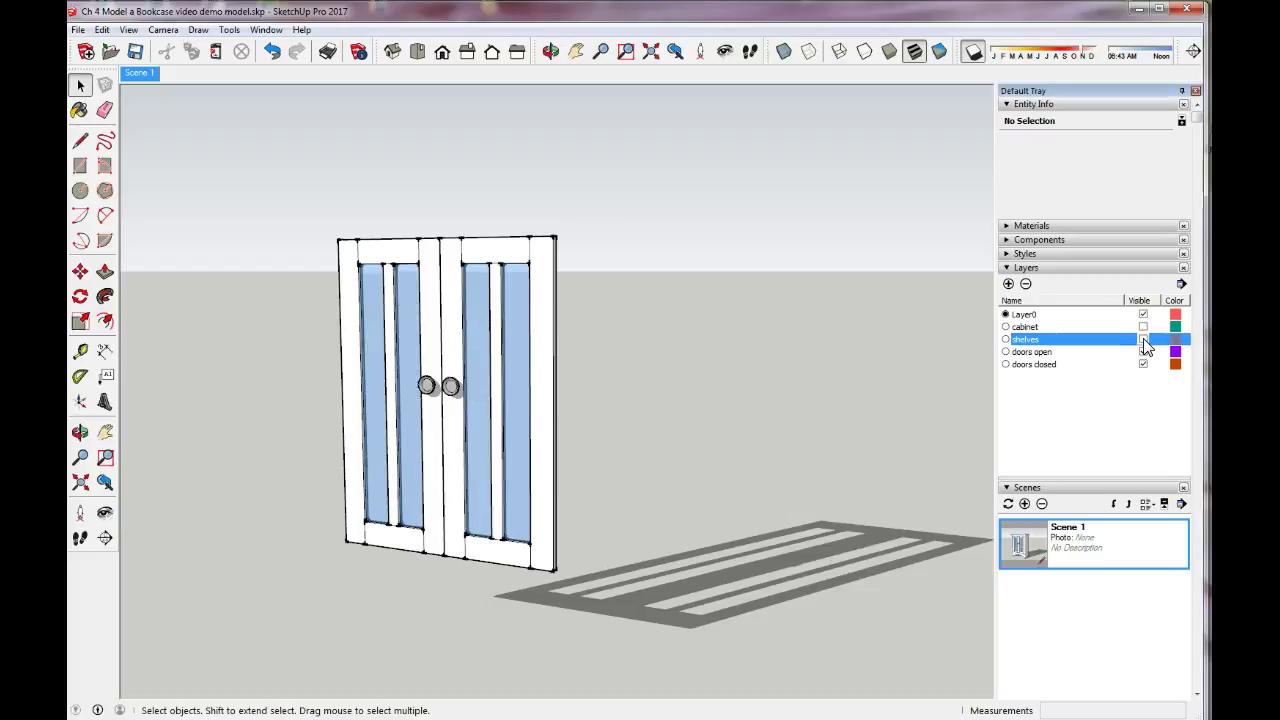
left_click(1143, 340)
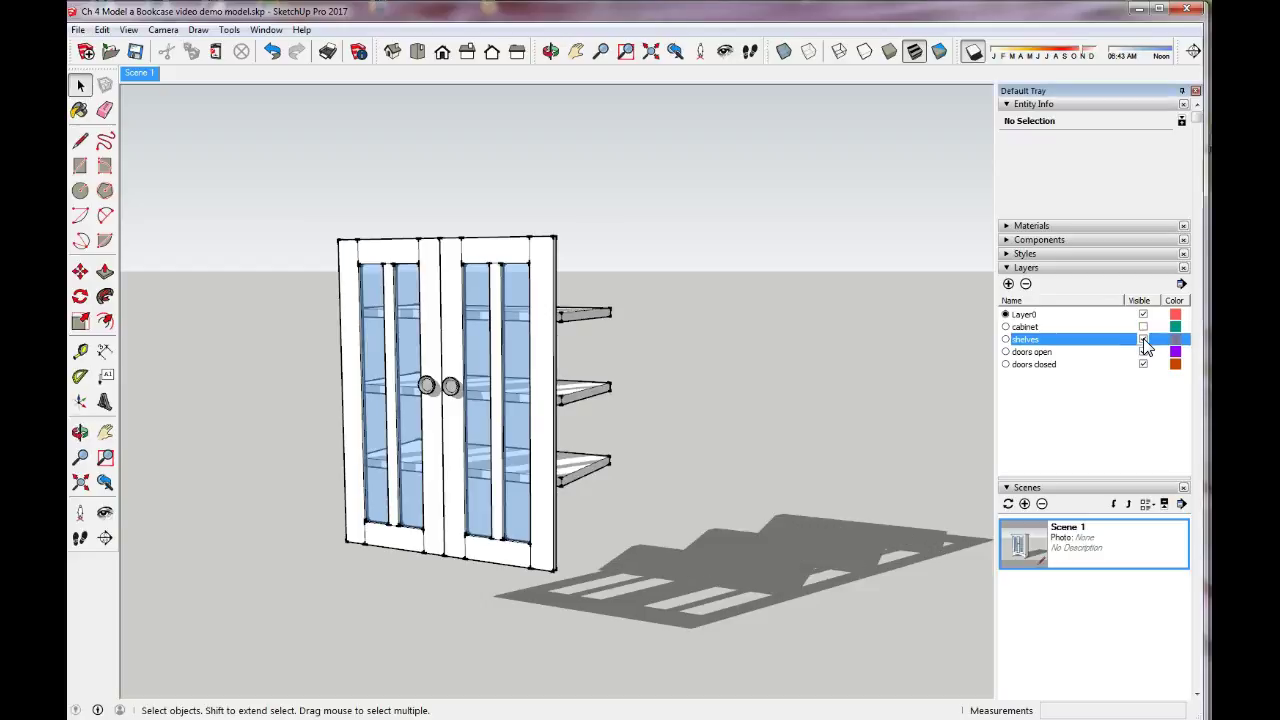
left_click(1144, 341)
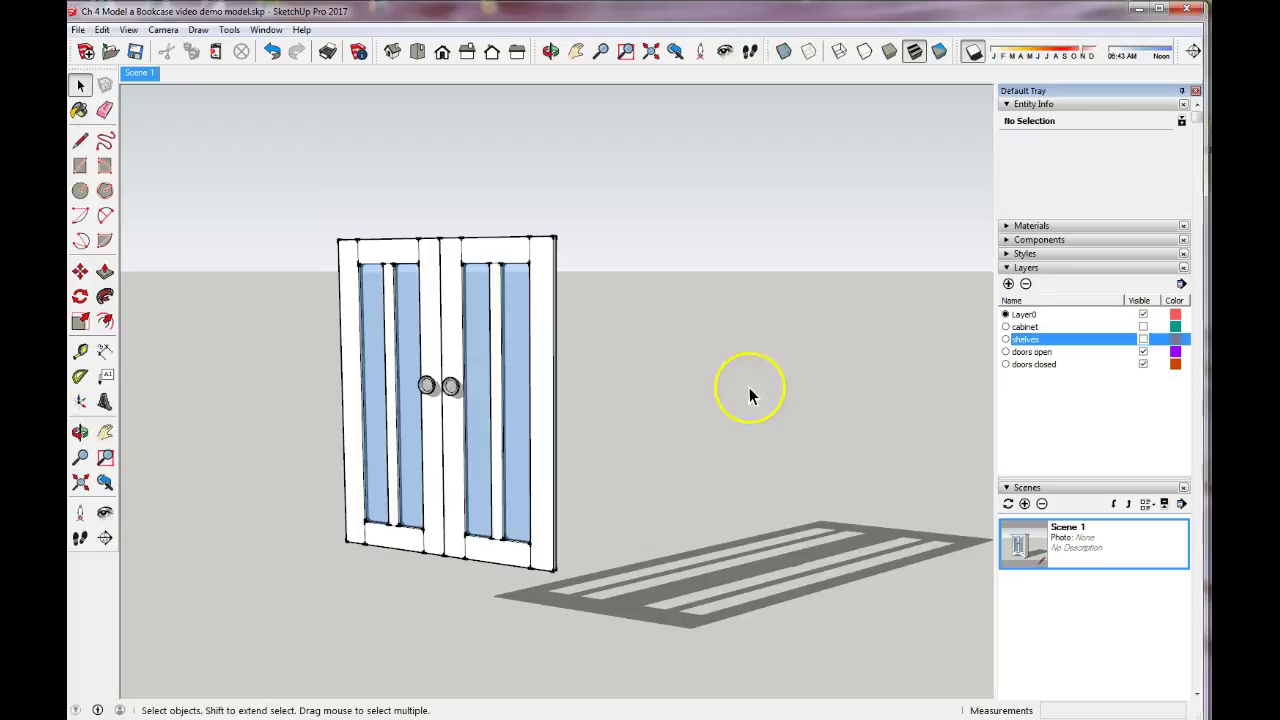
Step: Assign both door components to the doors closed layer and clear the selection
left_click(369, 249)
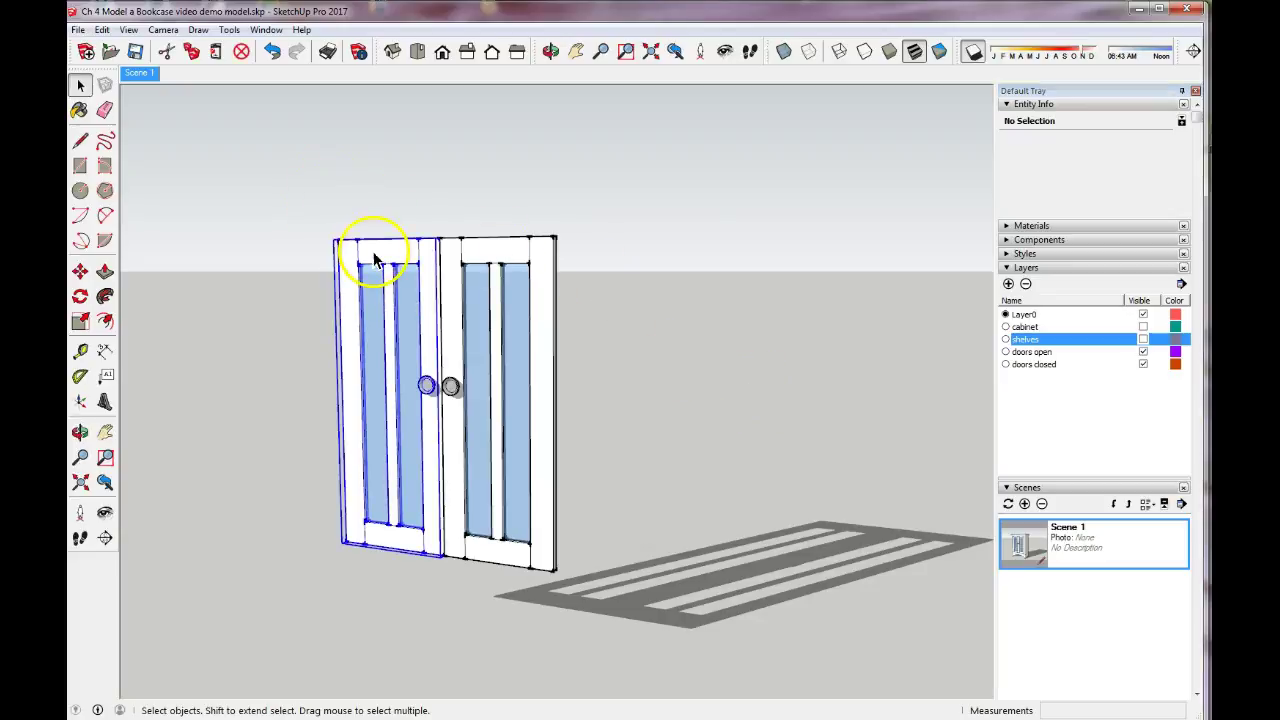
left_click(481, 257, "shift")
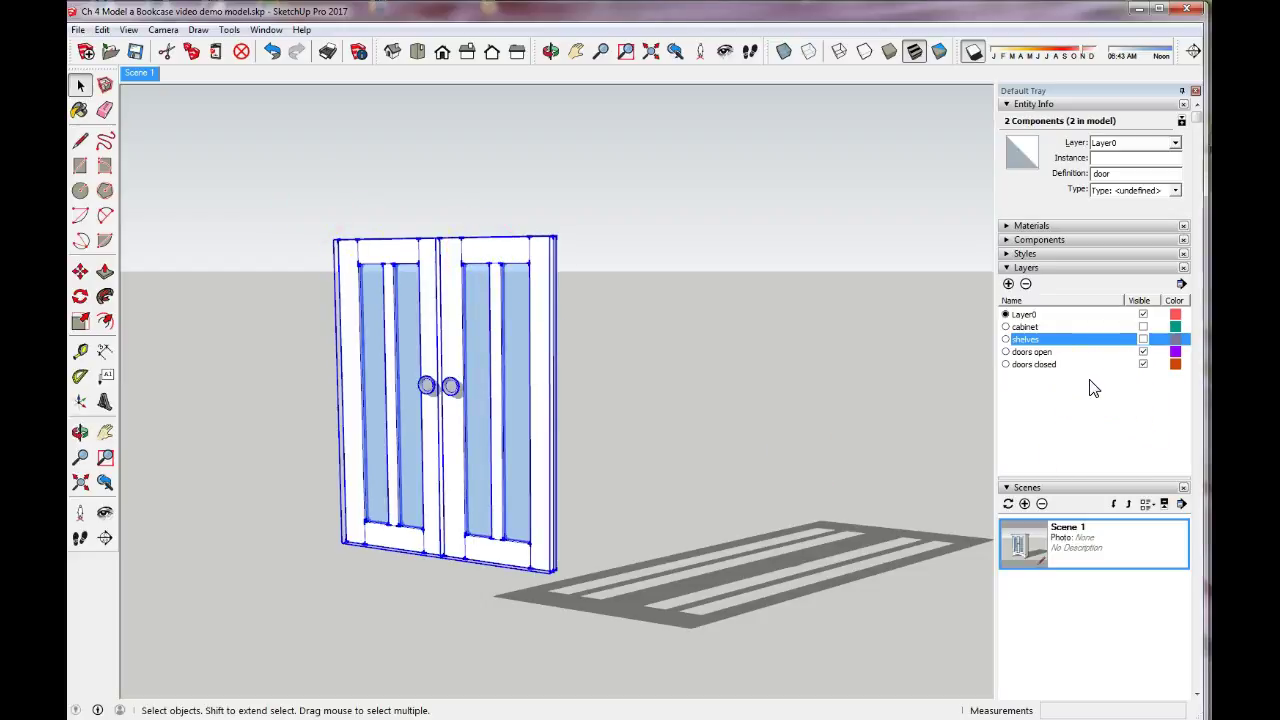
left_click(1175, 144)
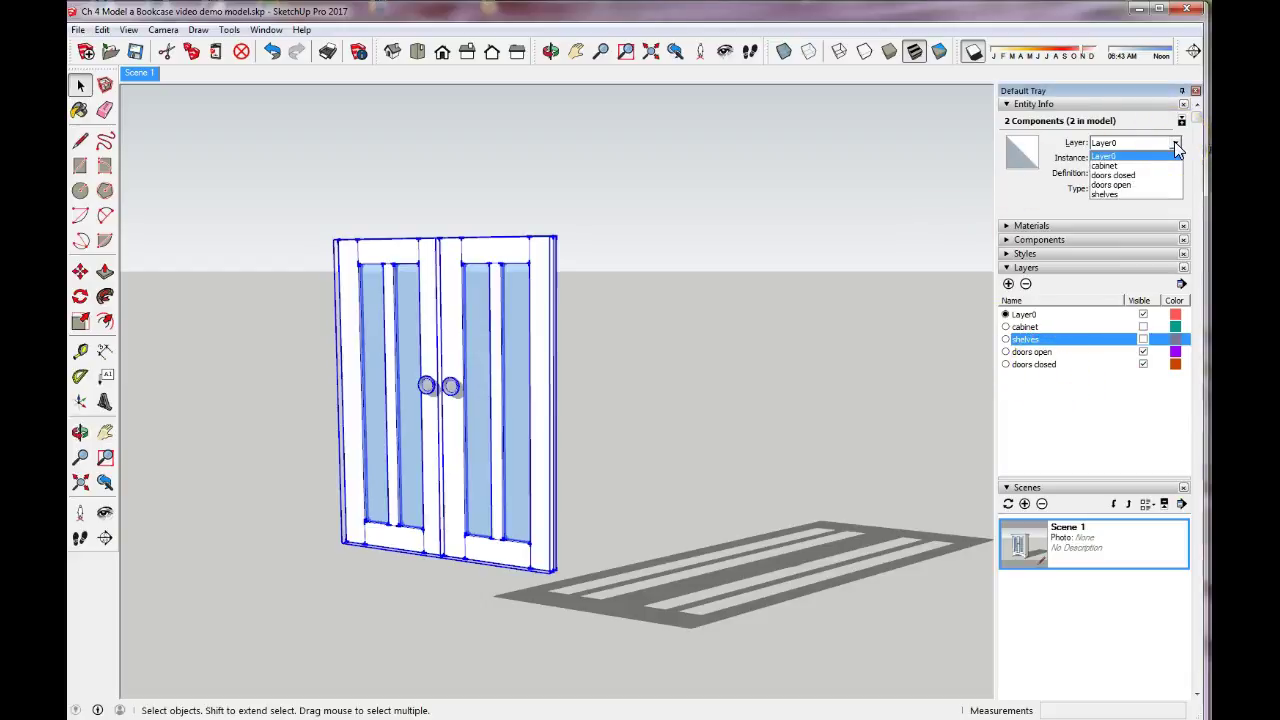
left_click(1134, 175)
left_click(748, 340)
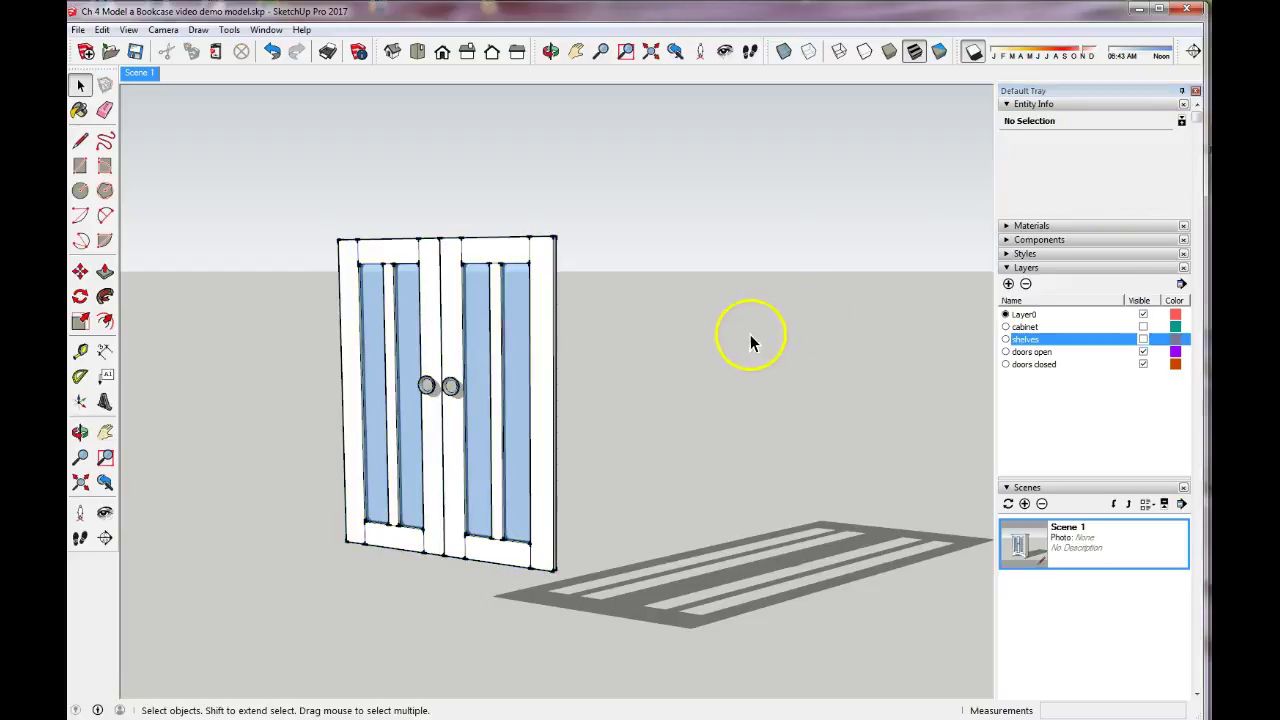
Step: Test the doors closed layer by hiding and showing it, and turn the cabinet and shelves layers back on
left_click(1143, 365)
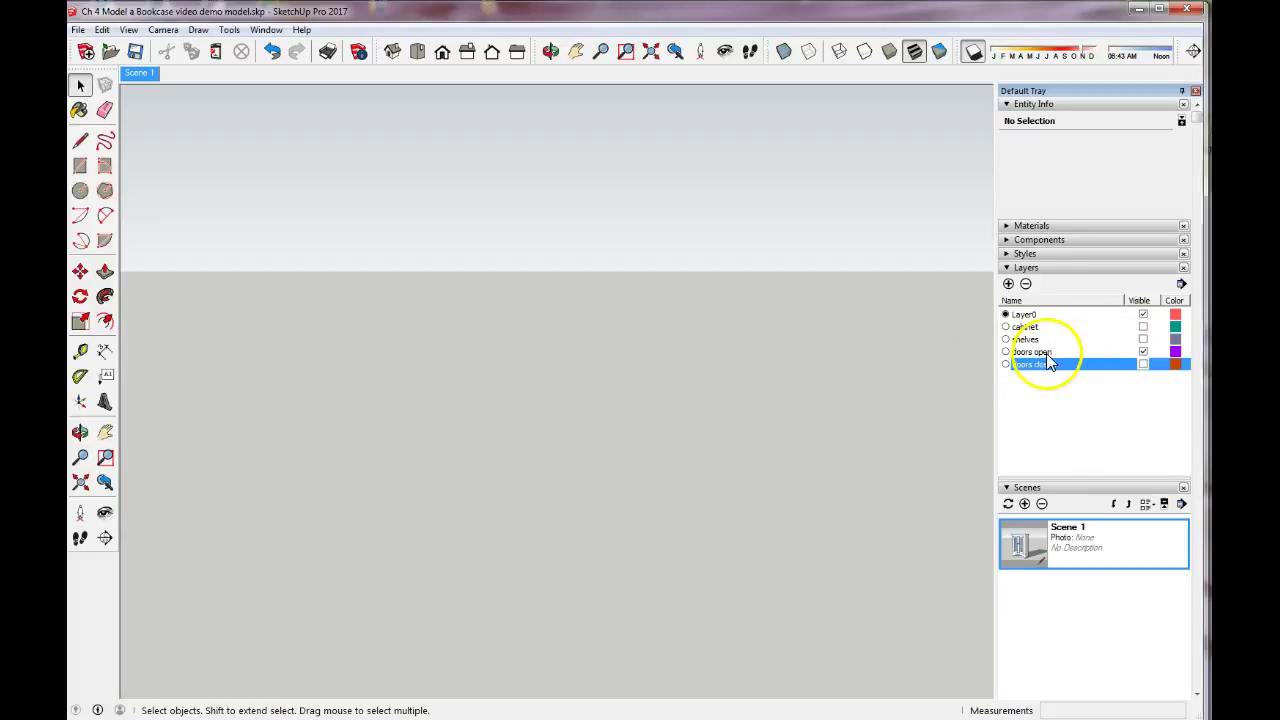
left_click(1144, 327)
left_click(1143, 339)
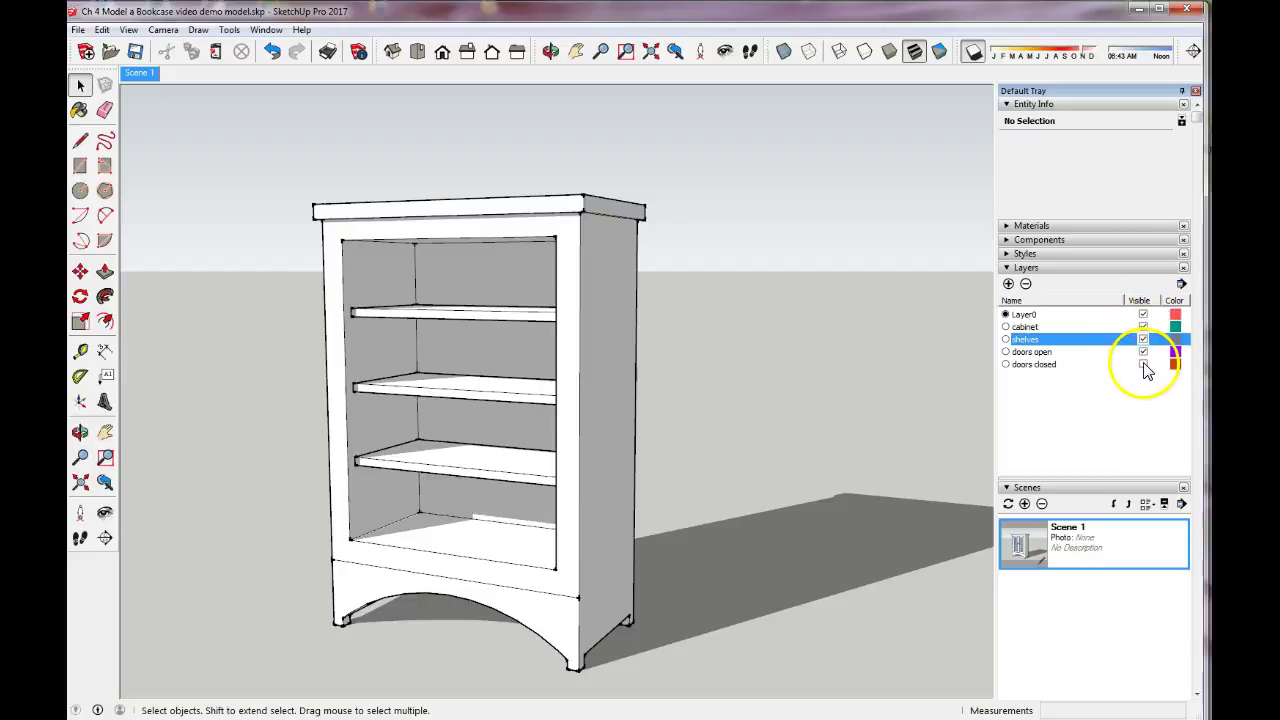
left_click(1143, 364)
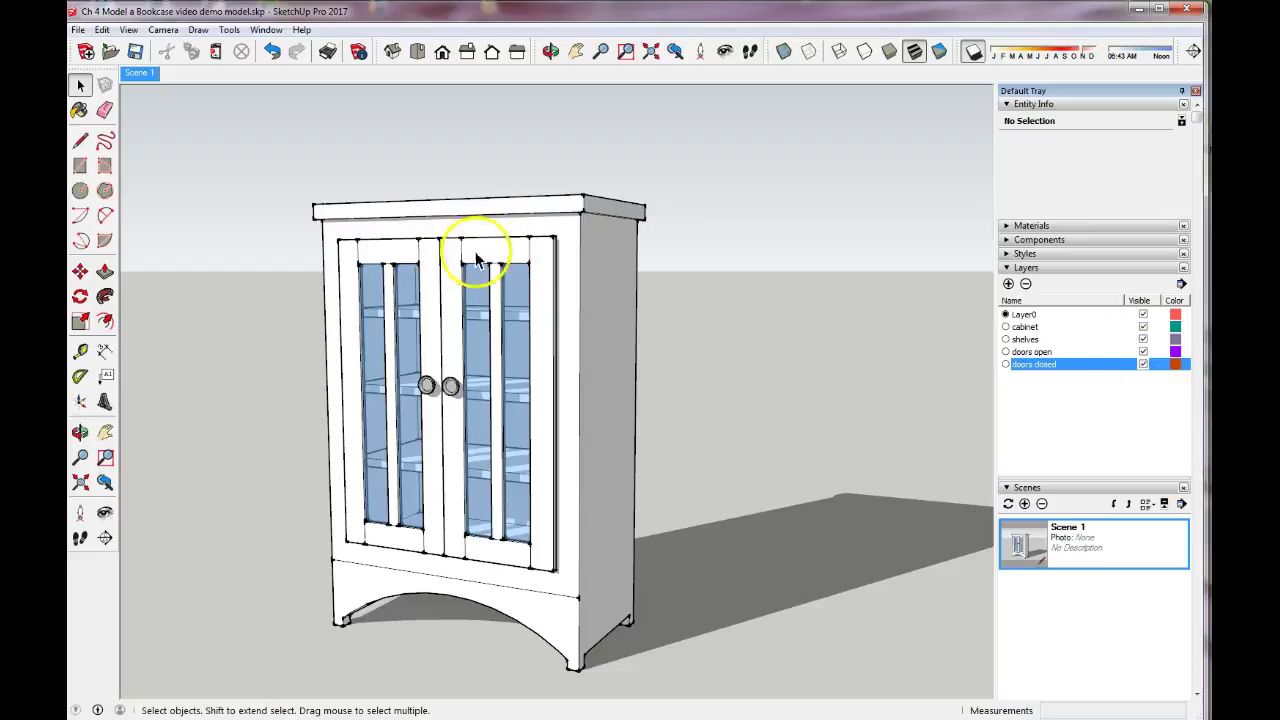
Step: Select both doors and copy them about 4' 4 3/4" along the red axis, beside the cabinet
left_click(401, 262)
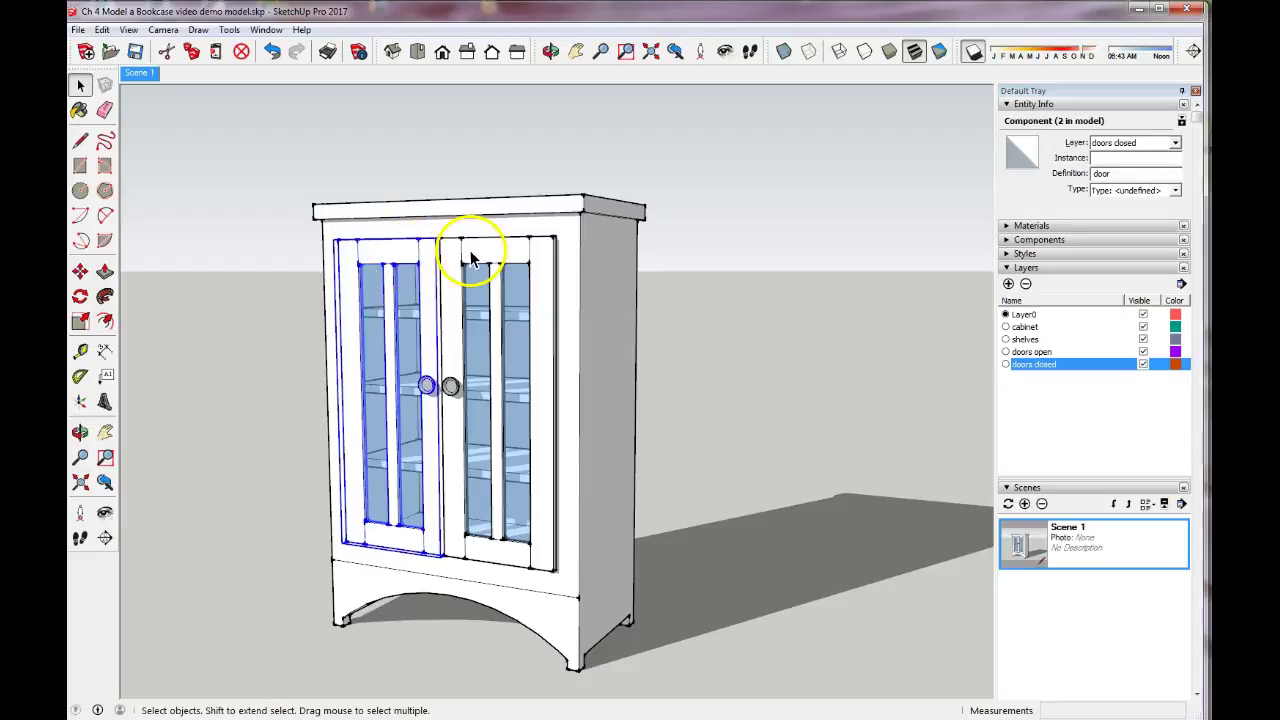
left_click_drag(298, 226, 608, 584)
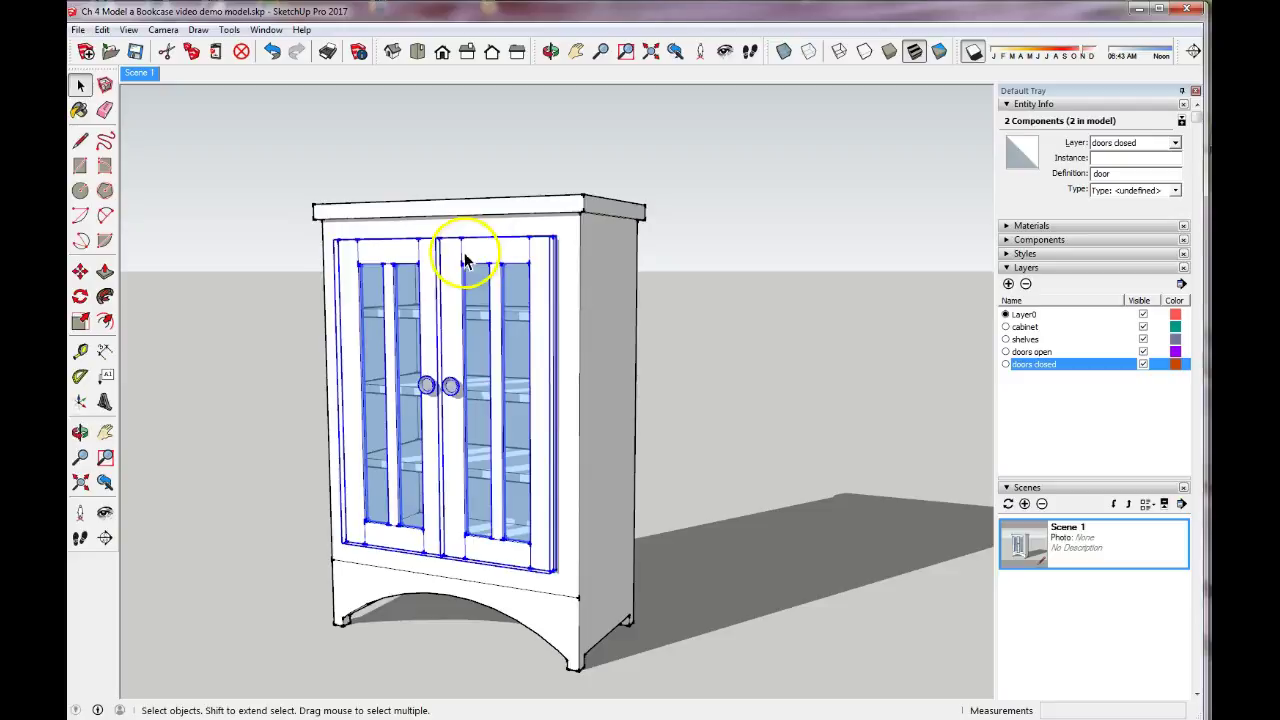
left_click(80, 271)
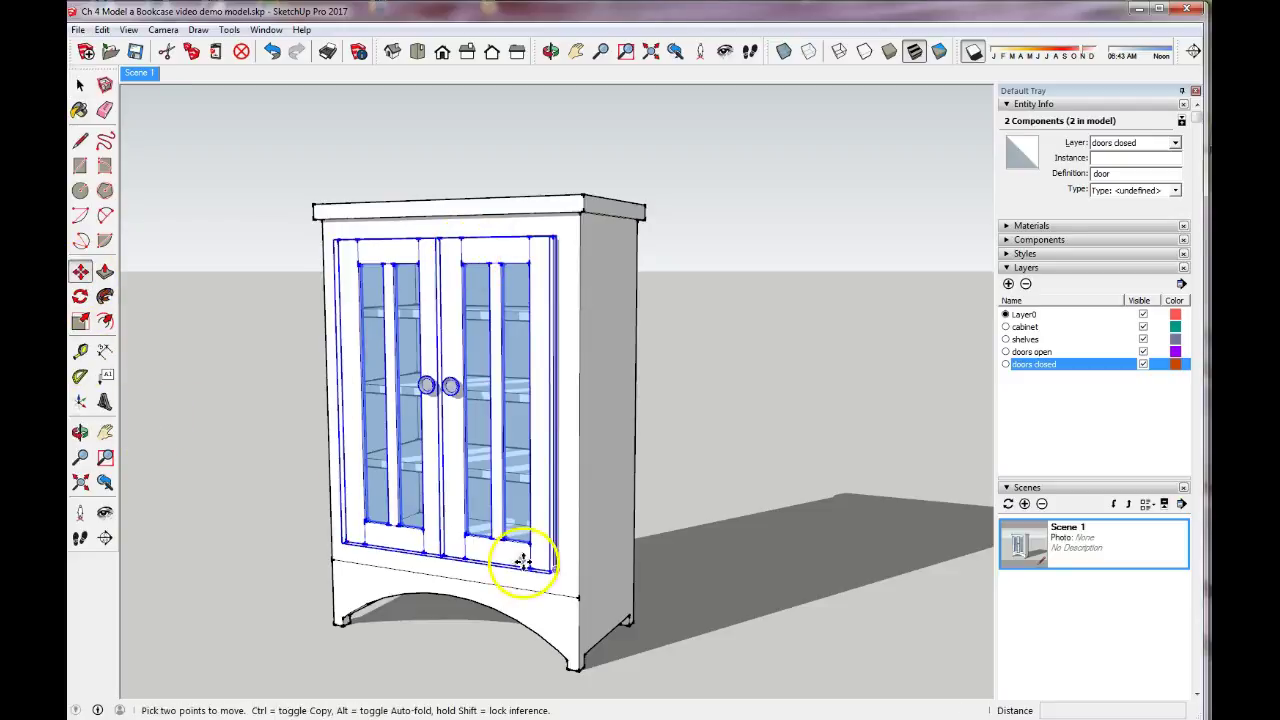
left_click(559, 569)
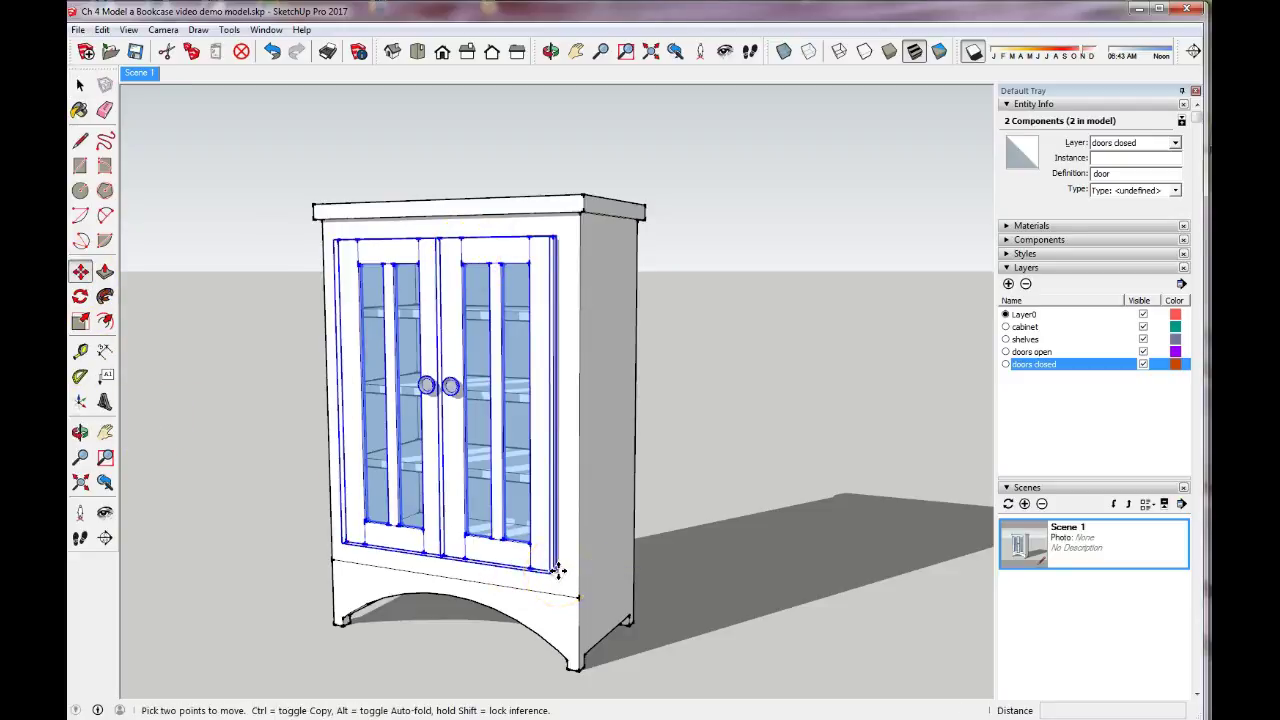
key("ctrl")
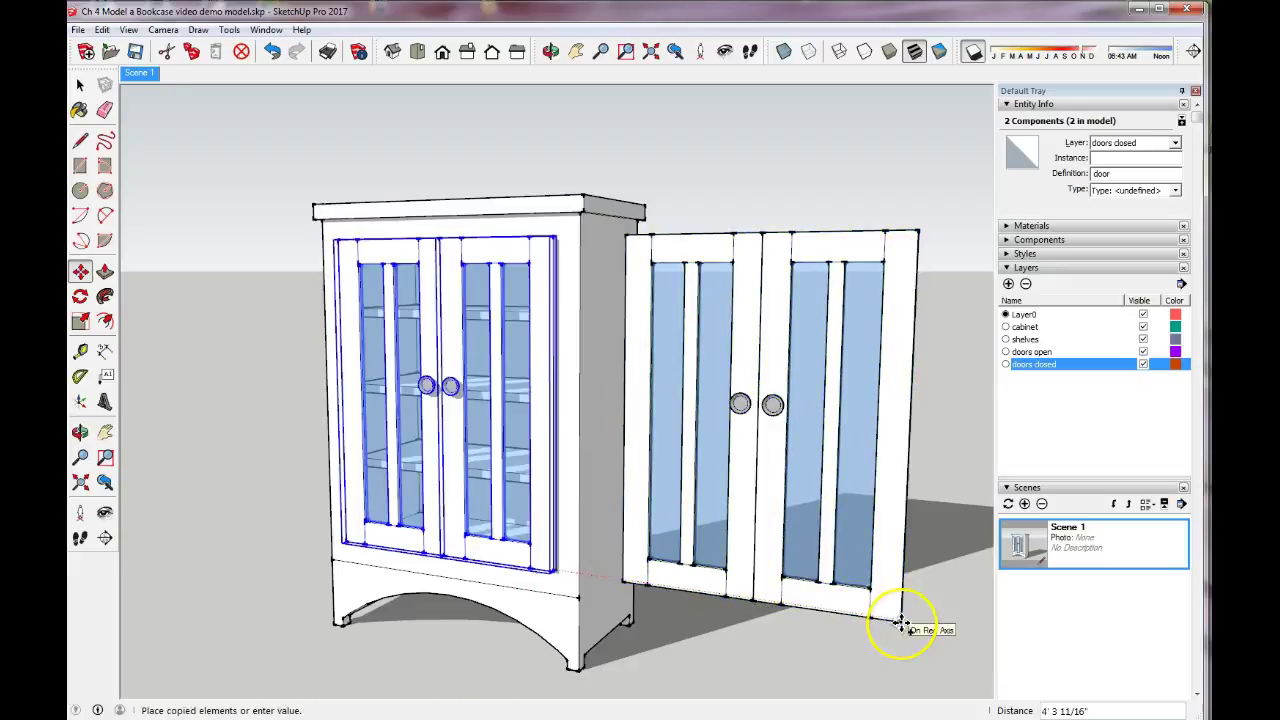
left_click(905, 625)
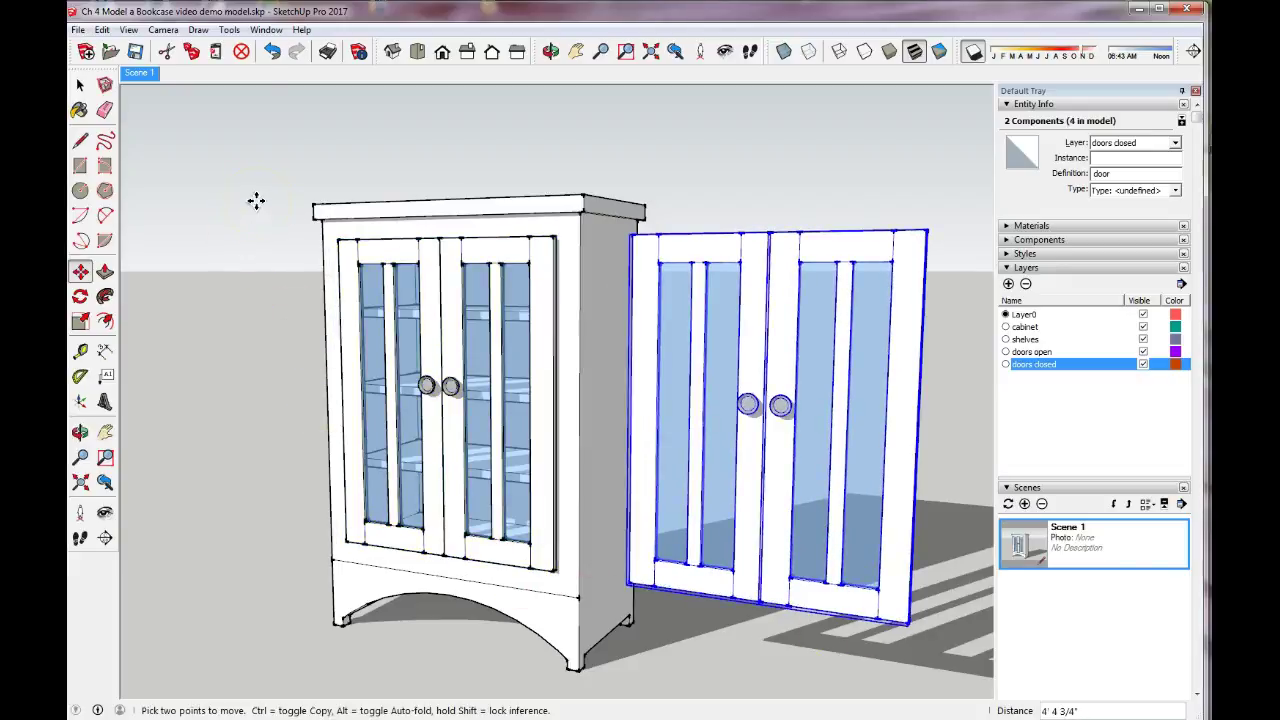
Step: Select the two copied doors beside the cabinet and make them a unique component separate from the originals
key("ctrl+t")
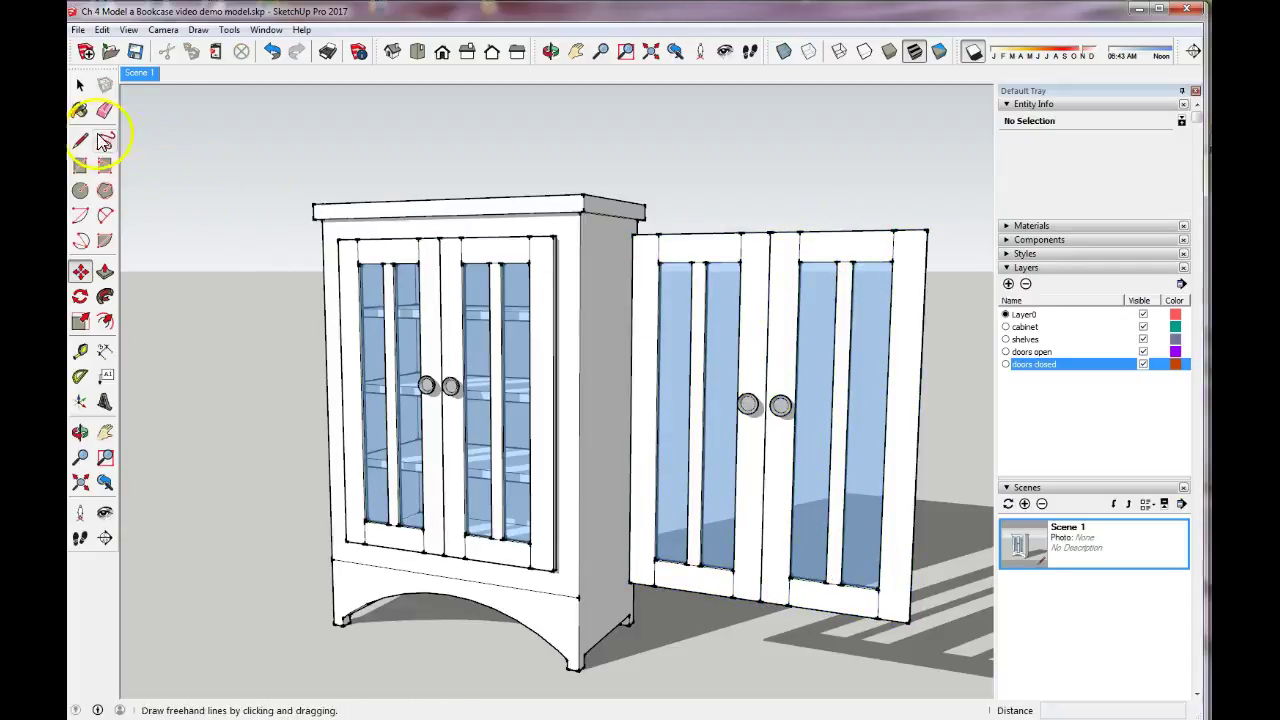
left_click(82, 88)
left_click(680, 251)
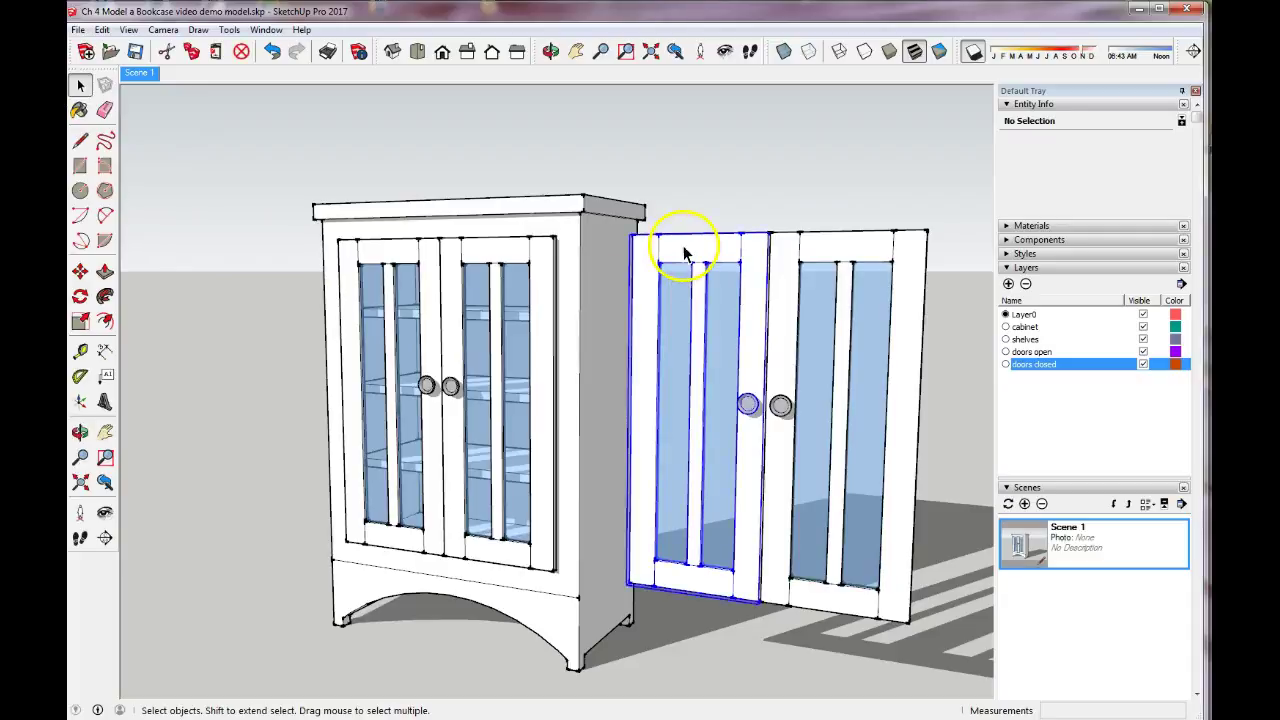
left_click(820, 250, "ctrl")
left_click_drag(701, 201, 930, 664)
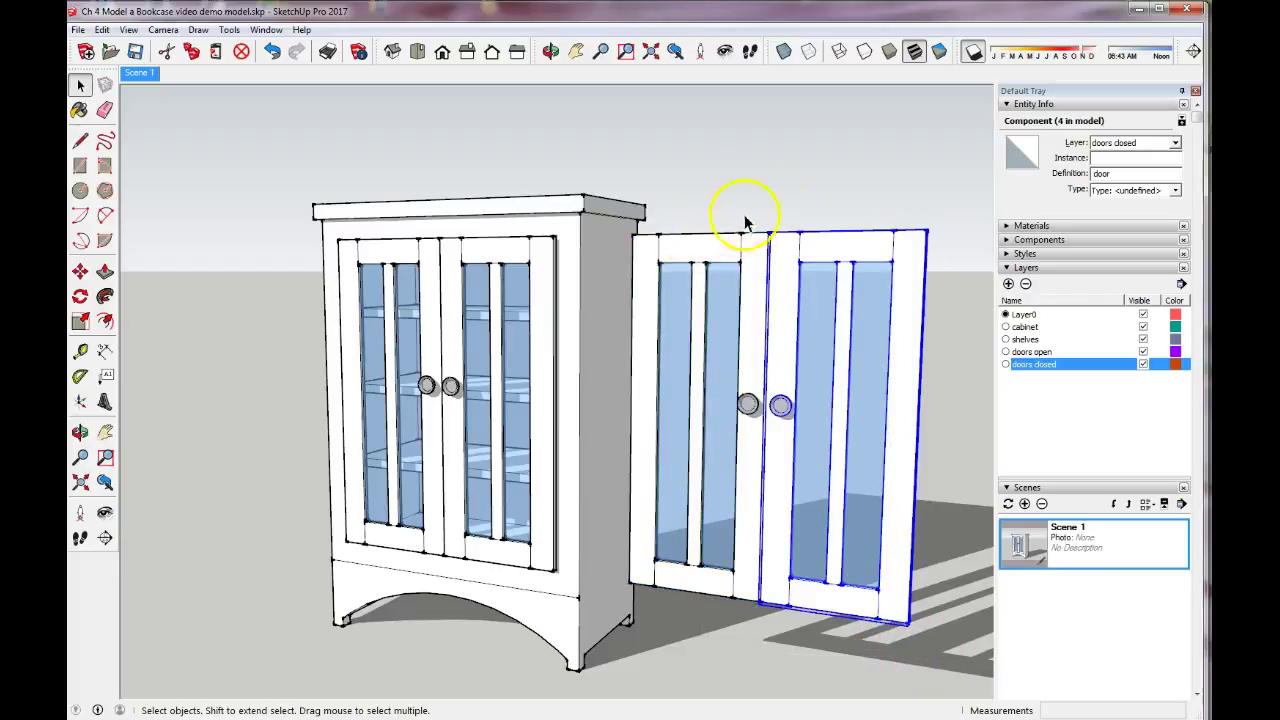
left_click_drag(627, 226, 947, 630)
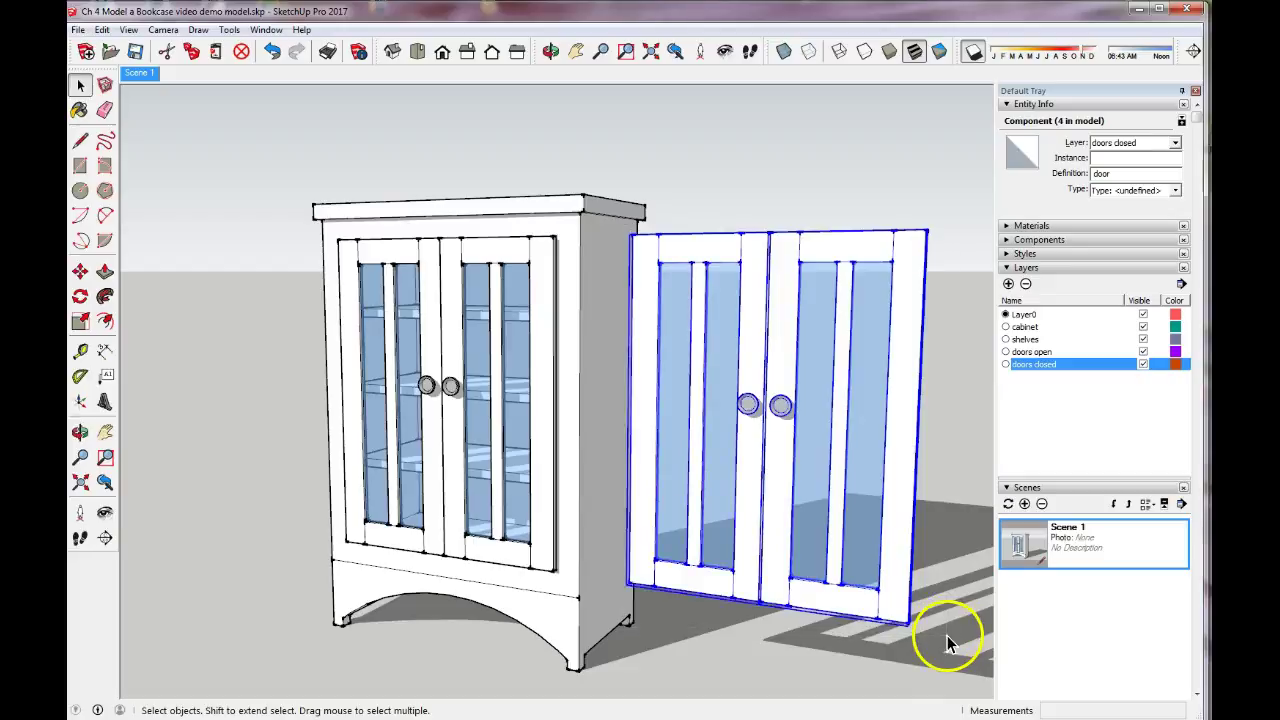
right_click(708, 255)
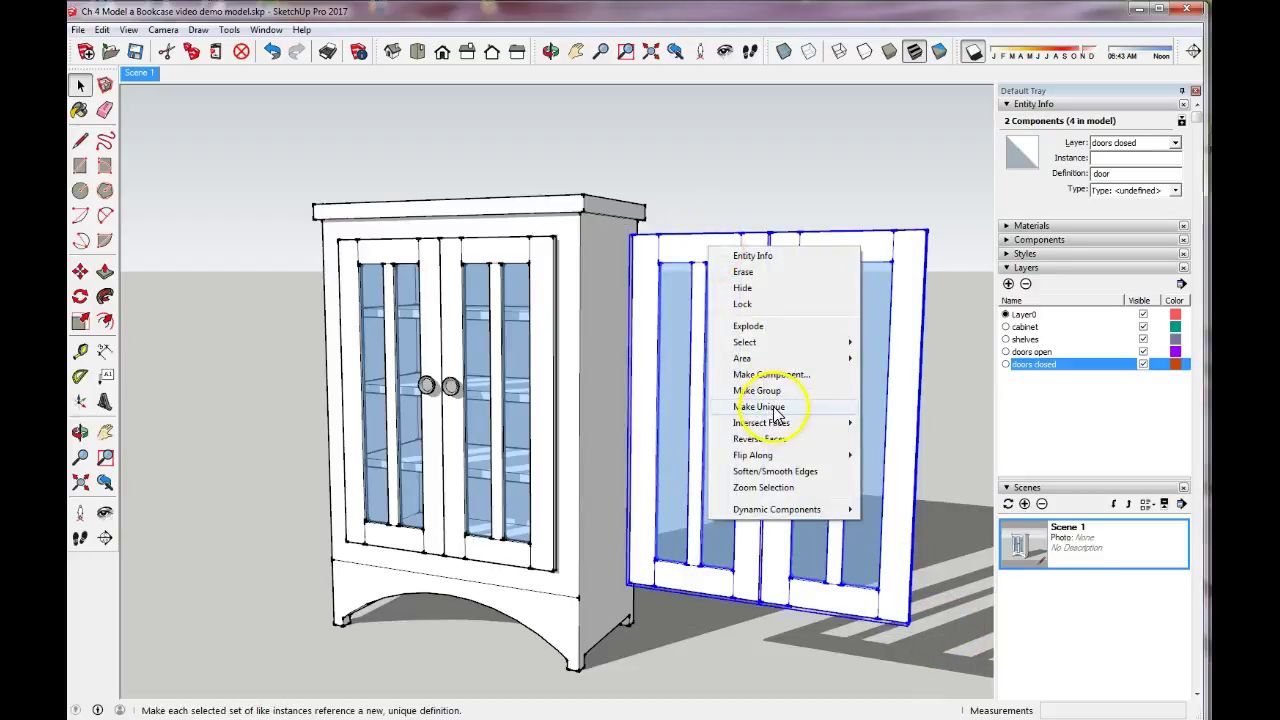
left_click(770, 406)
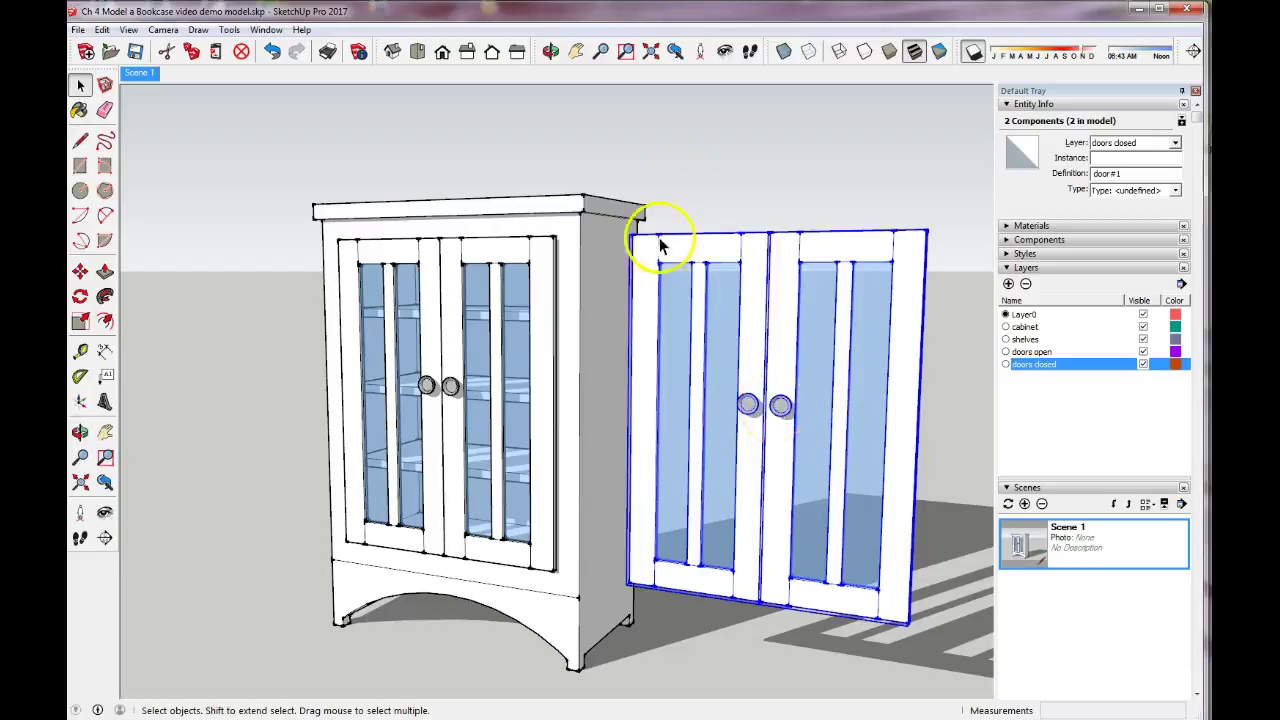
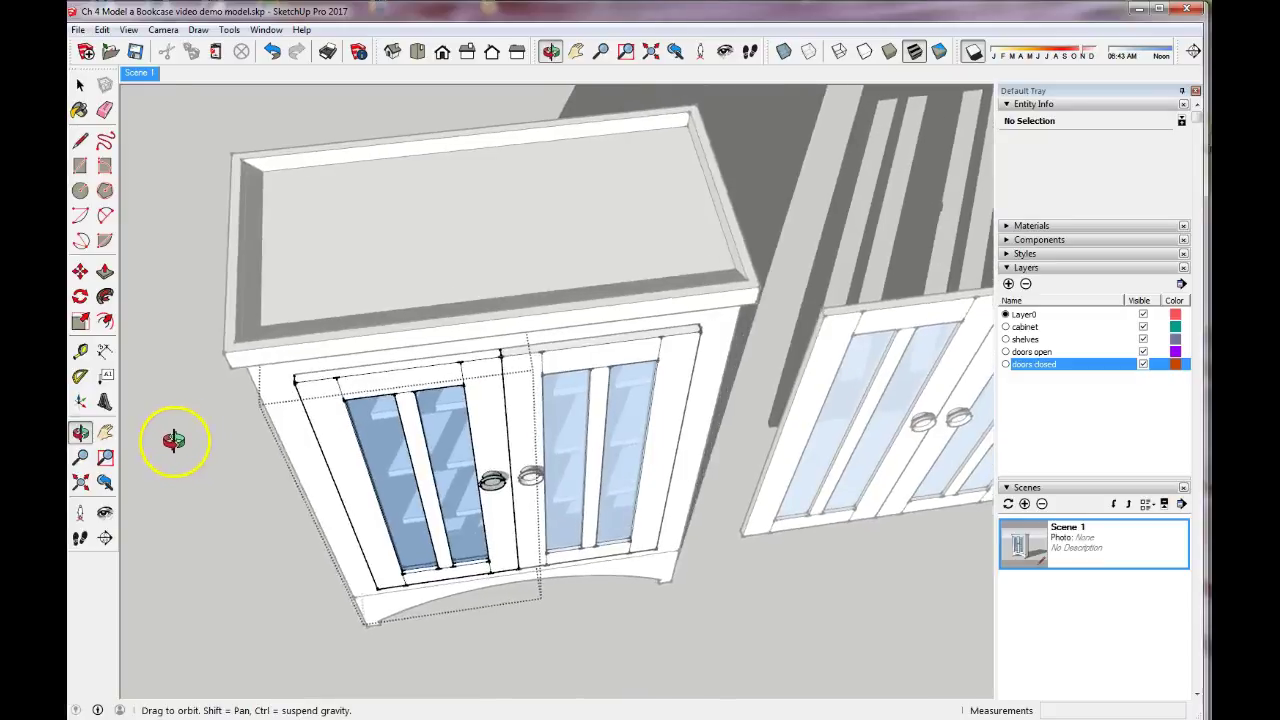
left_click(82, 88)
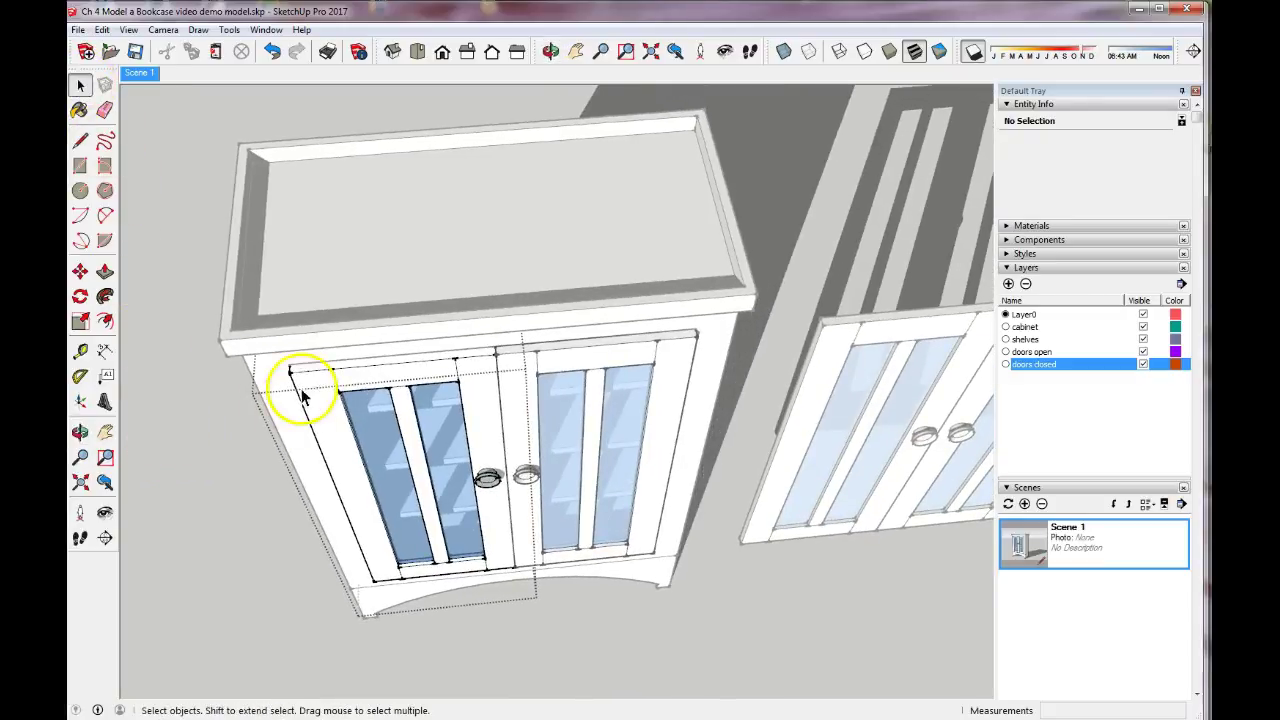
left_click_drag(281, 362, 529, 606)
left_click(199, 463)
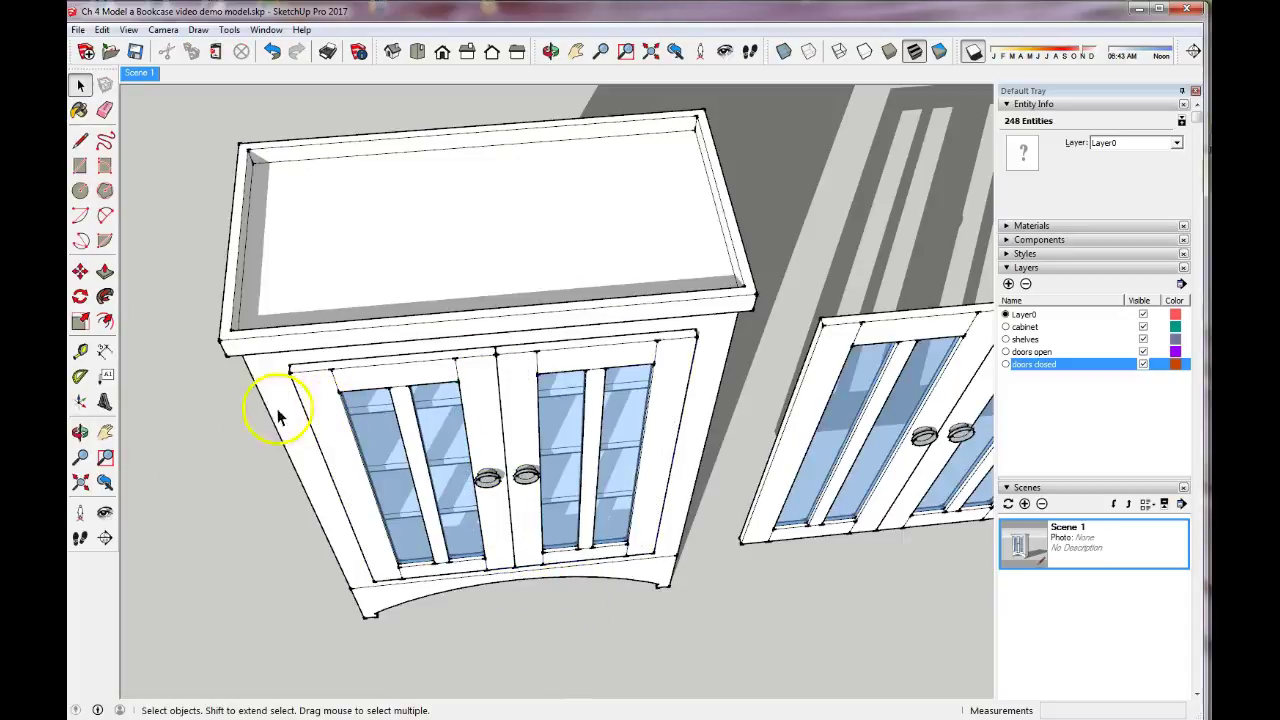
Step: Switch to a parallel-projection front view, open the cabinet's left door component and select all of its geometry
left_click(163, 29)
left_click(180, 103)
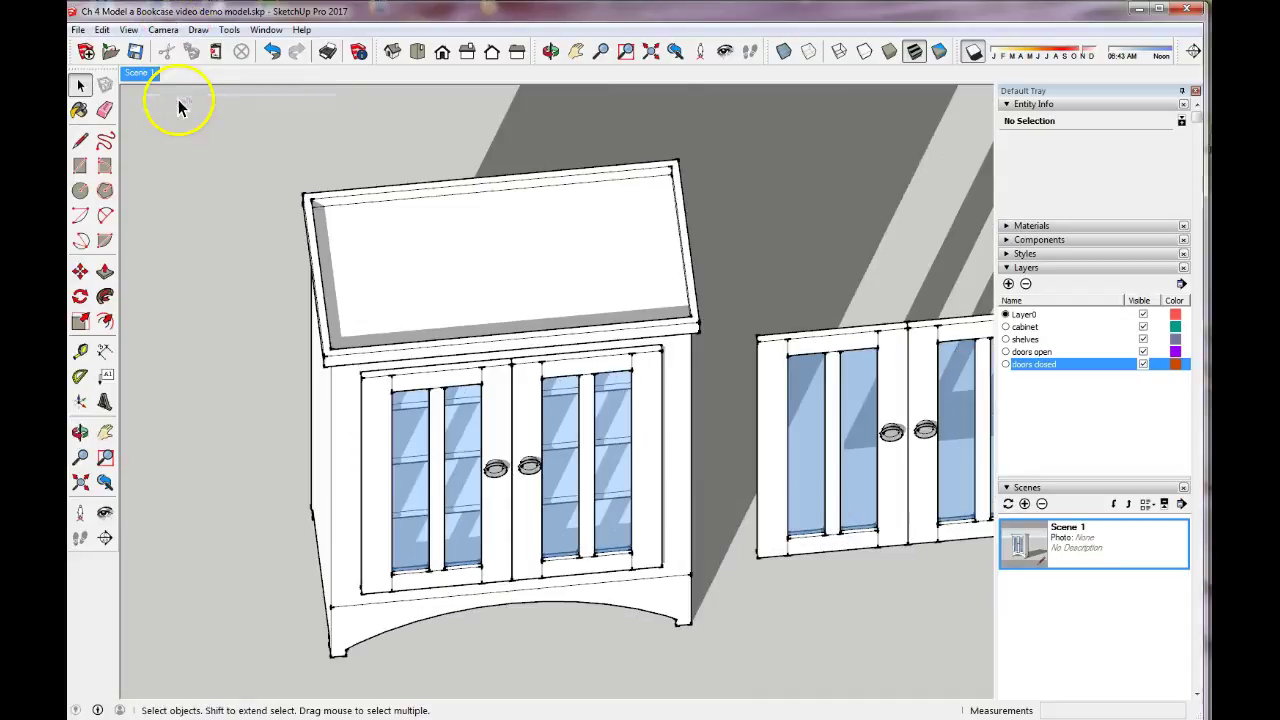
left_click(443, 51)
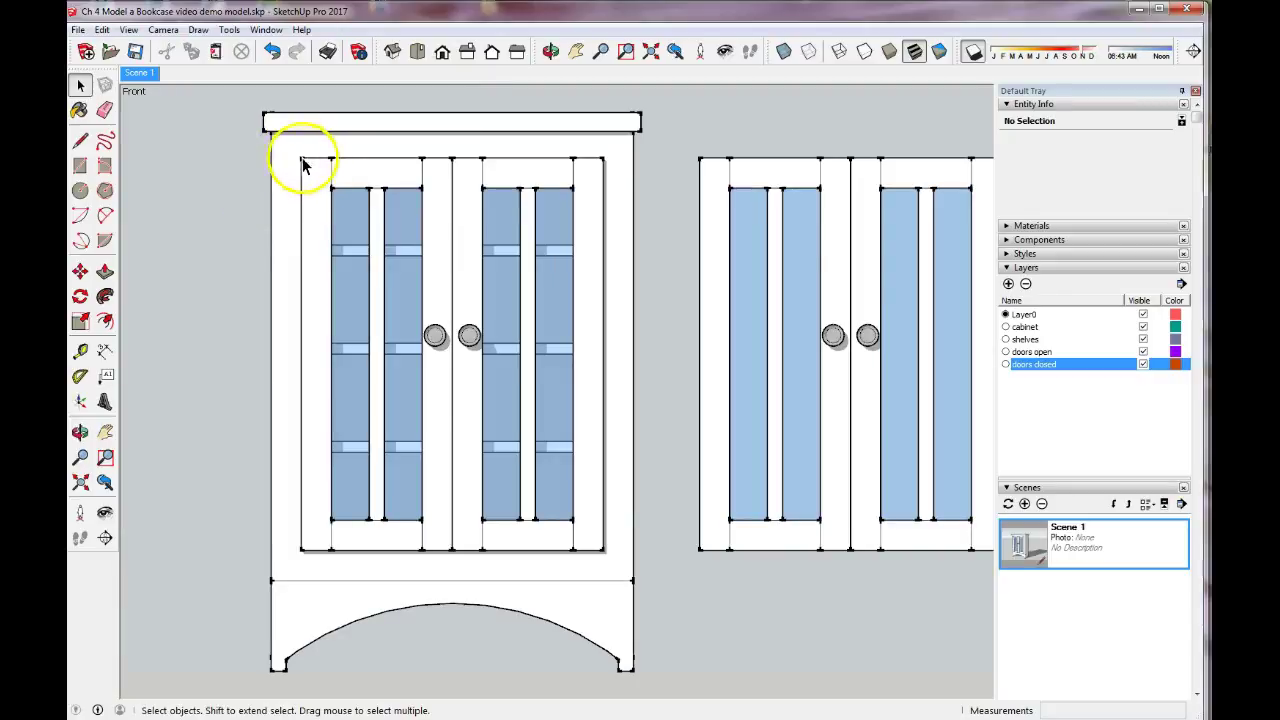
left_click_drag(290, 150, 375, 350)
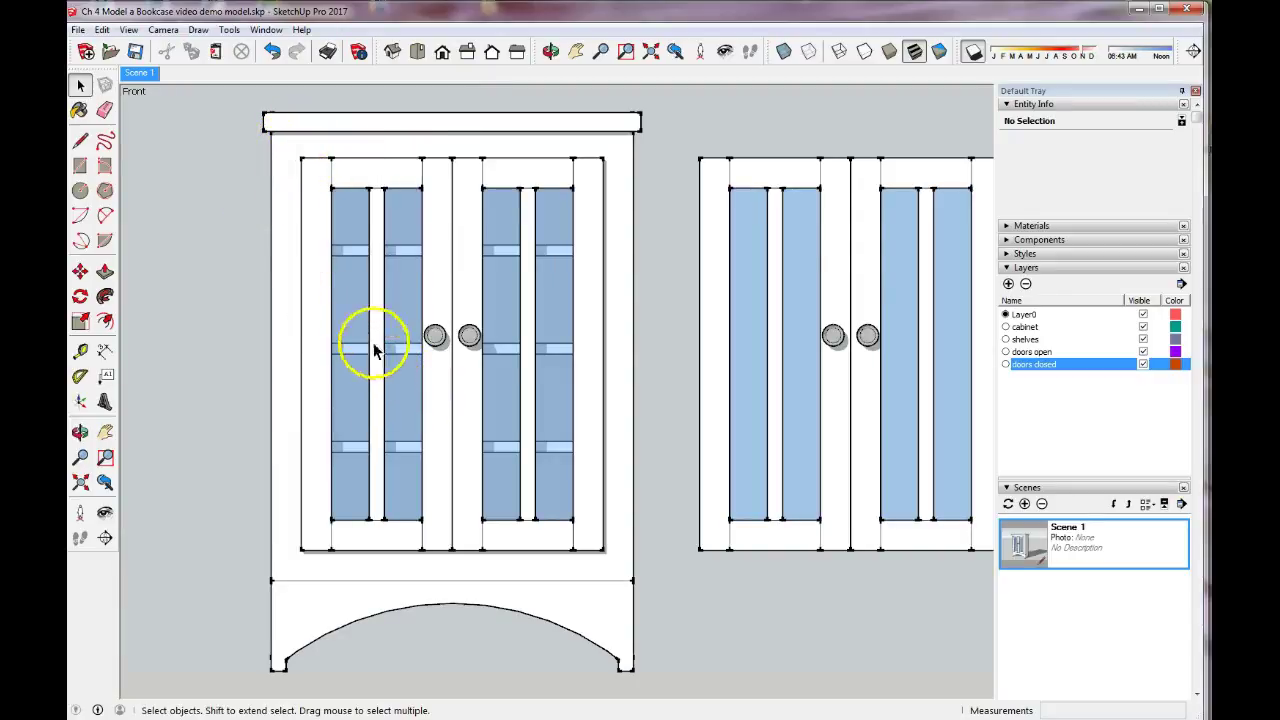
double_click(349, 178)
left_click_drag(288, 143, 467, 564)
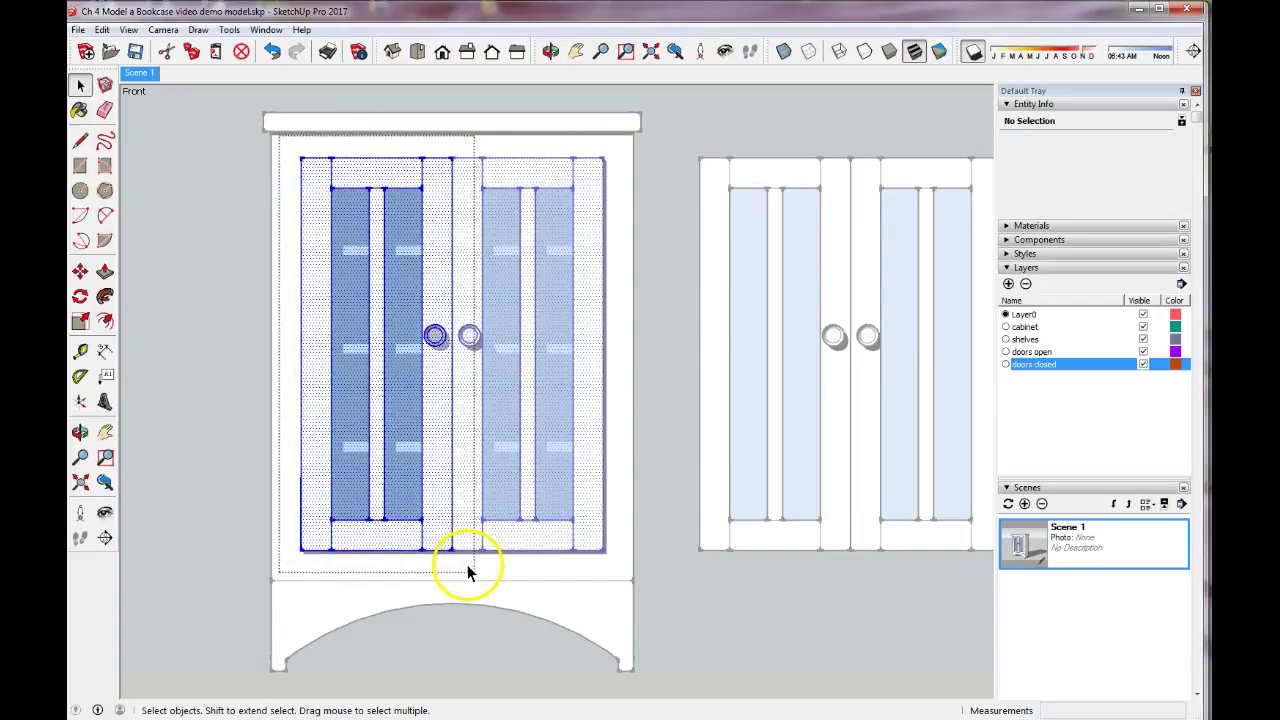
Step: Return the camera to perspective projection, looking down on the cabinet from above with the door geometry still selected
left_click(81, 437)
left_click_drag(240, 189, 230, 330)
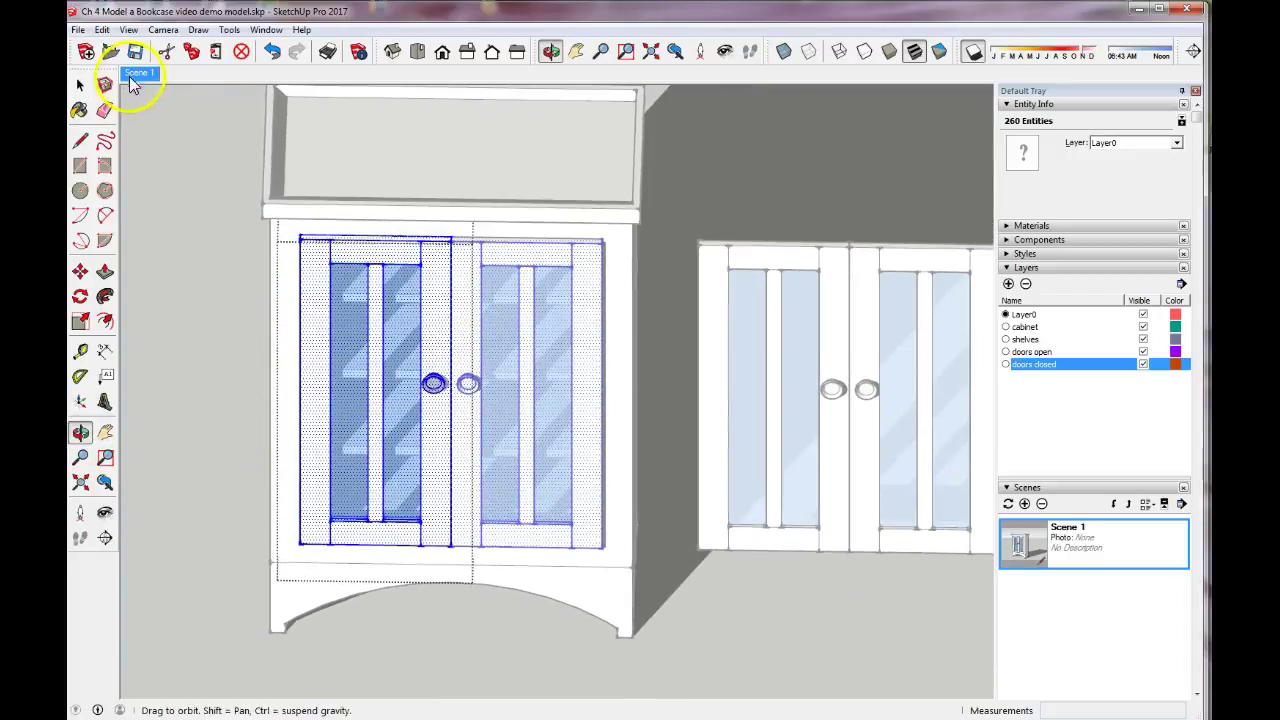
left_click(163, 29)
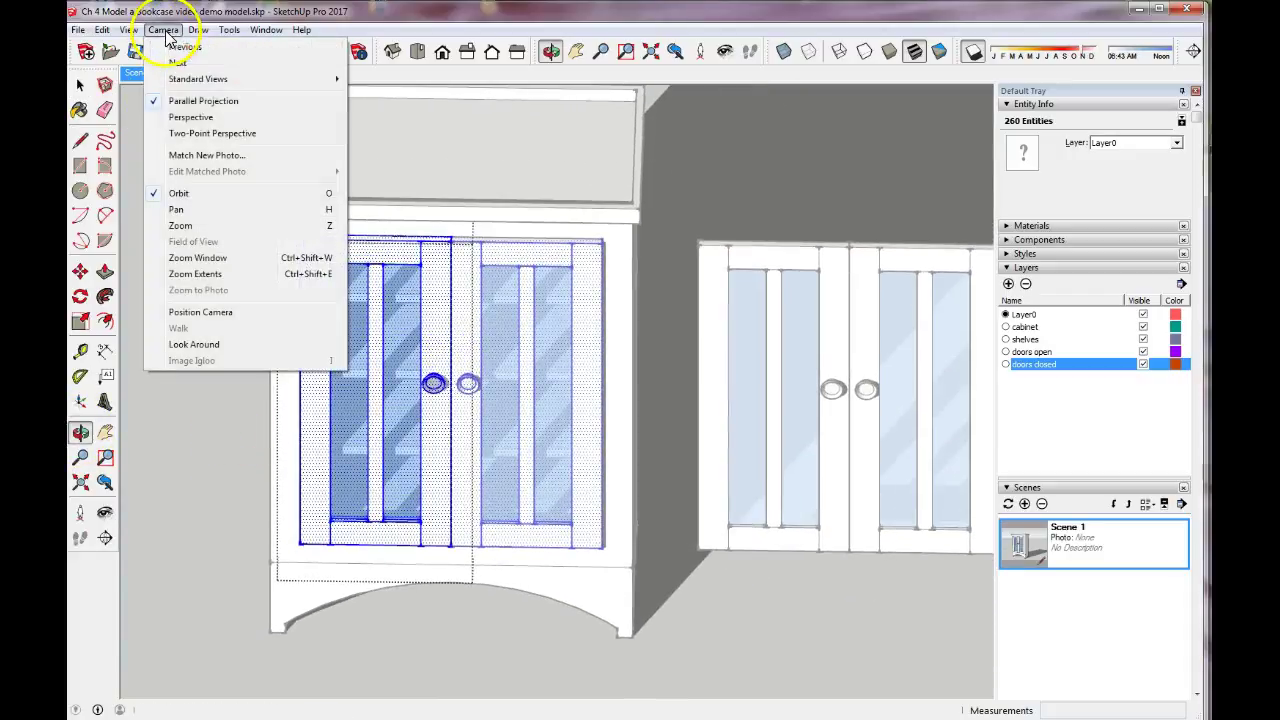
left_click(165, 117)
left_click_drag(226, 298, 286, 394)
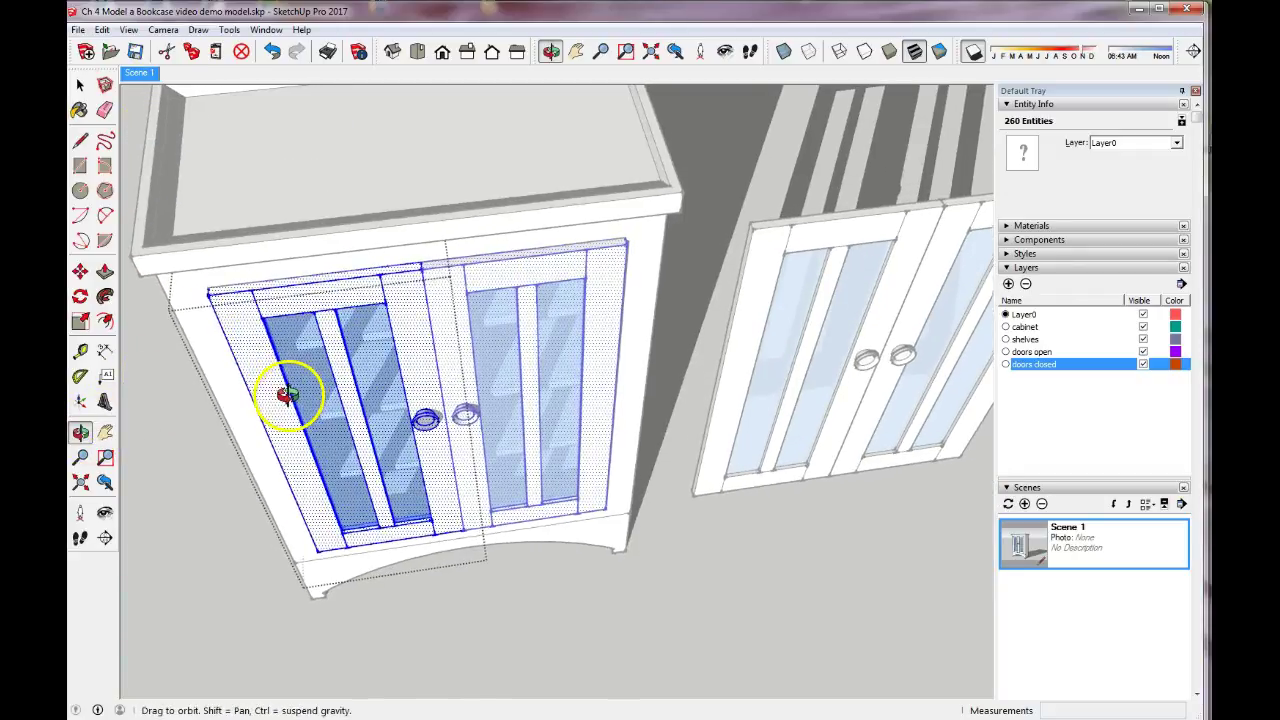
Step: Rotate the selected door geometry 90 degrees outward about the left door's outer top corner and close the component
left_click(80, 298)
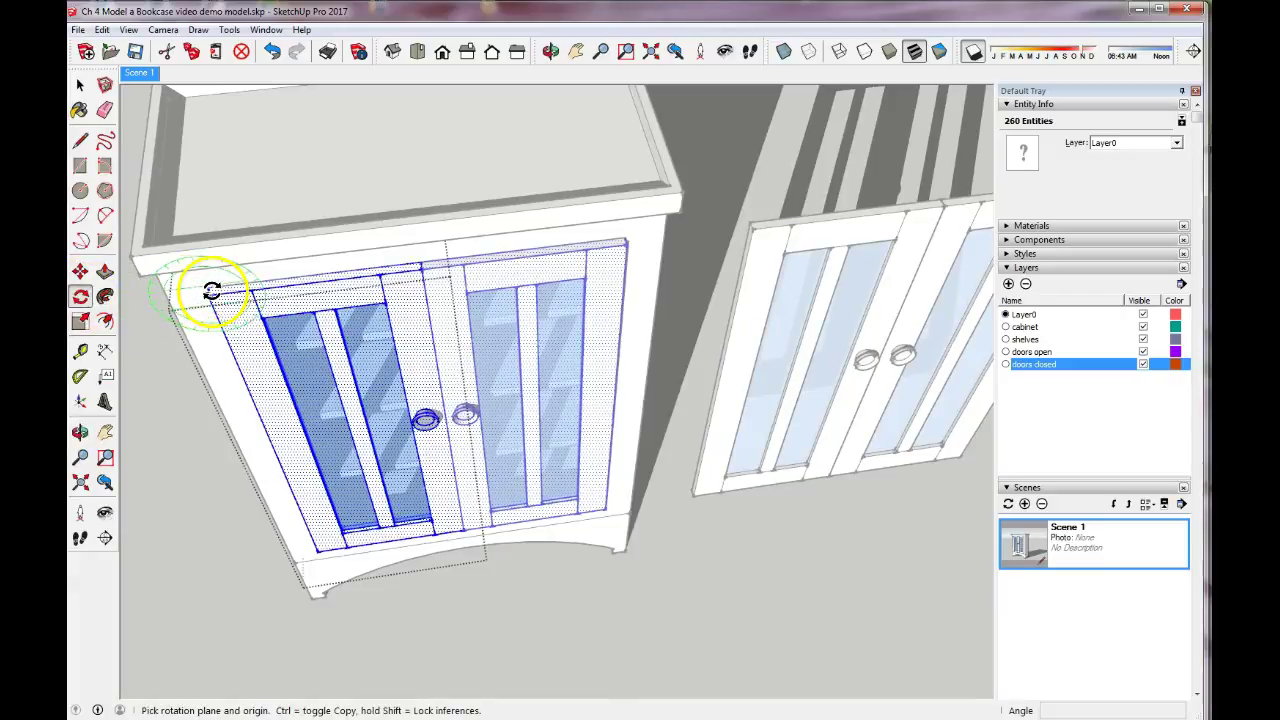
left_click(209, 288)
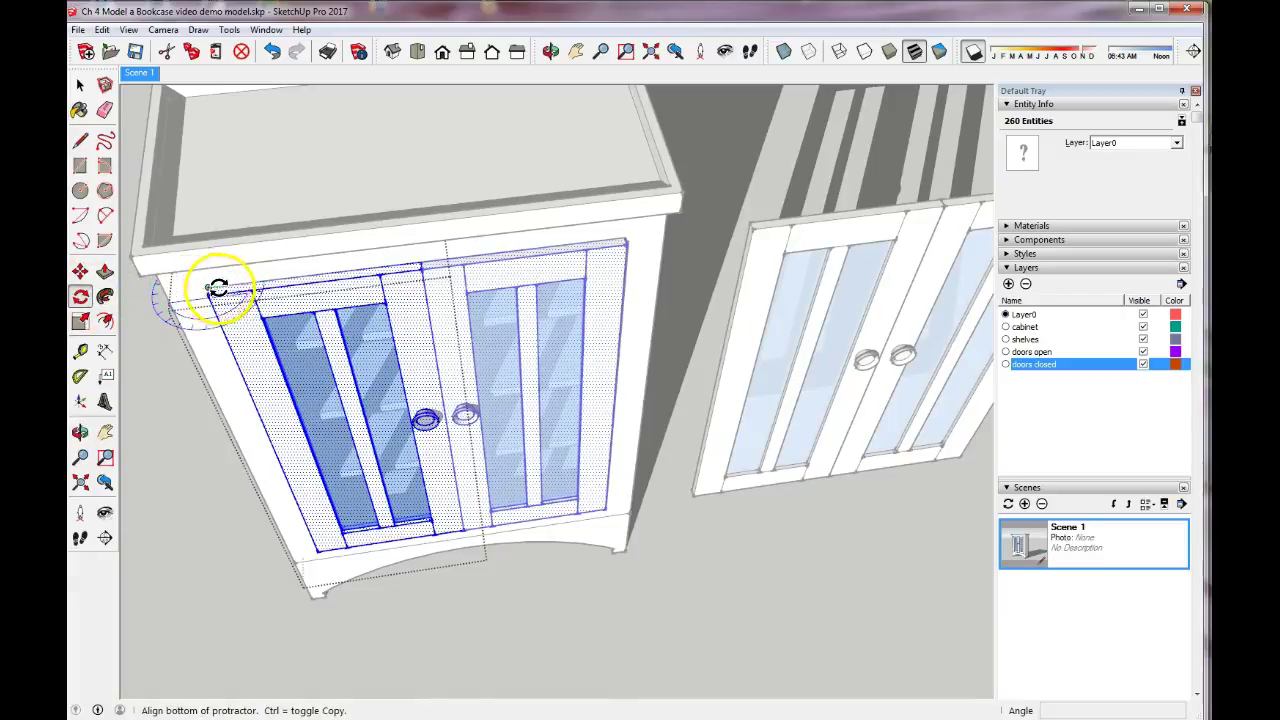
left_click(425, 260)
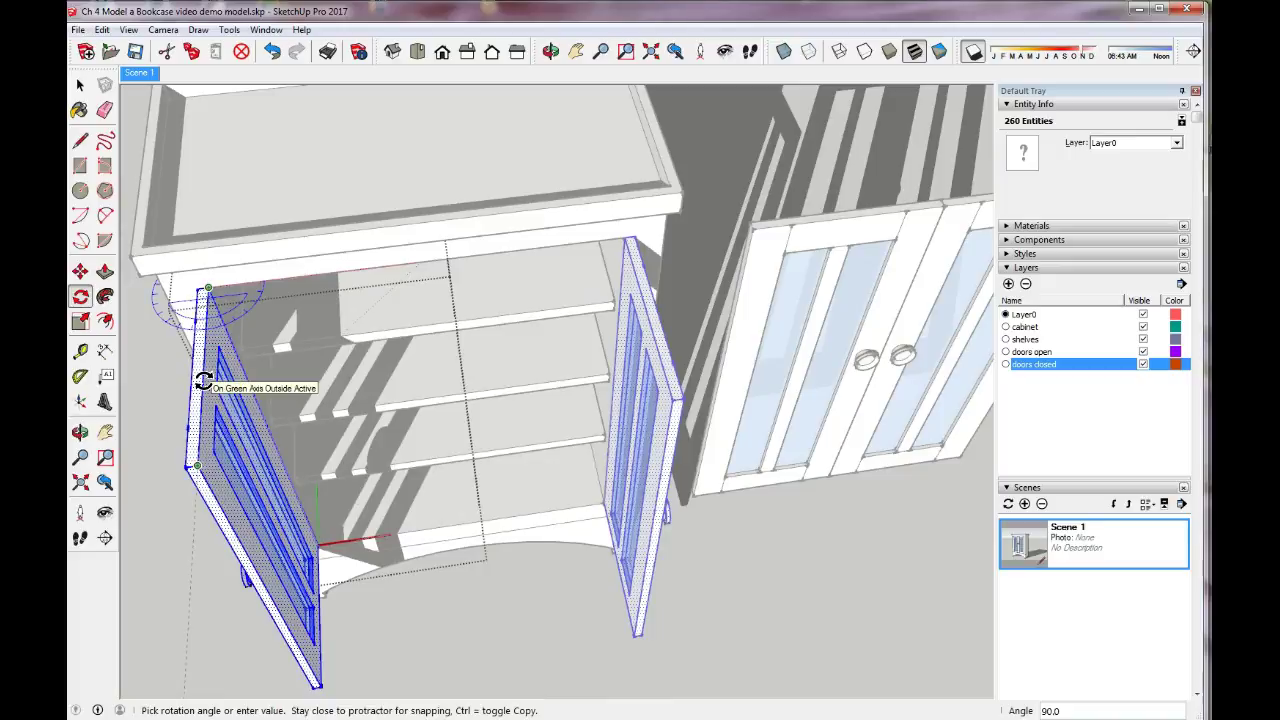
left_click(203, 382)
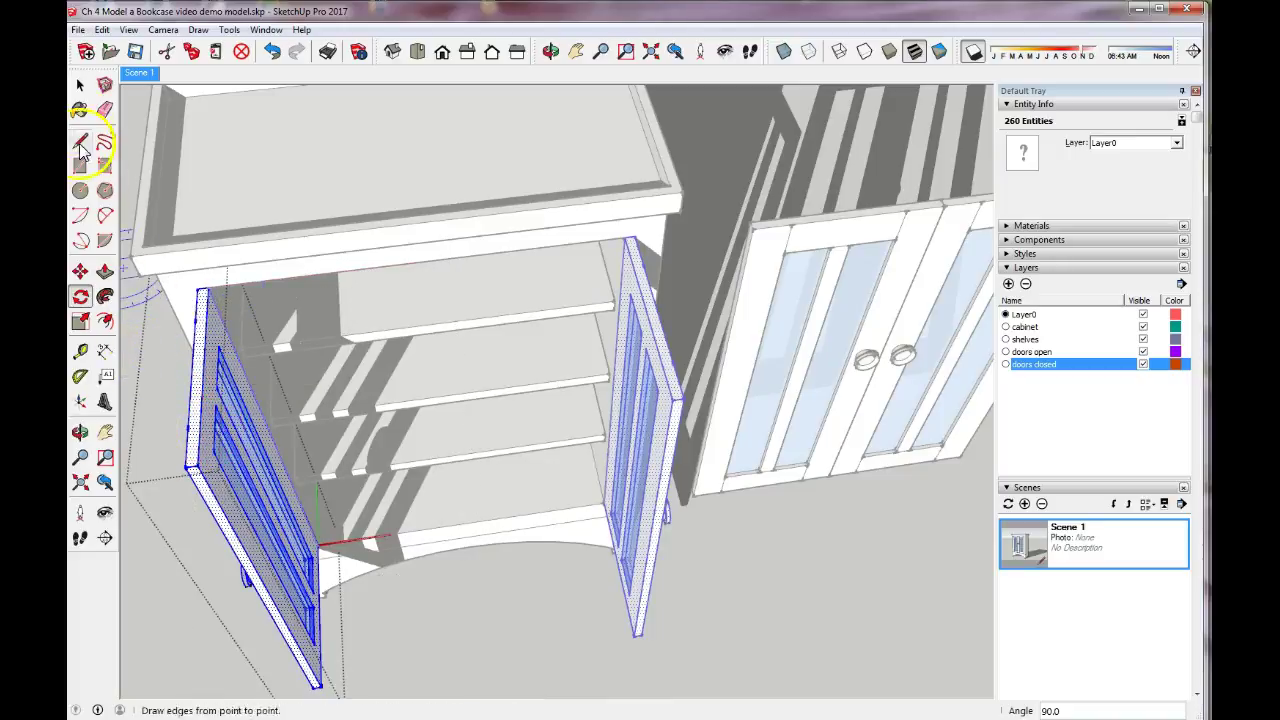
left_click(81, 85)
left_click(781, 594)
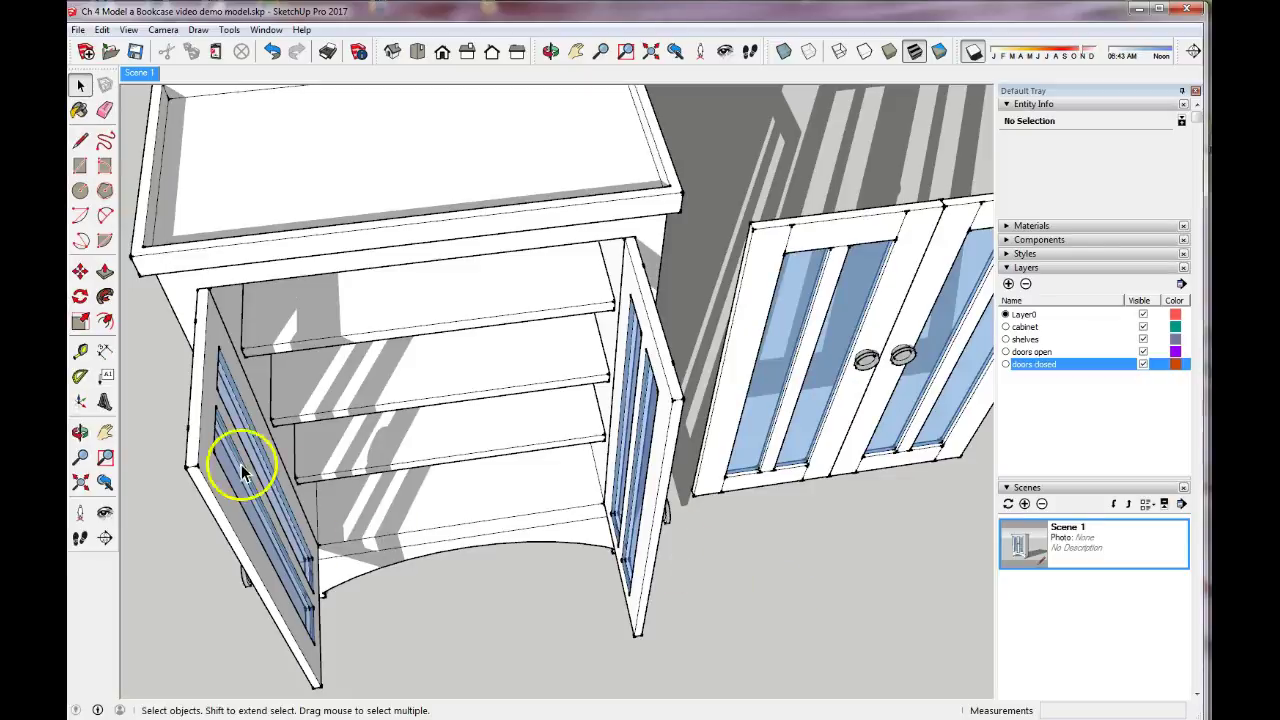
Step: Assign the two opened doors on the cabinet to the doors open layer
left_click(186, 443)
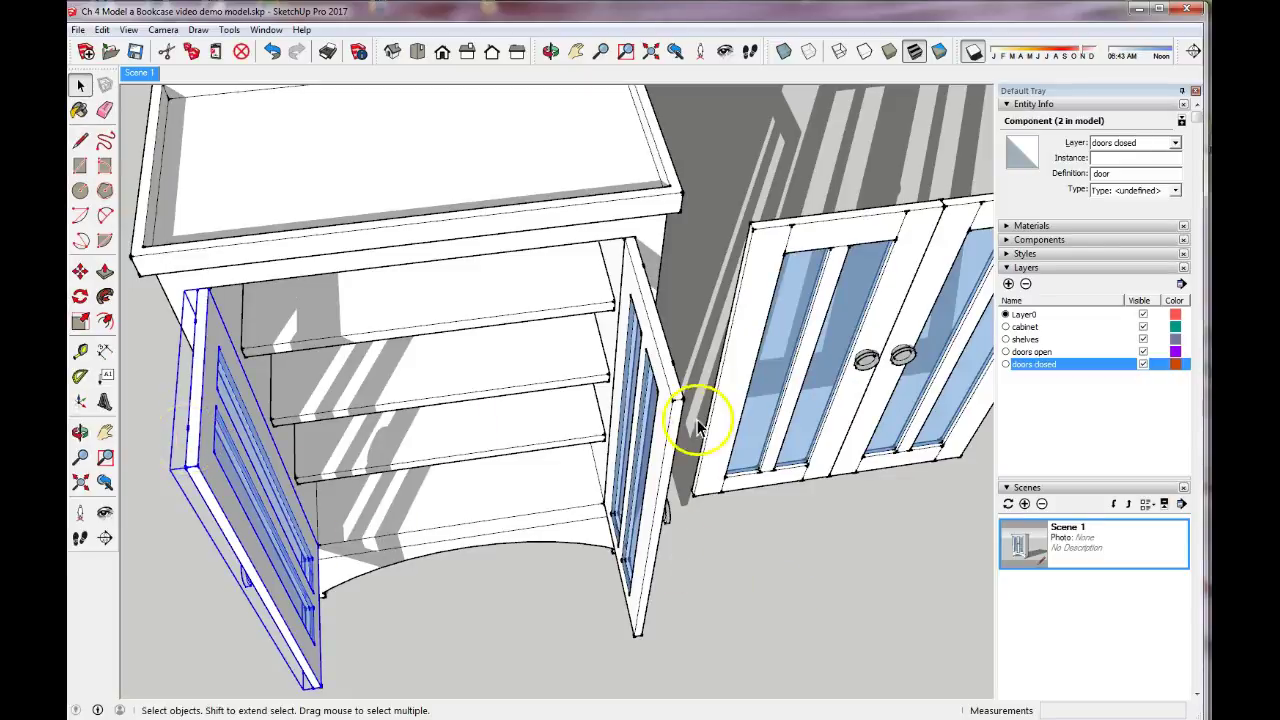
left_click(668, 428, "shift")
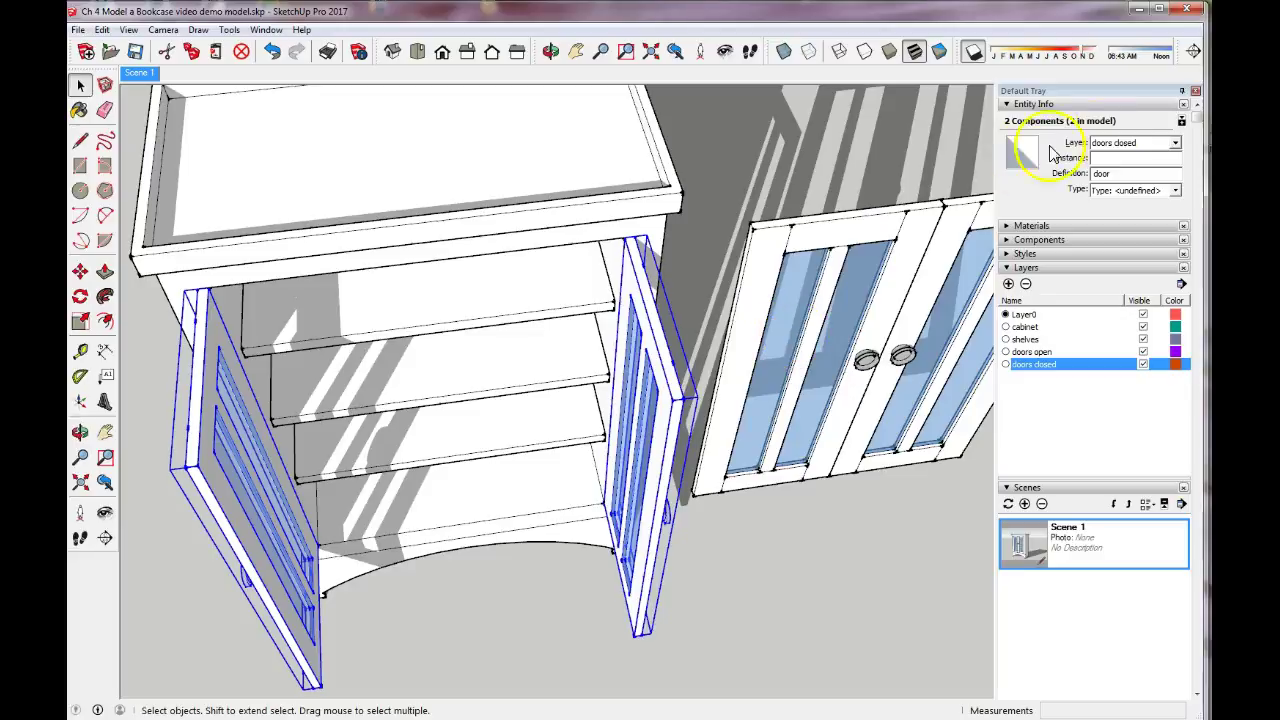
left_click(1176, 145)
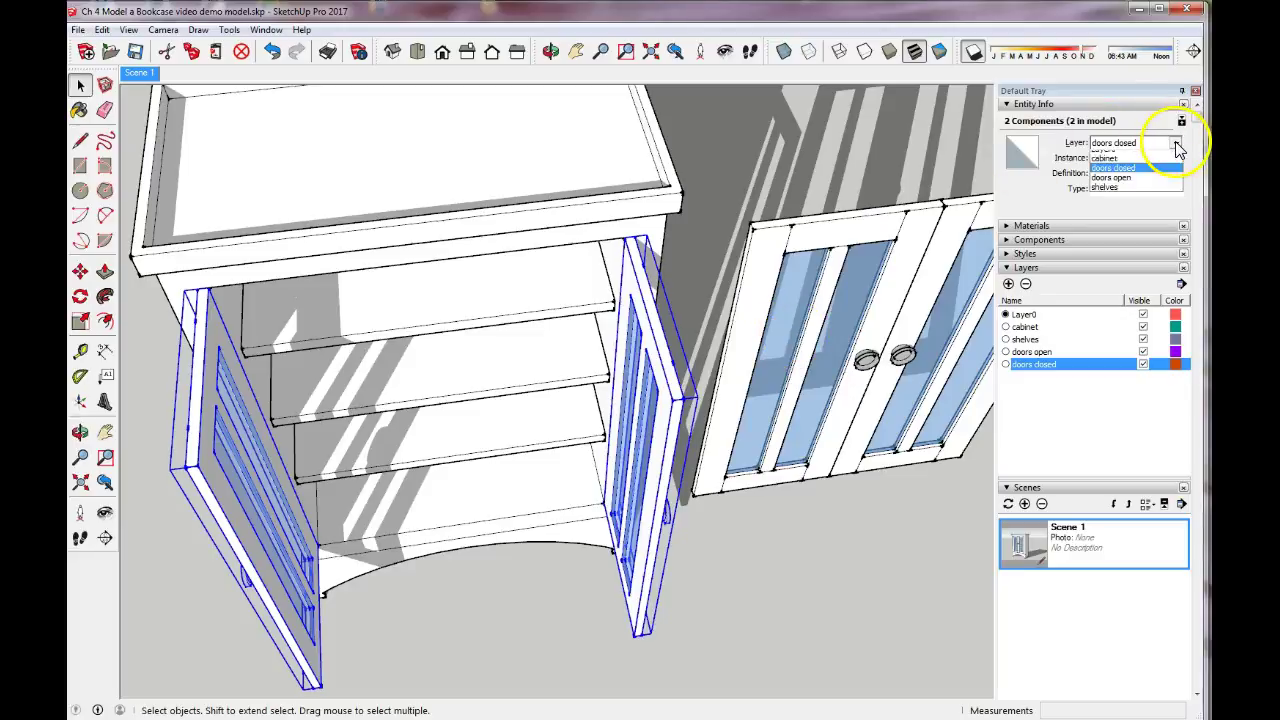
left_click(1124, 186)
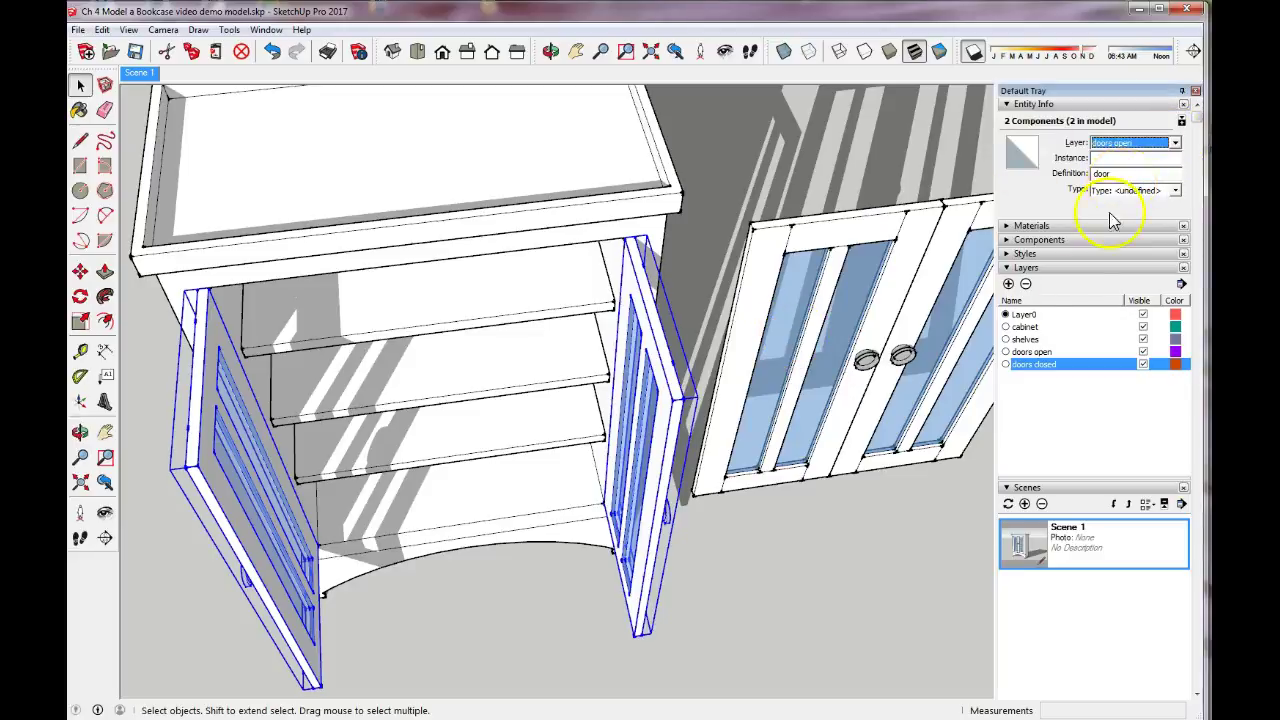
left_click(862, 546)
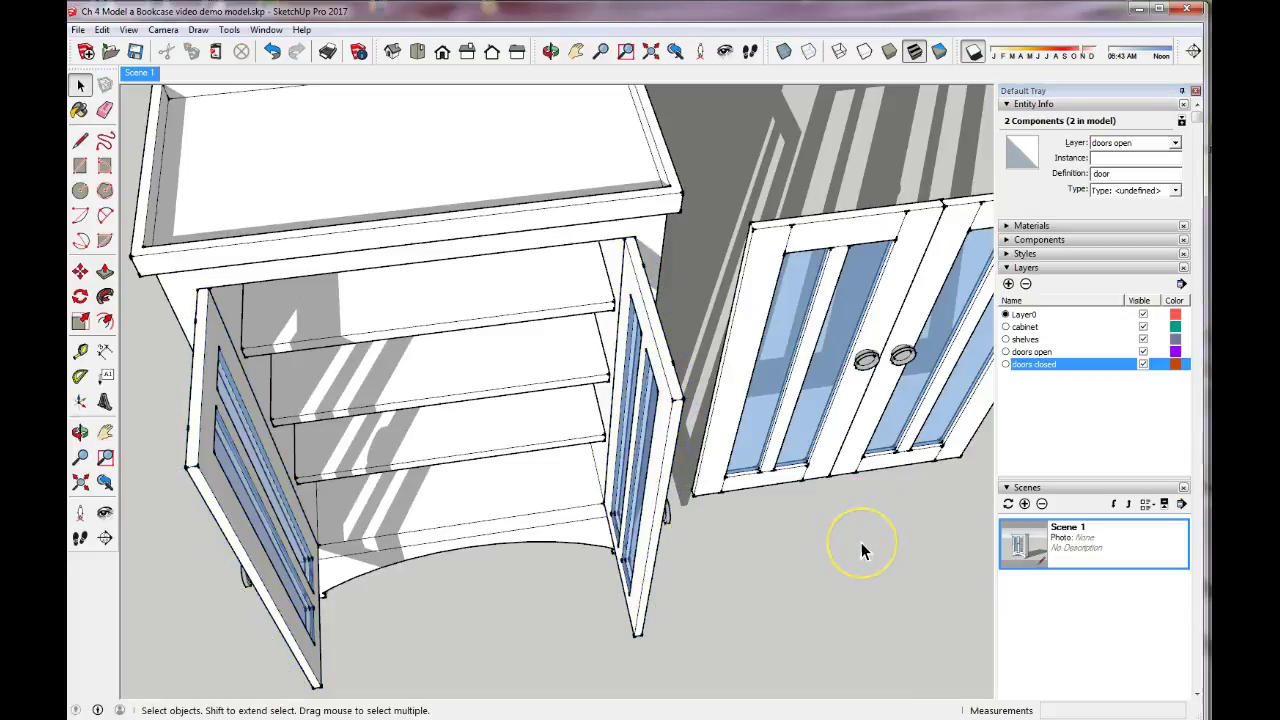
Step: Hide the doors open layer and select both copied doors standing beside the cabinet
left_click(1142, 352)
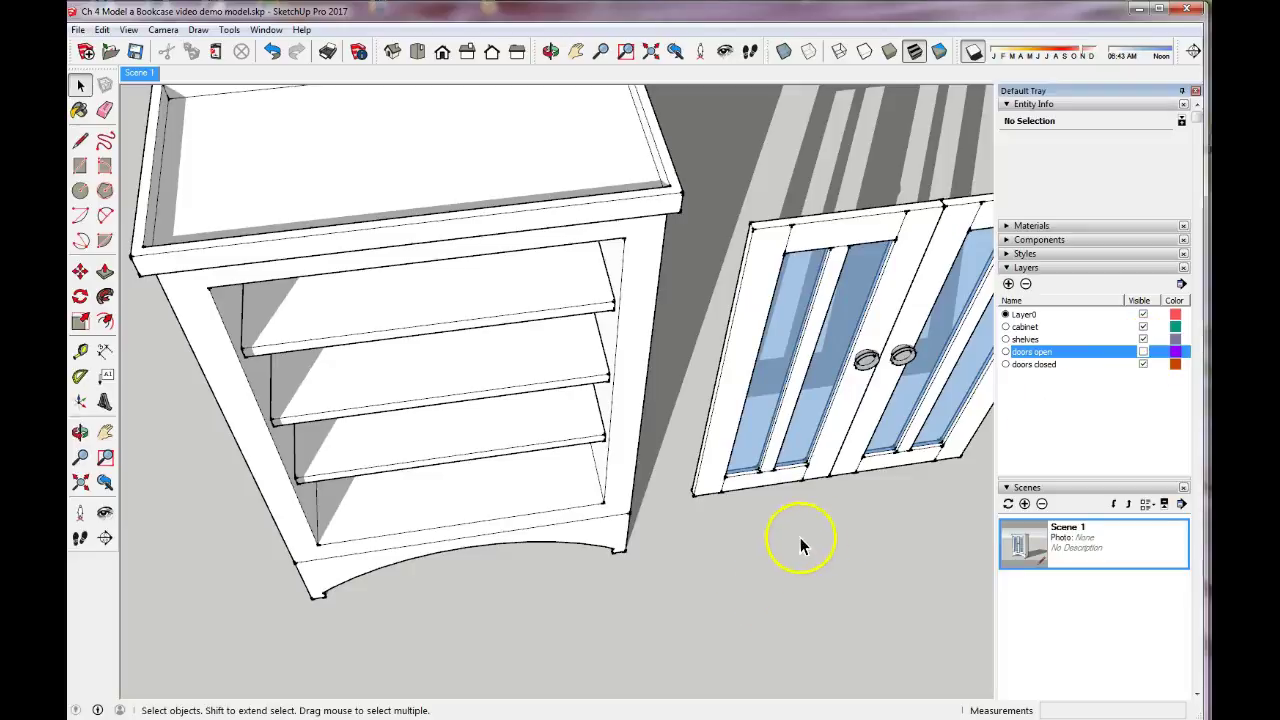
left_click(80, 432)
left_click_drag(456, 693, 677, 420)
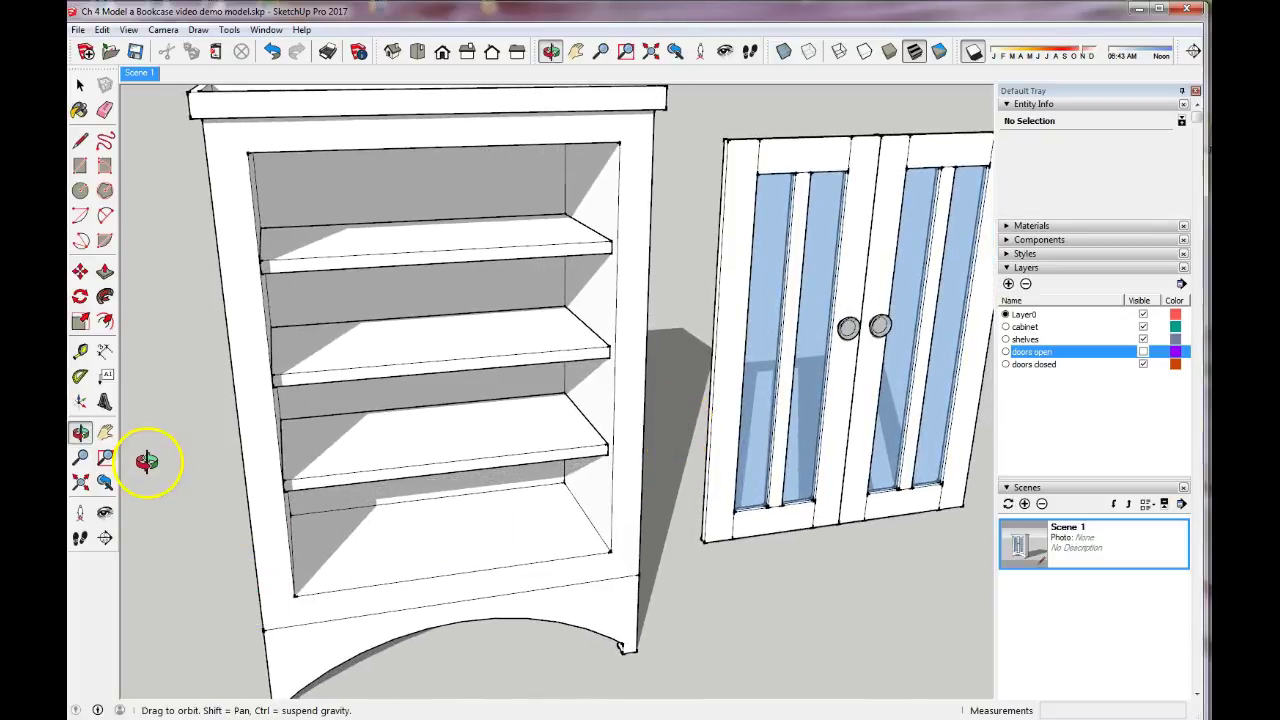
left_click(79, 82)
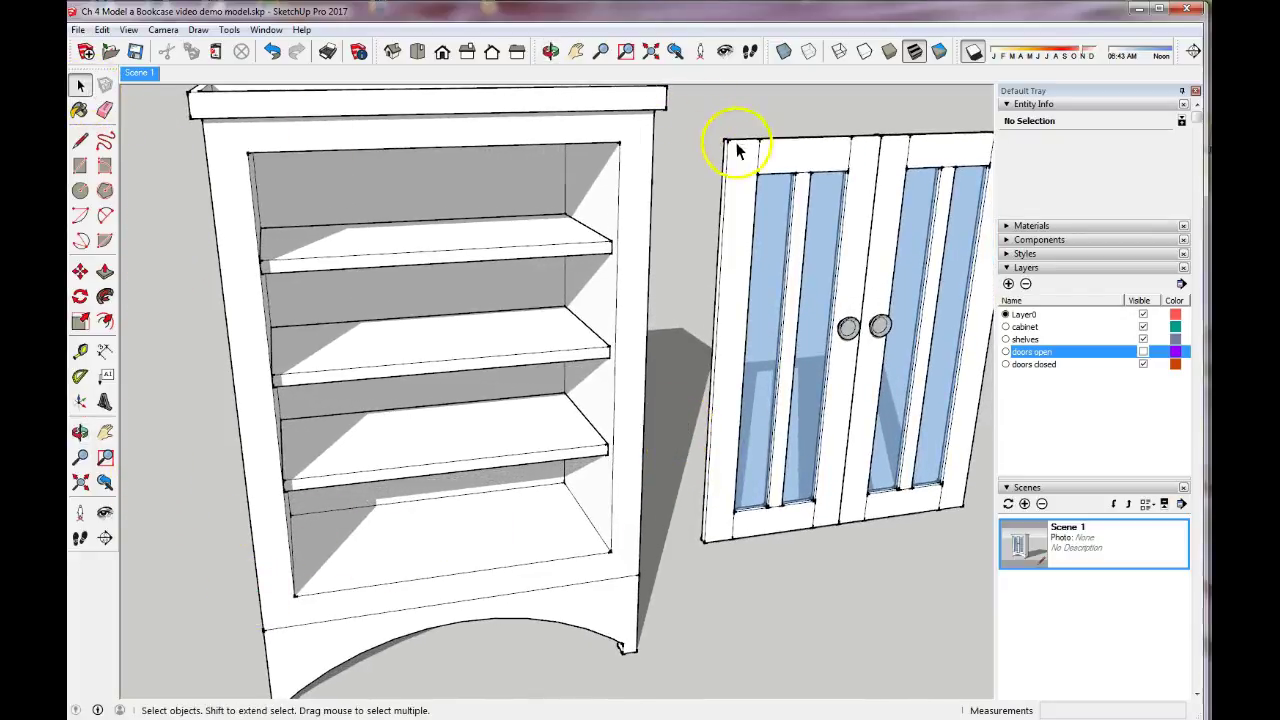
middle_click_drag(933, 529, 871, 523)
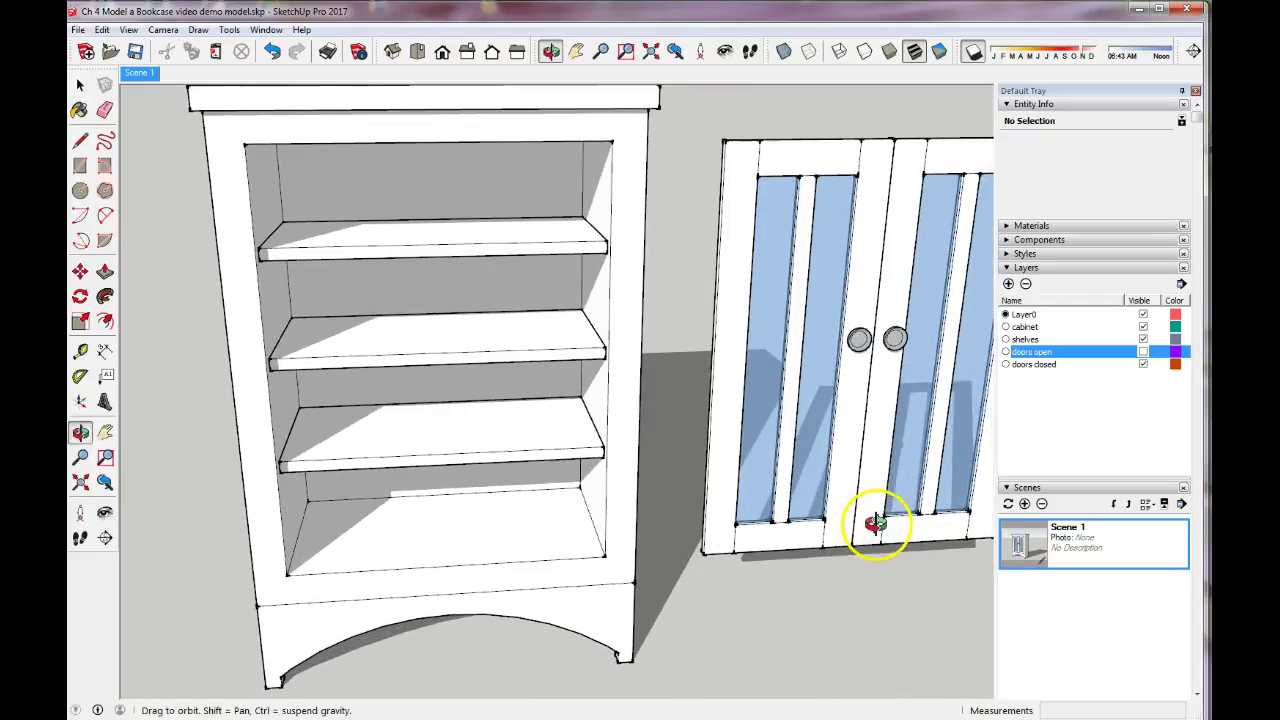
left_click(104, 436)
left_click_drag(646, 514, 531, 486)
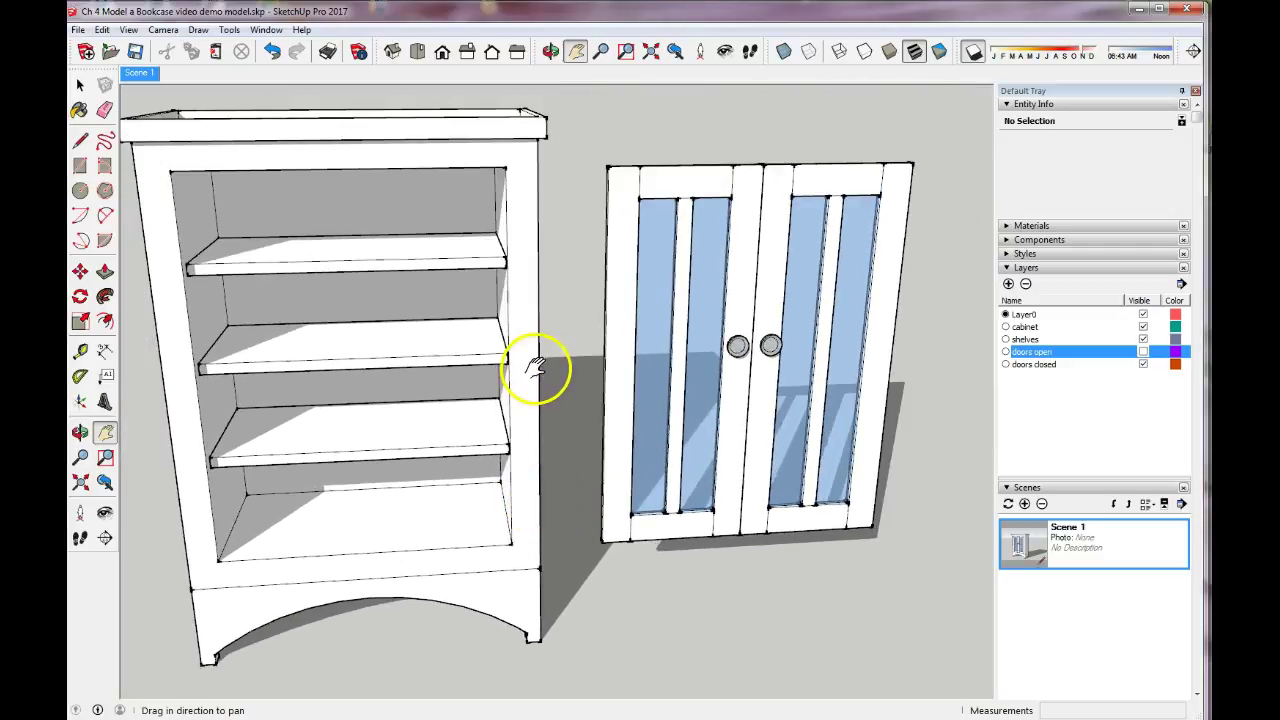
key("space")
left_click(655, 197)
left_click(812, 192, "ctrl")
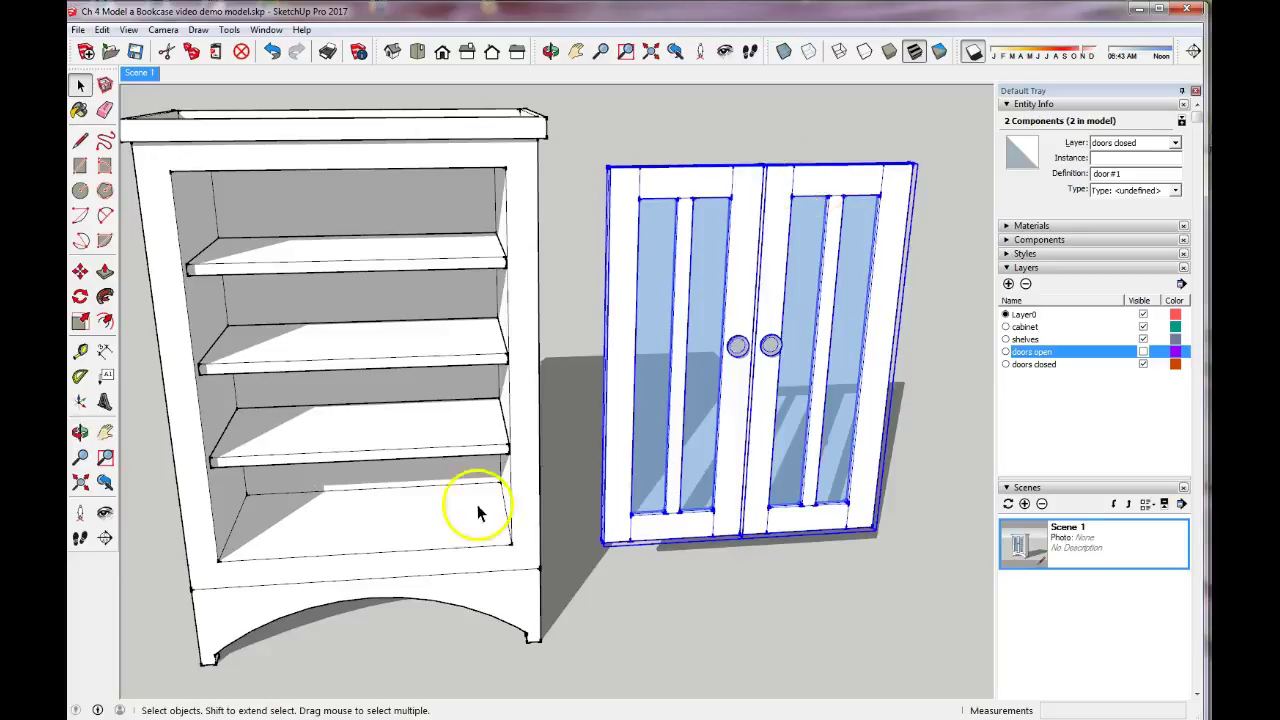
Step: Move the two selected doors by their lower-left corner onto the lower-left corner of the cabinet's front opening
left_click(80, 432)
left_click_drag(257, 500, 417, 450)
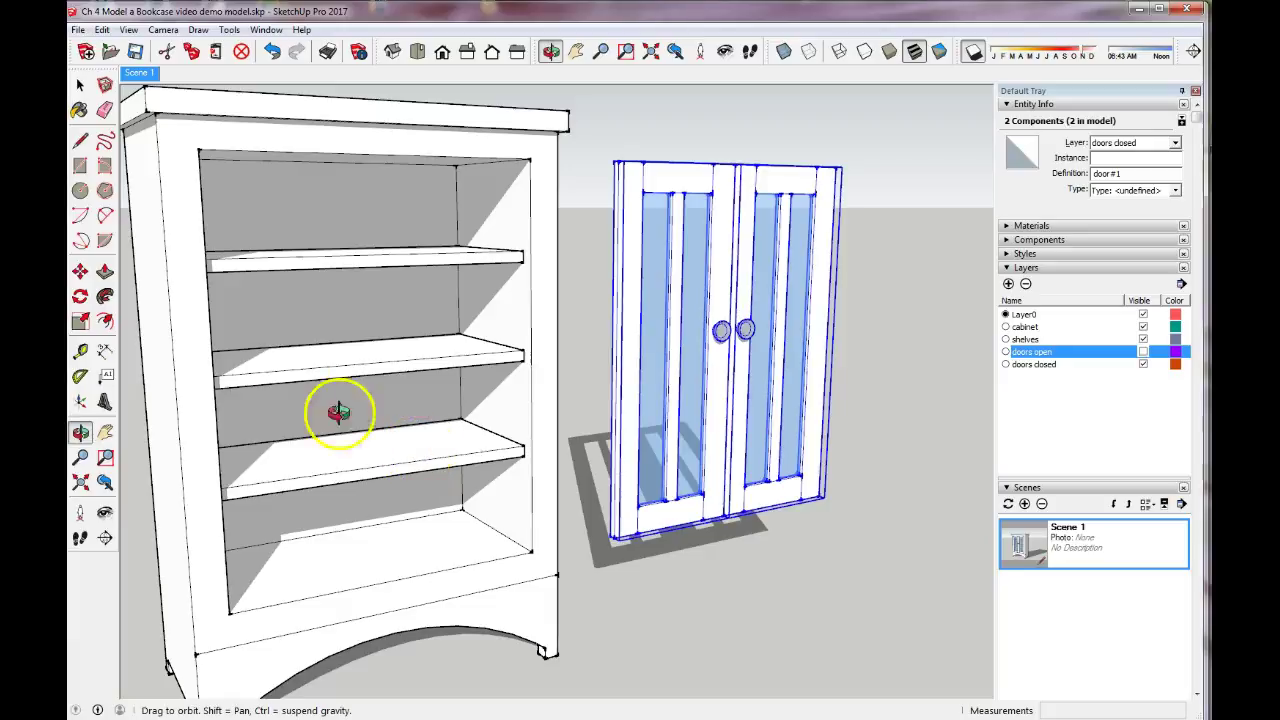
left_click(80, 271)
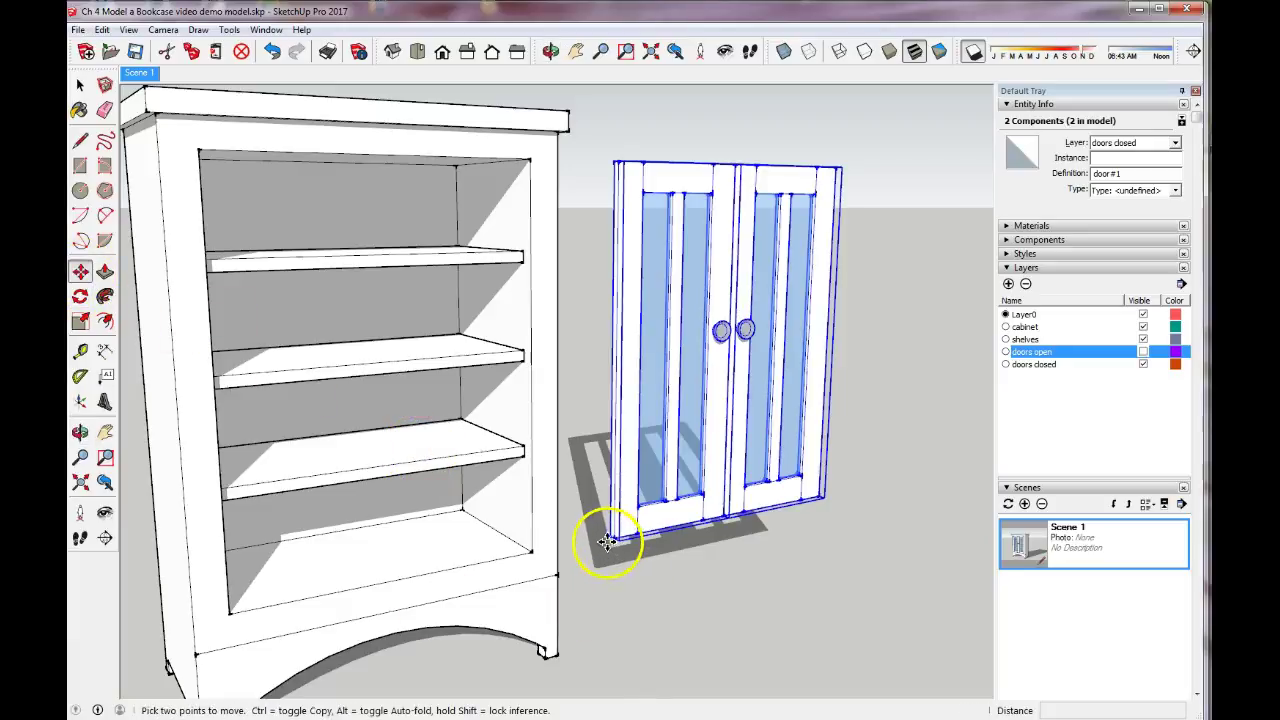
scroll(595, 535, "up", 2)
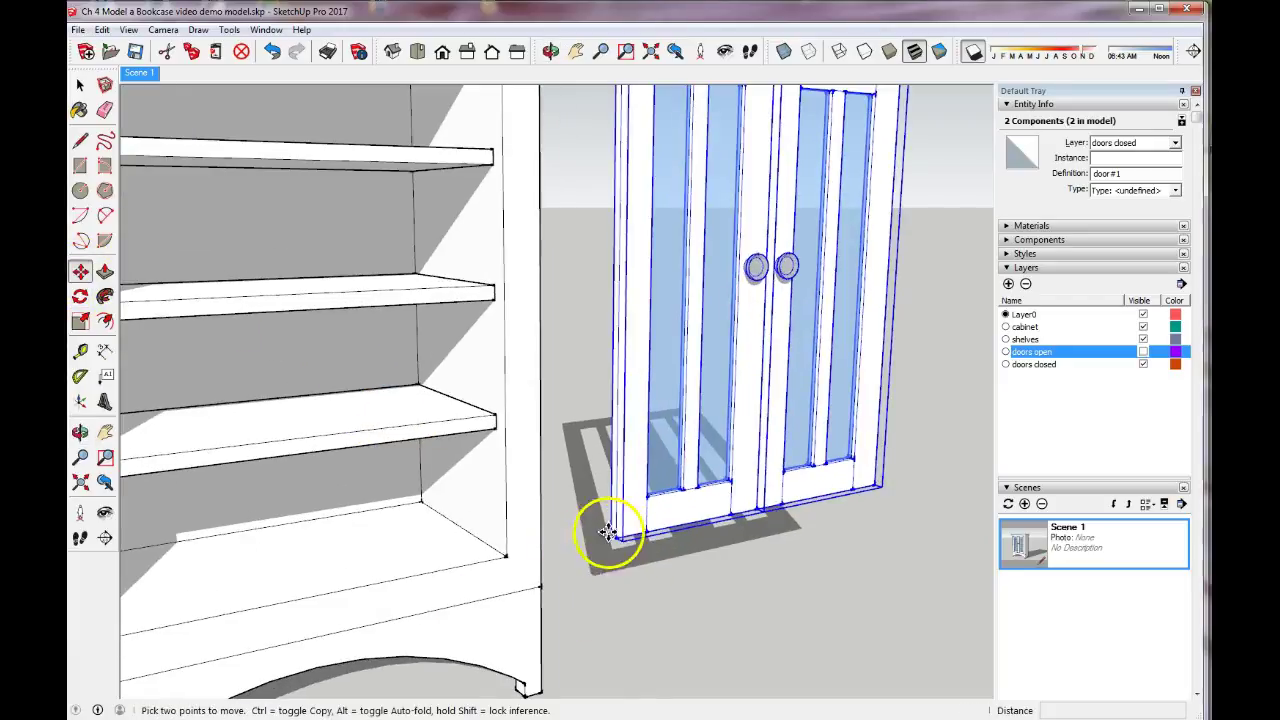
scroll(609, 533, "down", 2)
left_click_drag(609, 533, 180, 614)
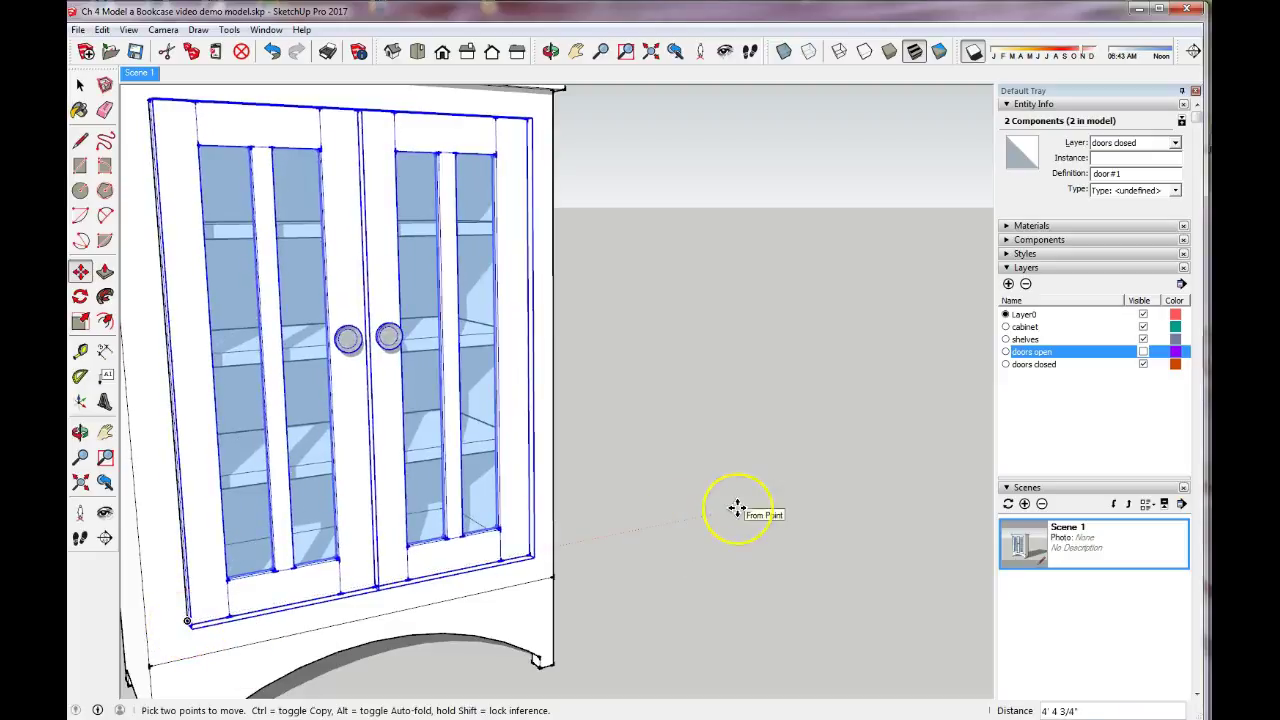
scroll(737, 510, "down", 3)
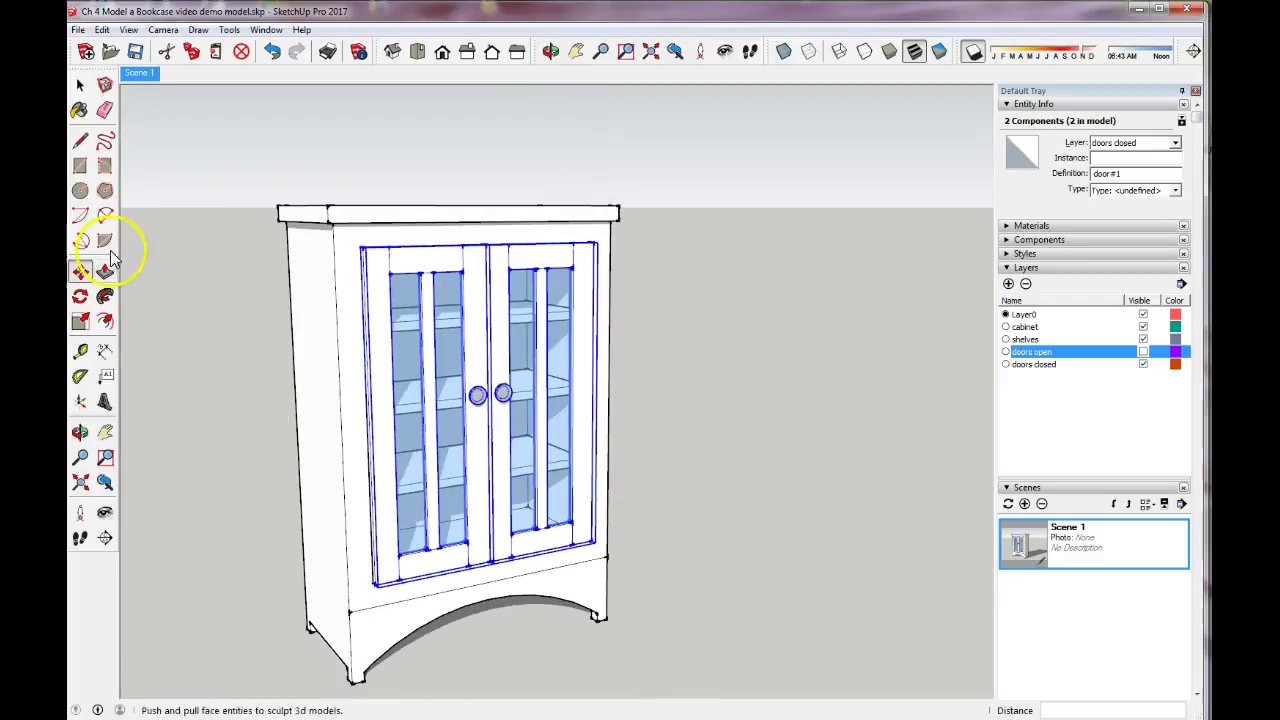
left_click(78, 82)
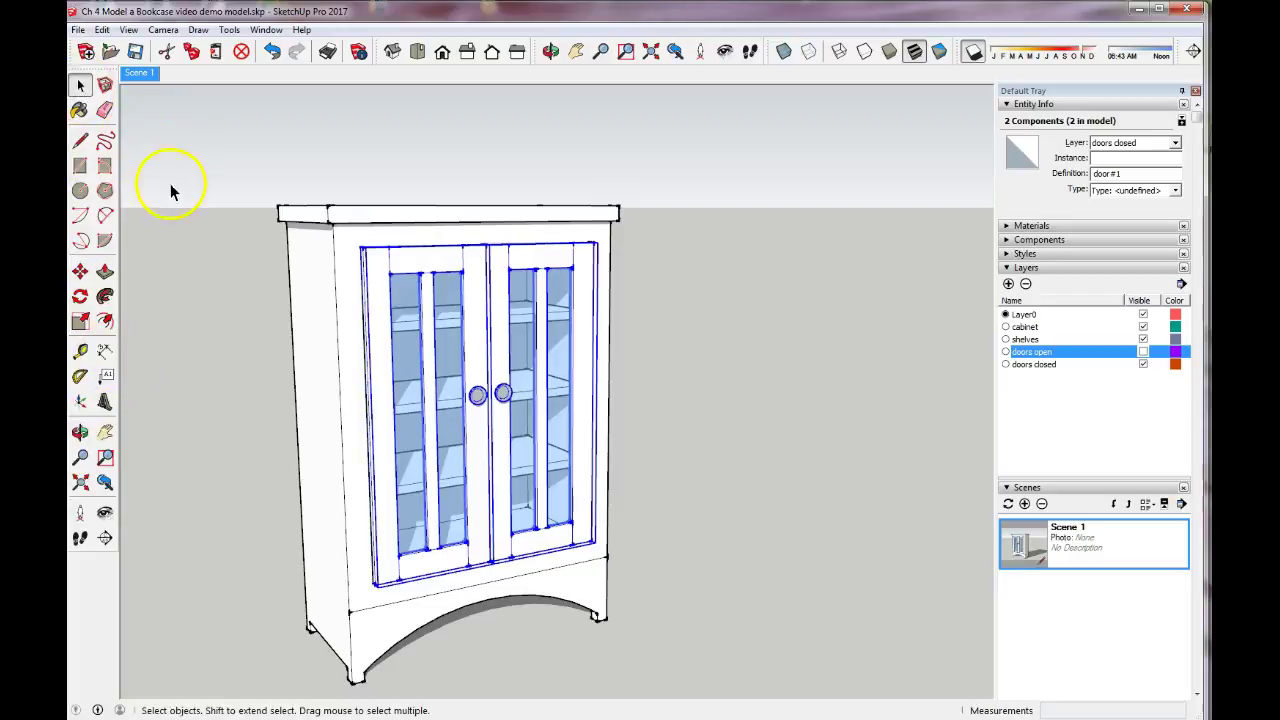
left_click(170, 183)
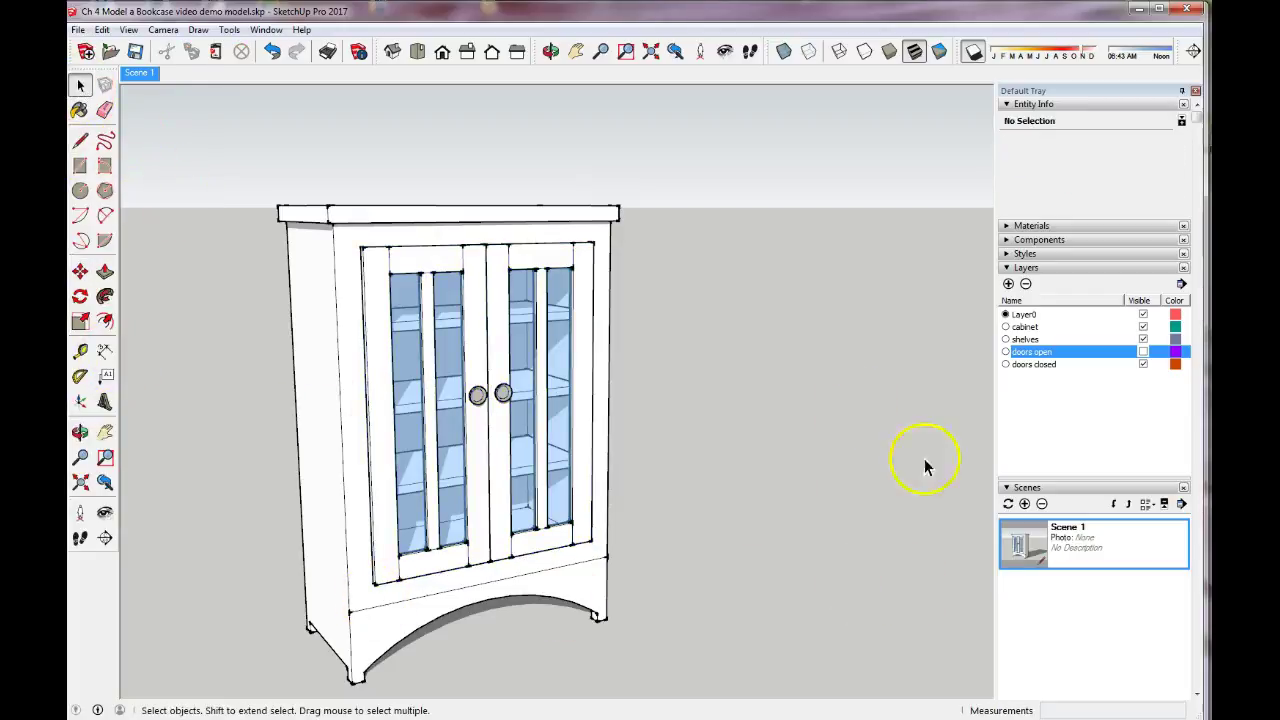
Step: Toggle the doors open and doors closed layers to compare the door versions, leaving both layers visible
left_click(1144, 353)
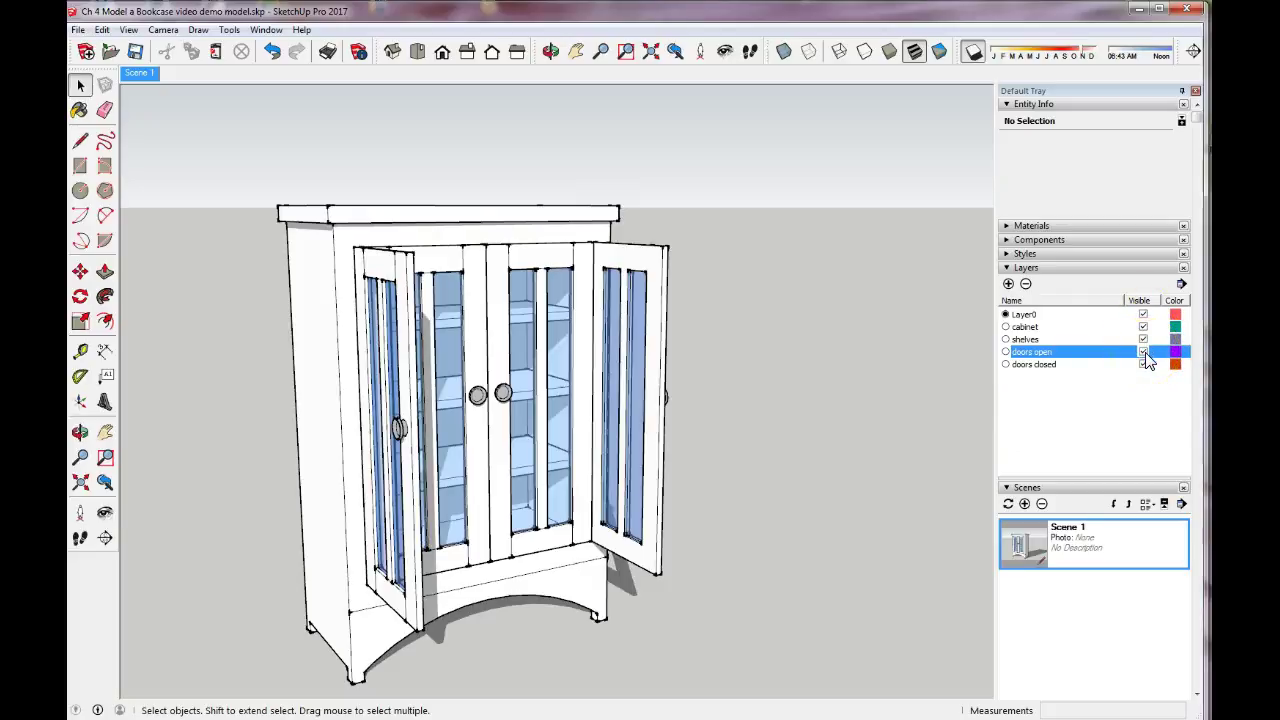
left_click(1144, 365)
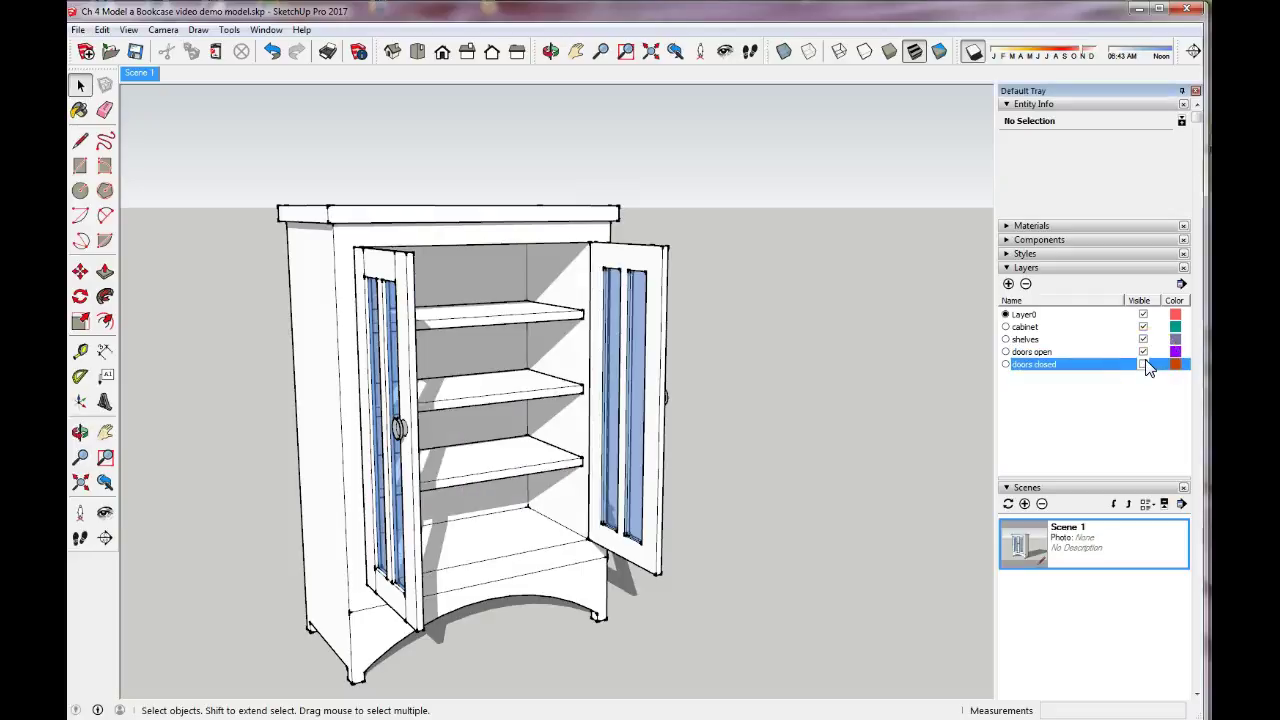
left_click(1144, 365)
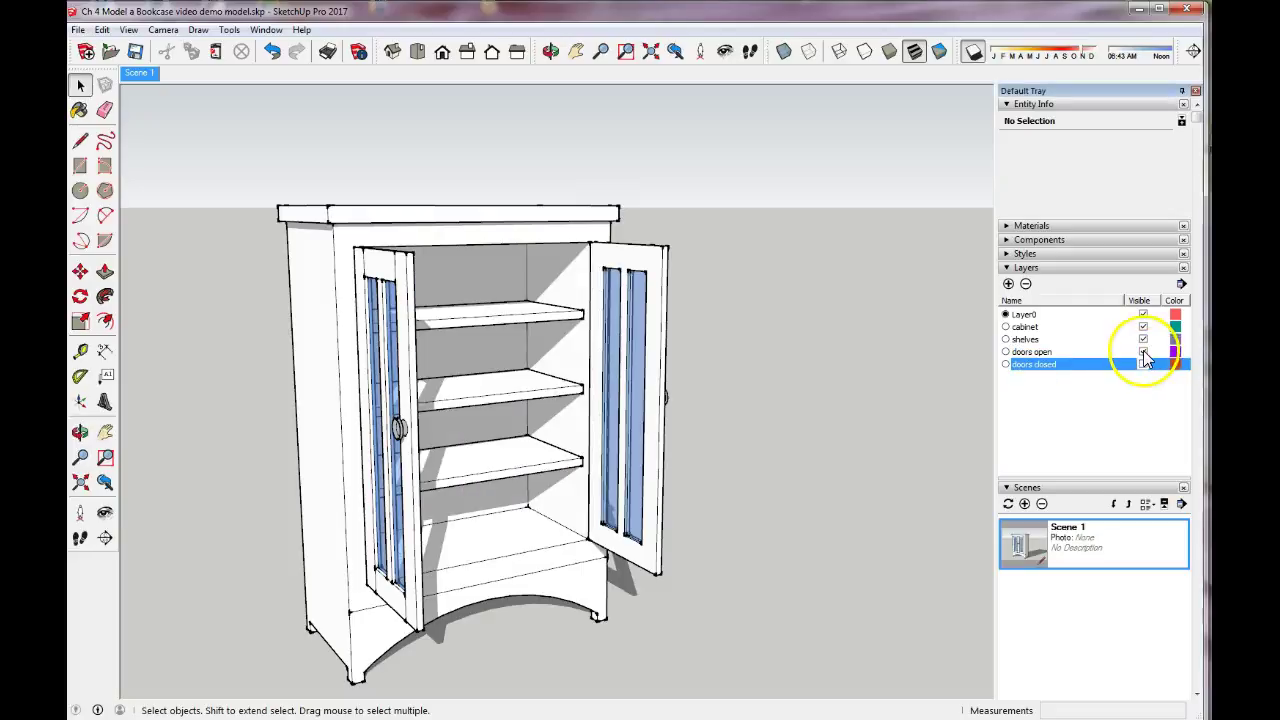
left_click(1144, 353)
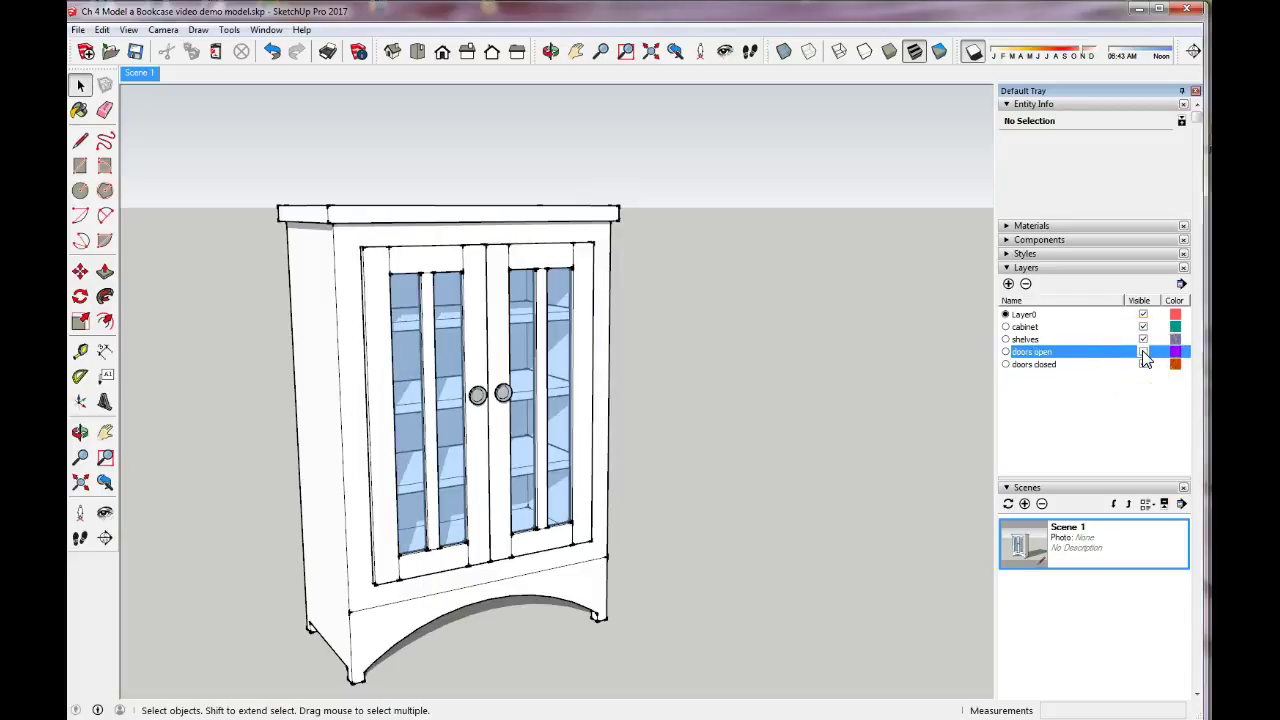
left_click(1144, 353)
left_click(1144, 365)
left_click(1144, 353)
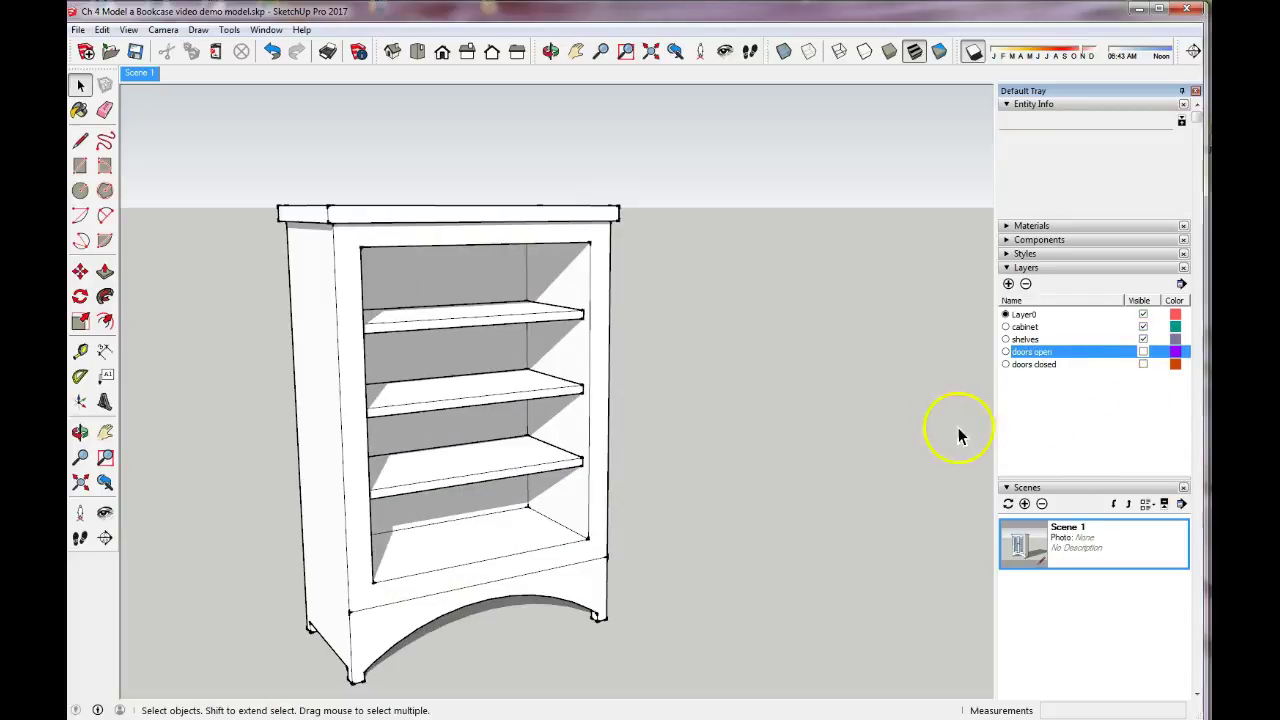
left_click(1144, 353)
left_click(1144, 365)
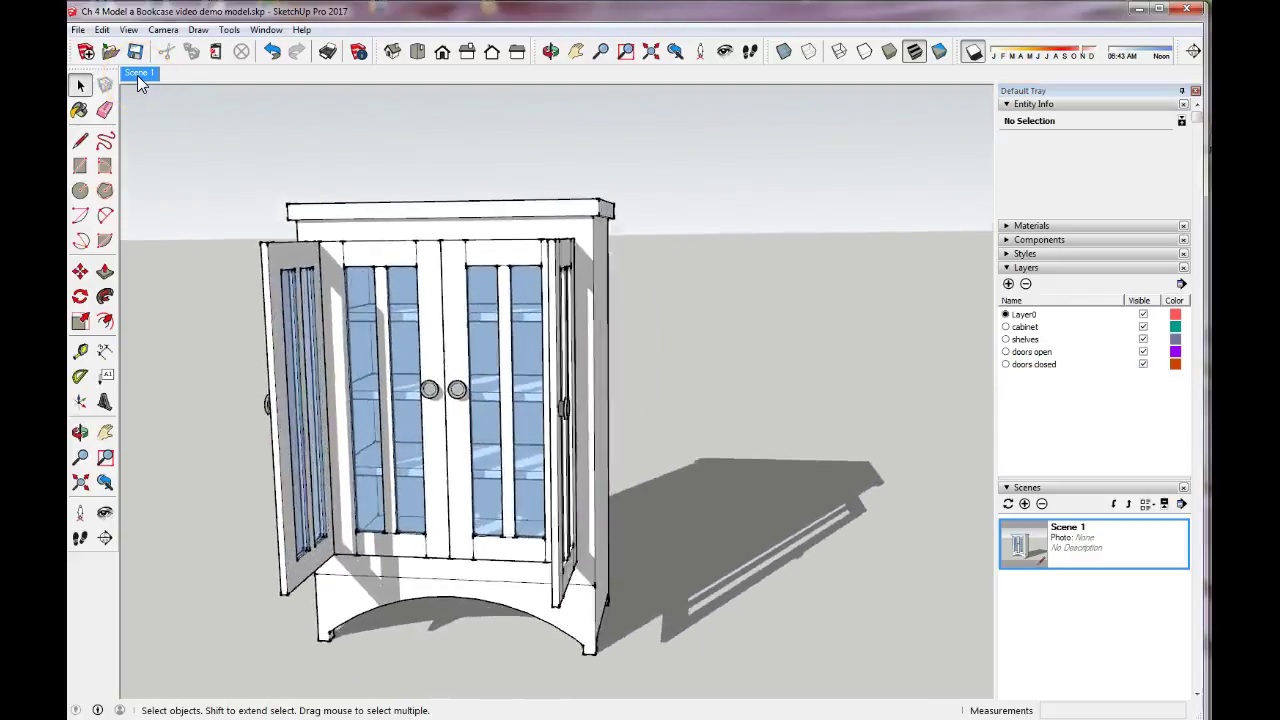
Step: Hide the doors open layer and update Scene 1 with the closed-door cabinet
left_click(670, 535)
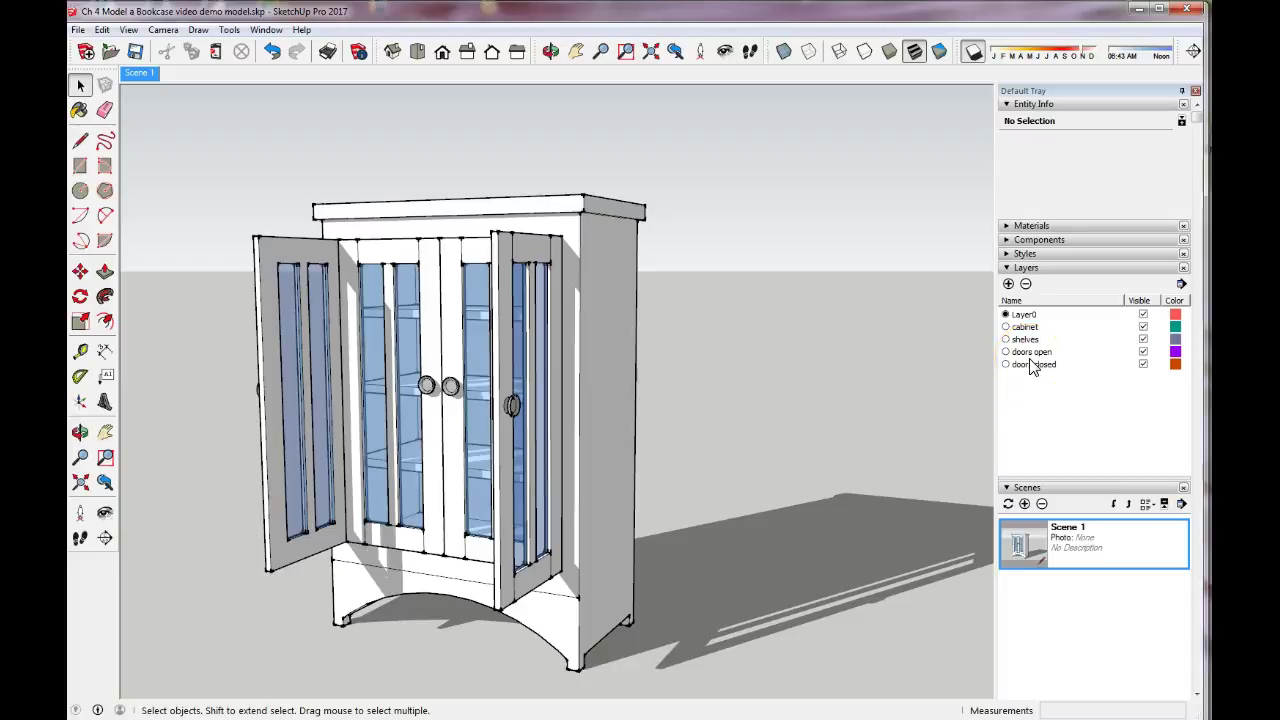
left_click(1143, 353)
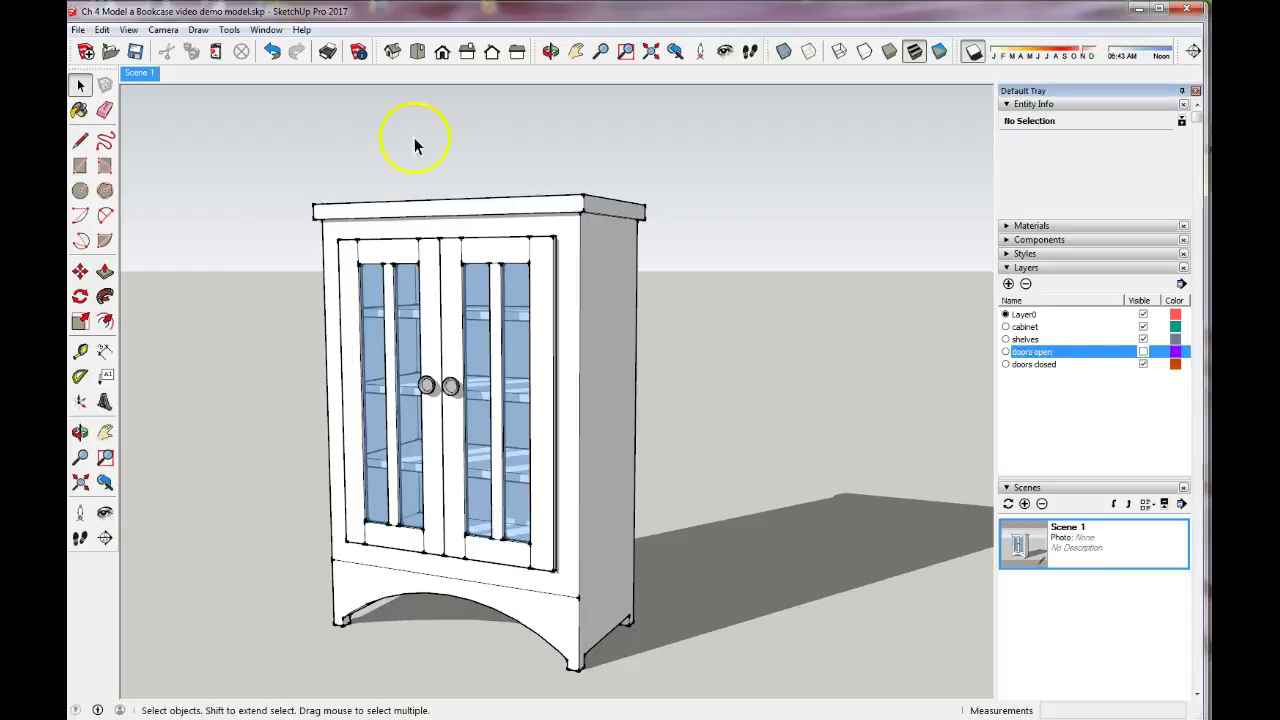
right_click(150, 80)
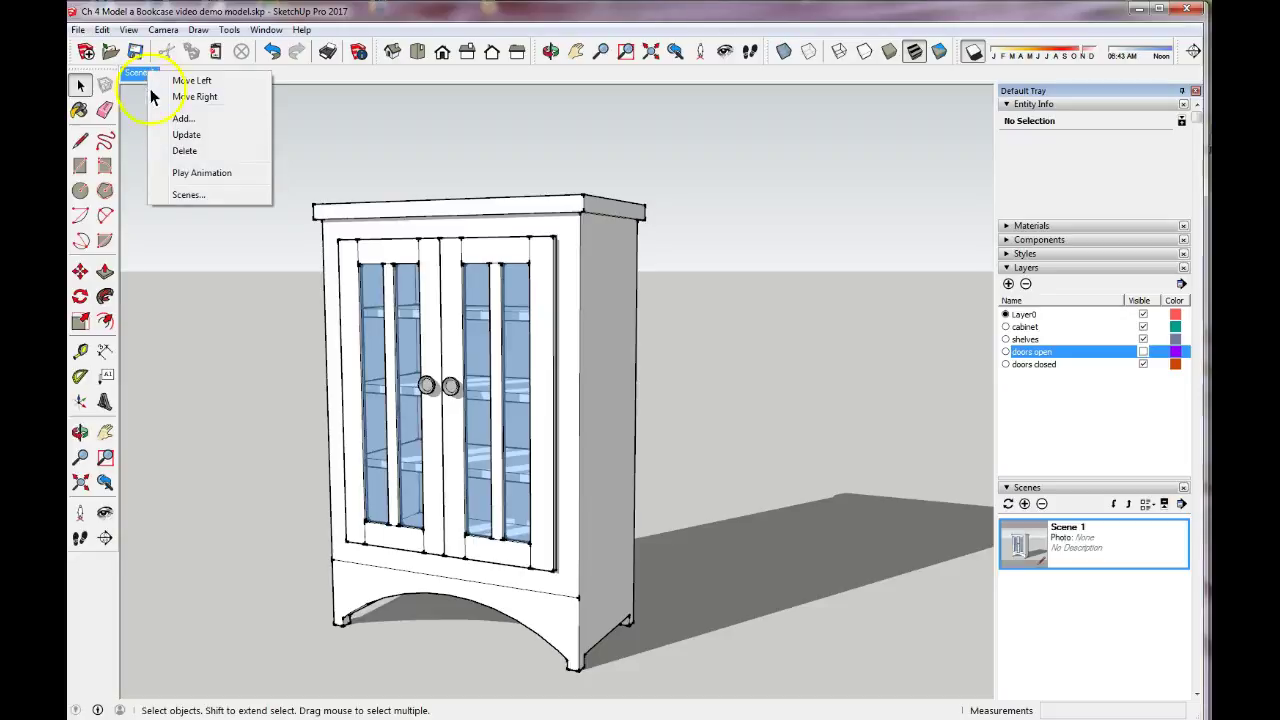
left_click(184, 136)
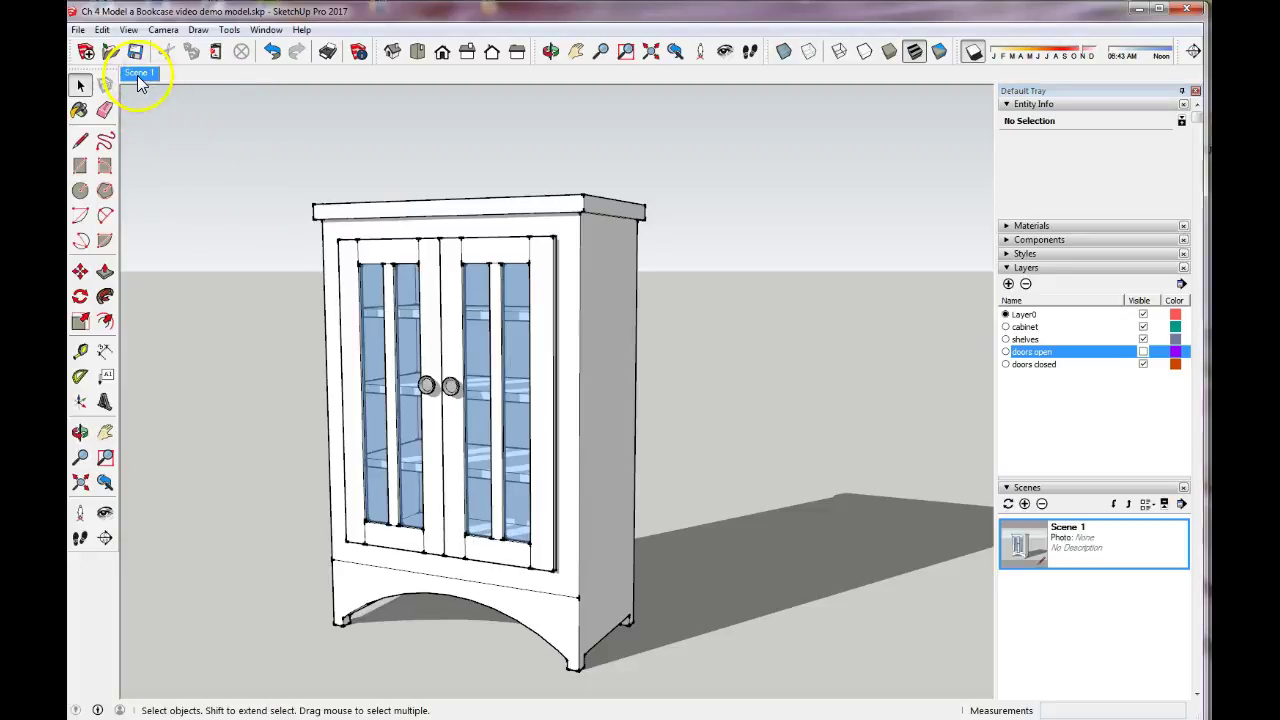
Step: Add a second scene, update it with doors open shown and doors closed hidden, and switch between both scenes to check them
right_click(139, 78)
left_click(176, 124)
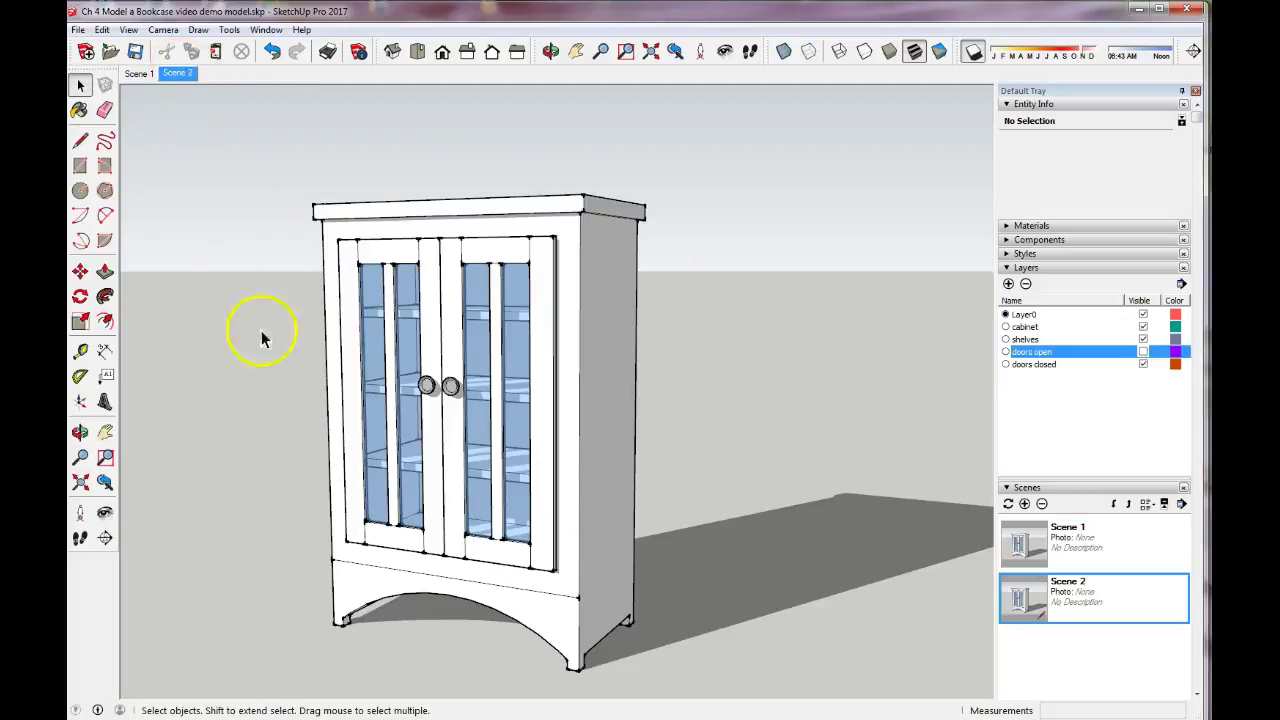
left_click(1142, 353)
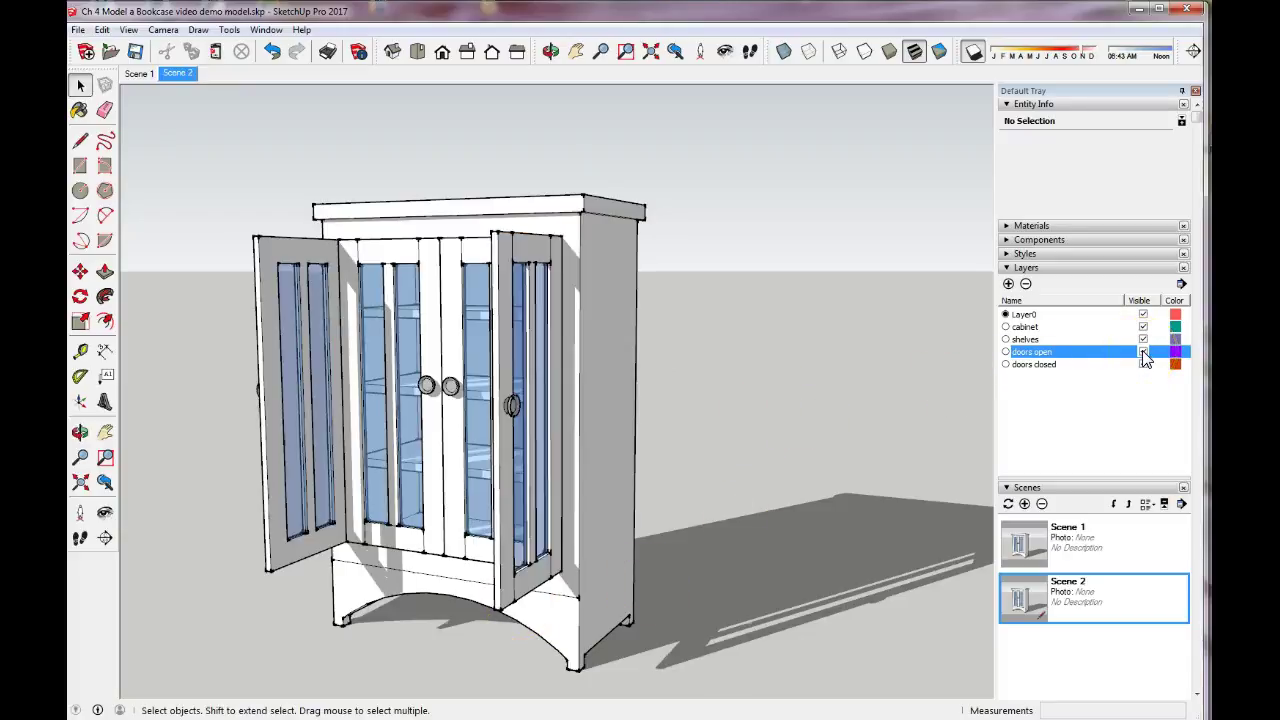
left_click(1144, 365)
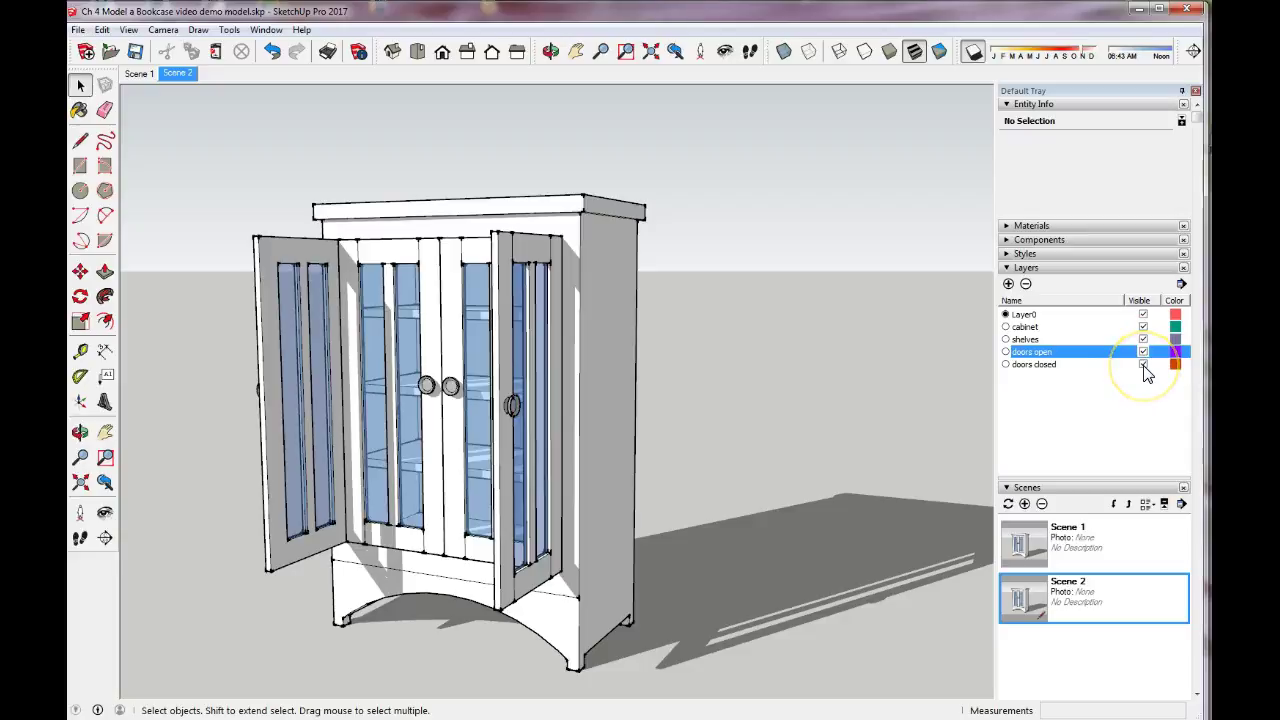
left_click(1144, 366)
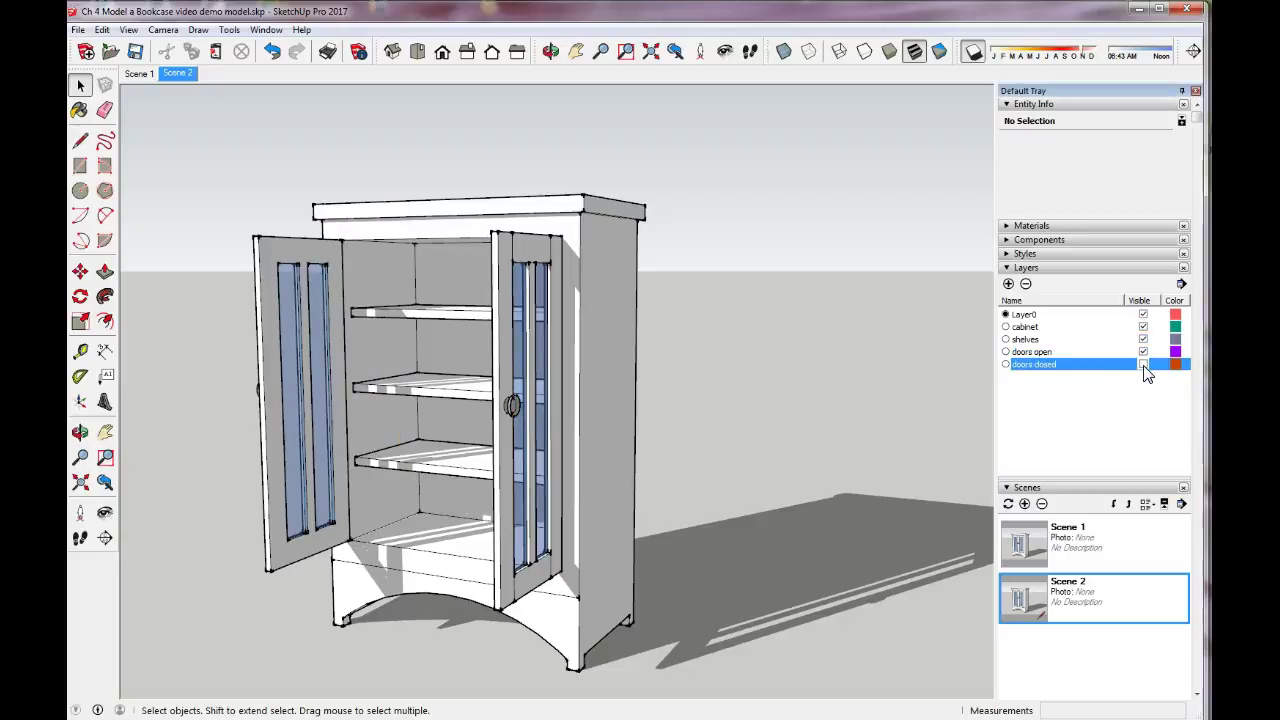
right_click(168, 80)
left_click(215, 143)
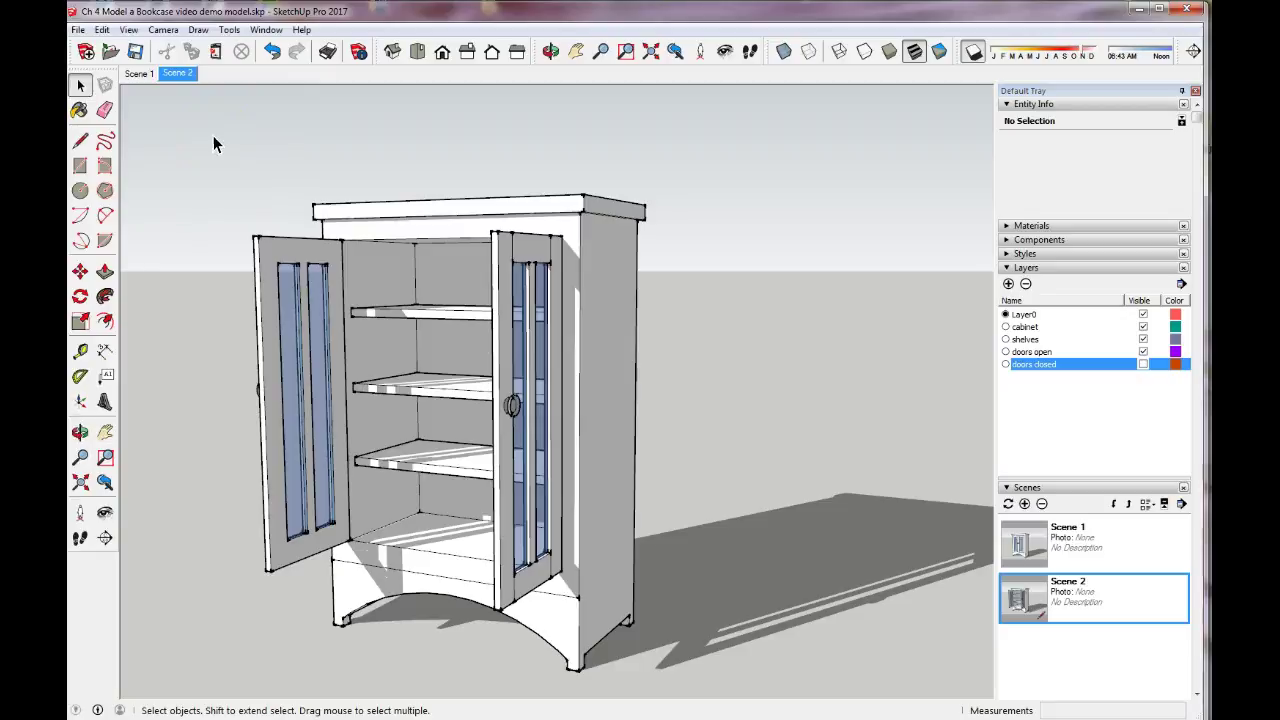
left_click(138, 74)
left_click(179, 74)
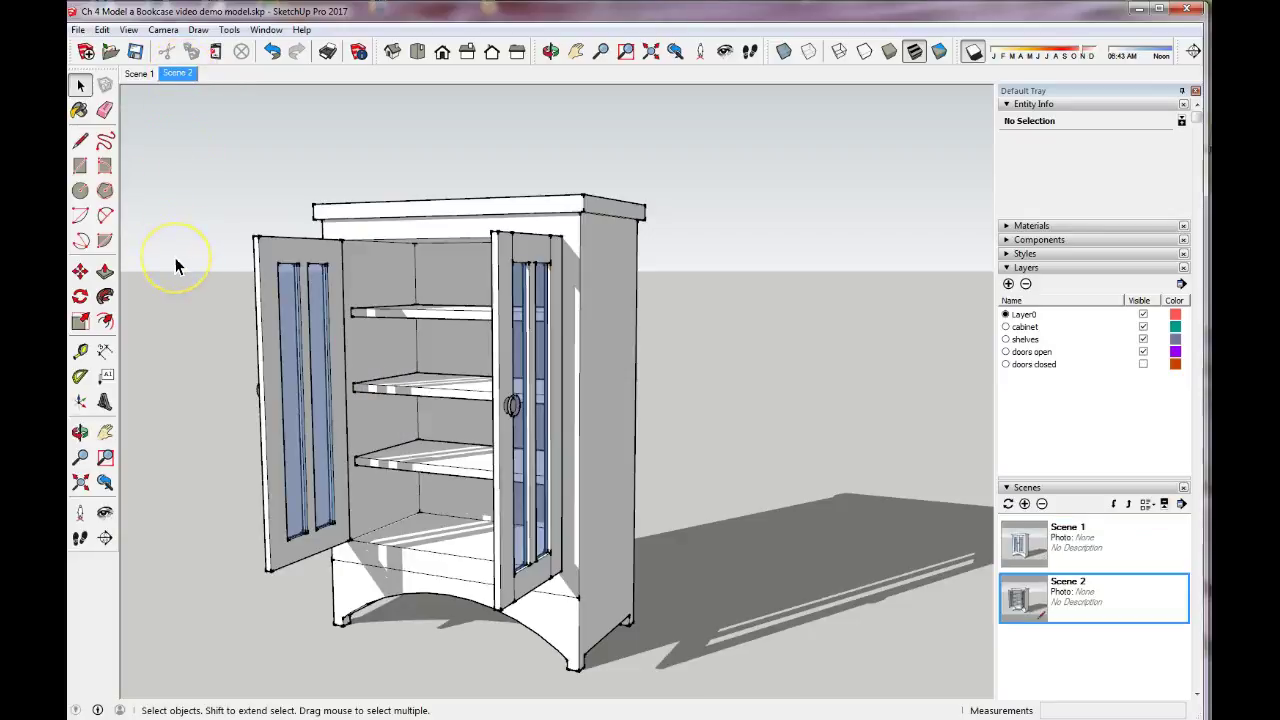
Step: Add a third scene that views the cabinet with open doors from its front left corner
left_click(80, 432)
left_click_drag(189, 354, 617, 445)
left_click_drag(638, 437, 623, 363)
left_click(105, 432)
left_click_drag(246, 478, 260, 434)
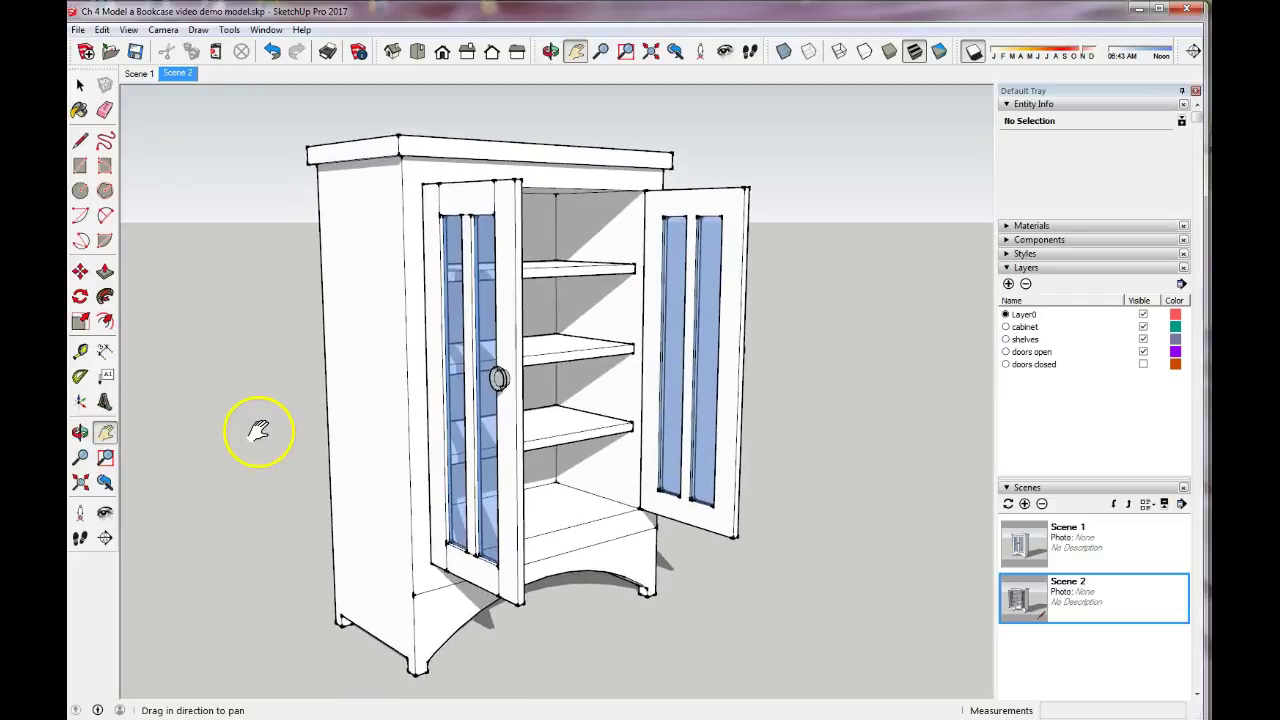
right_click(180, 74)
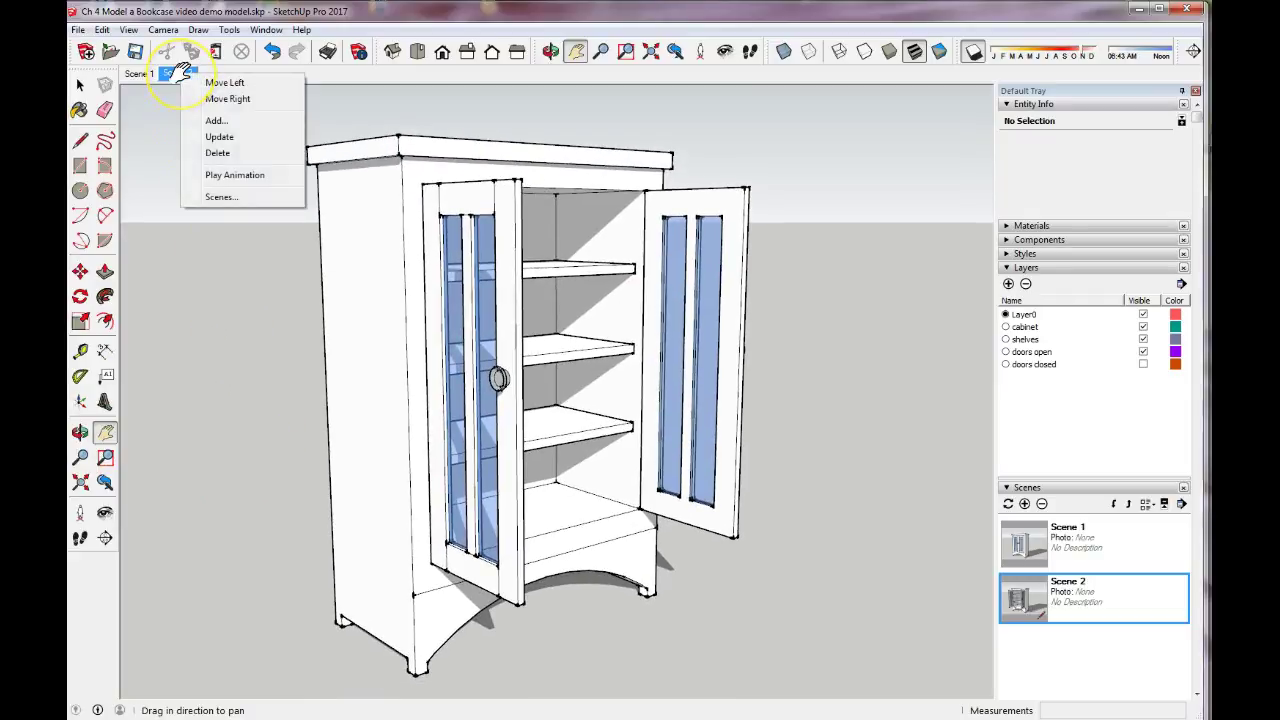
left_click(217, 120)
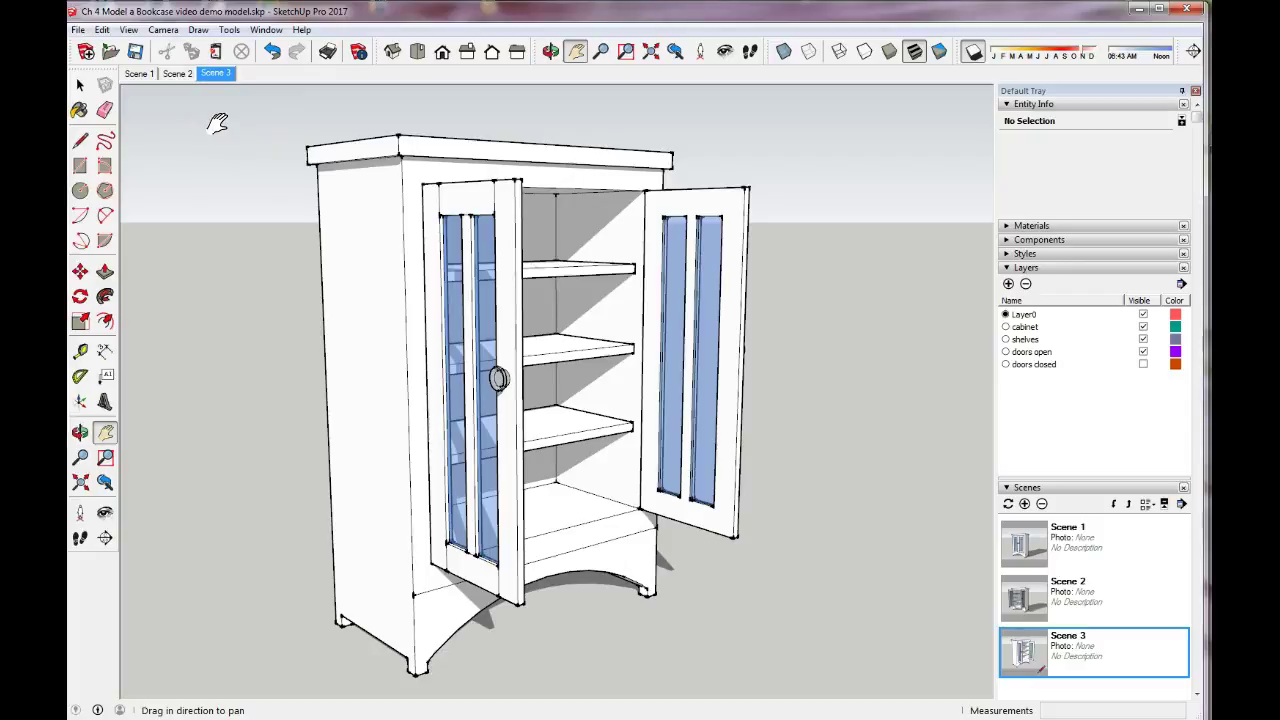
Step: Add a fourth scene viewing the cabinet from its front right corner, with the doors closed layer shown and doors open hidden
left_click(80, 432)
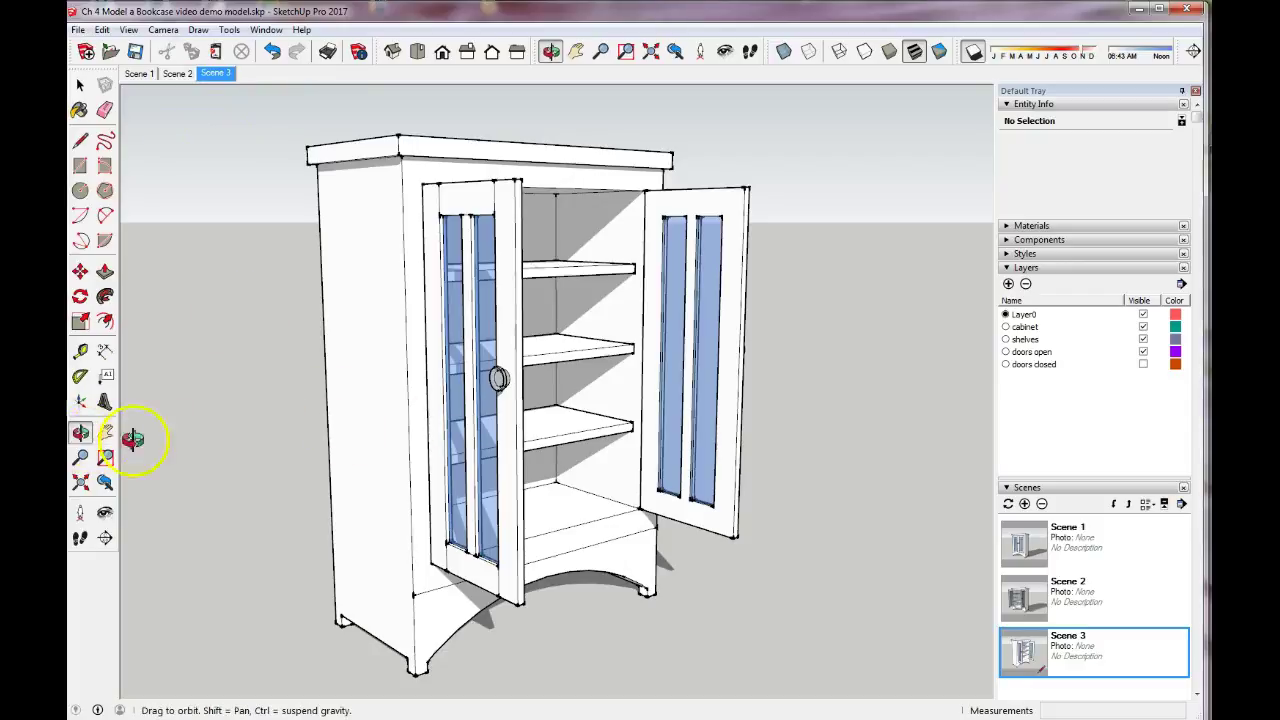
left_click_drag(710, 297, 244, 260)
left_click(1143, 363)
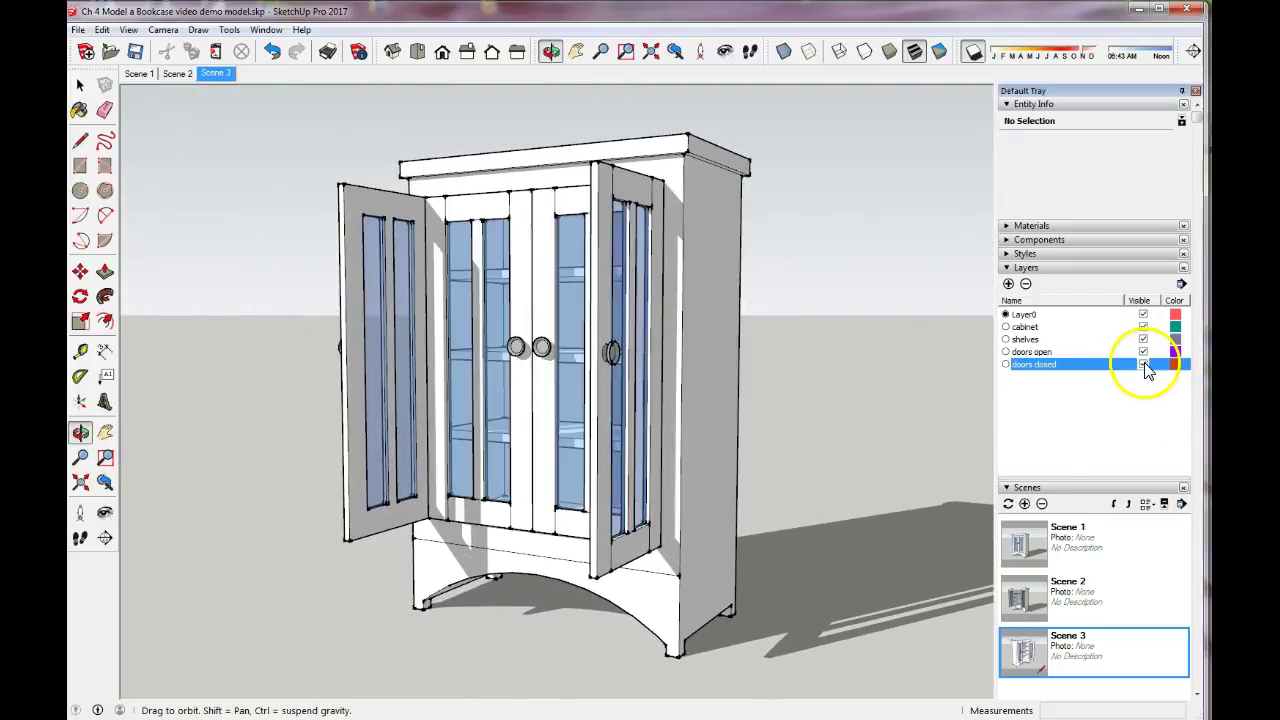
left_click(1143, 352)
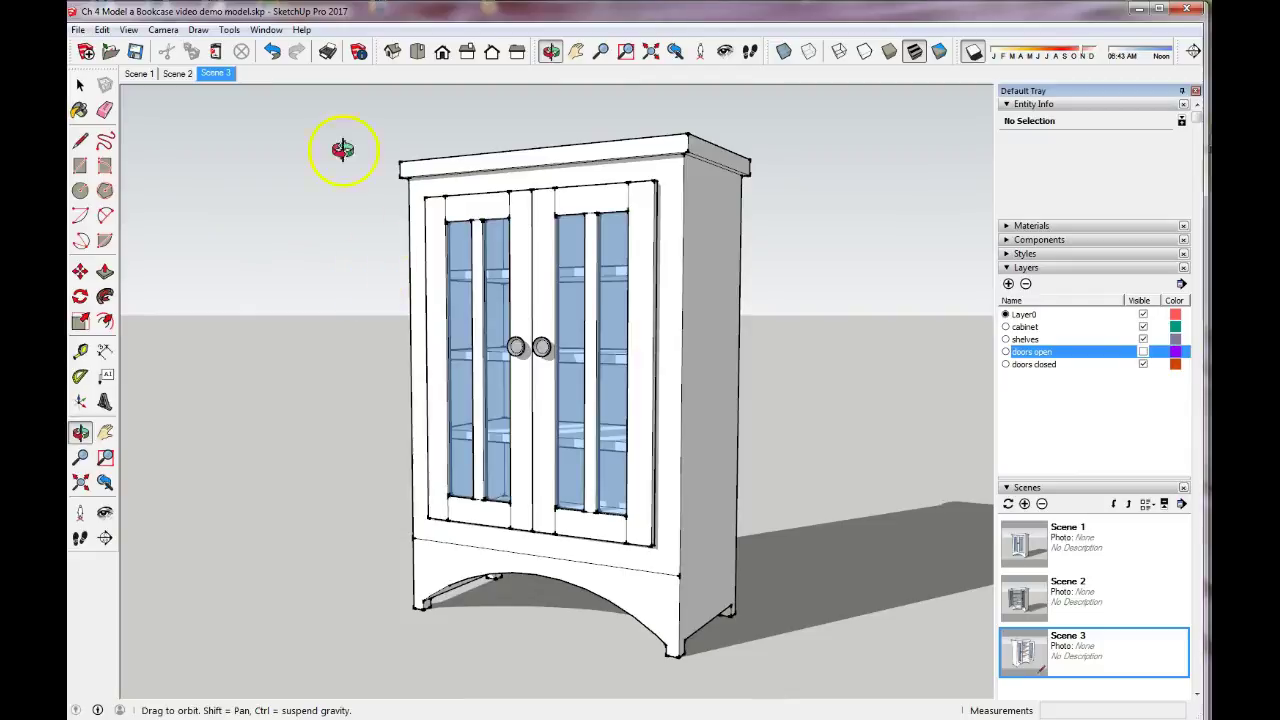
right_click(214, 78)
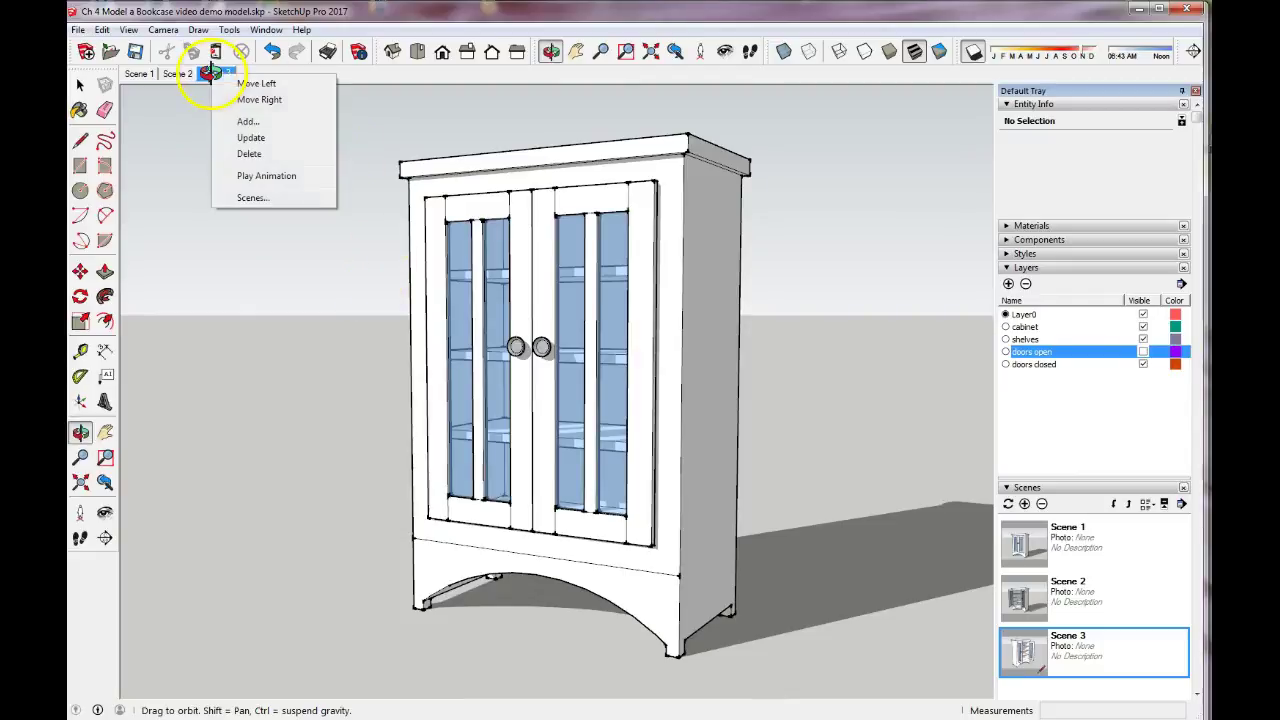
left_click(250, 122)
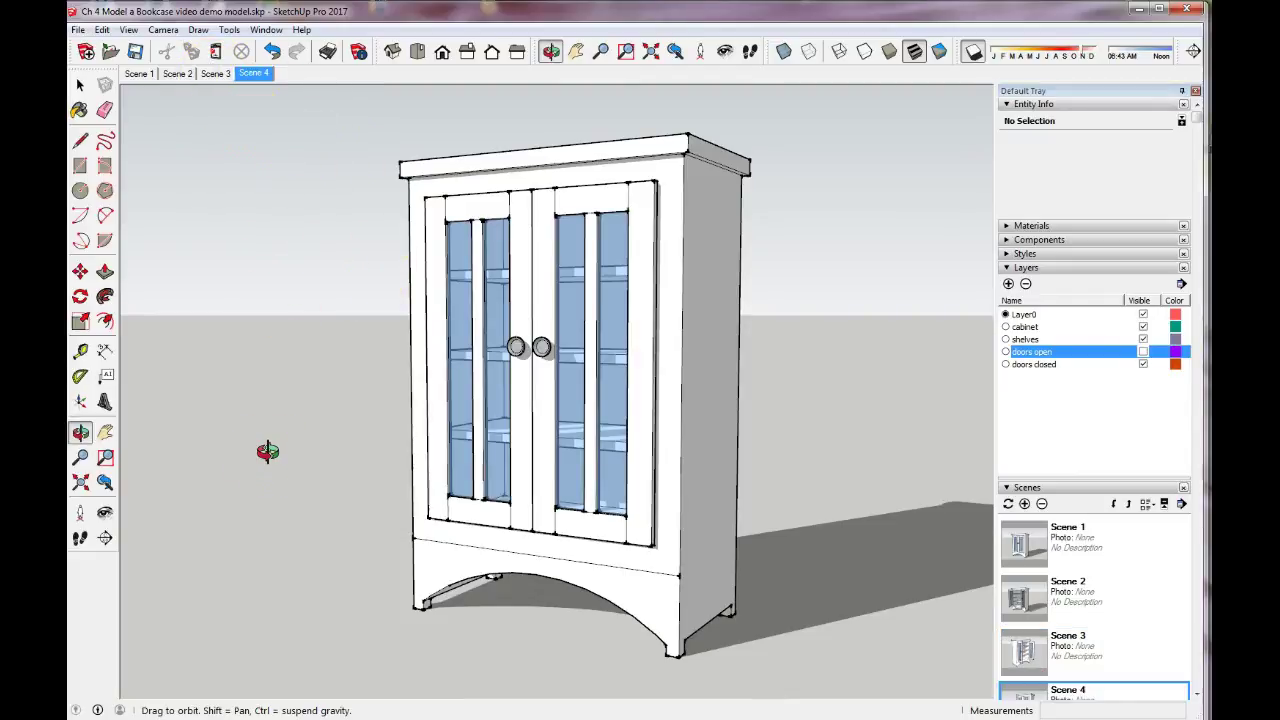
Step: Go through Scenes 1 to 4 in order to check each saved view and door version
left_click(143, 74)
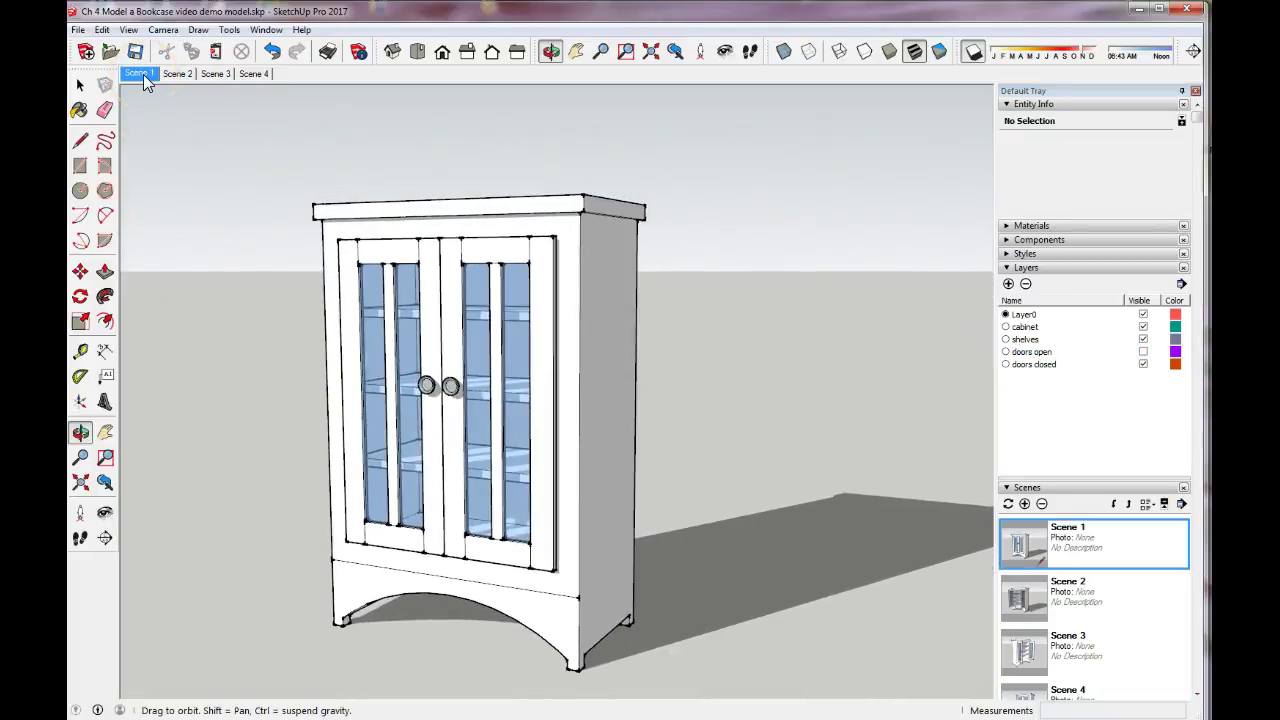
left_click(174, 75)
left_click(211, 75)
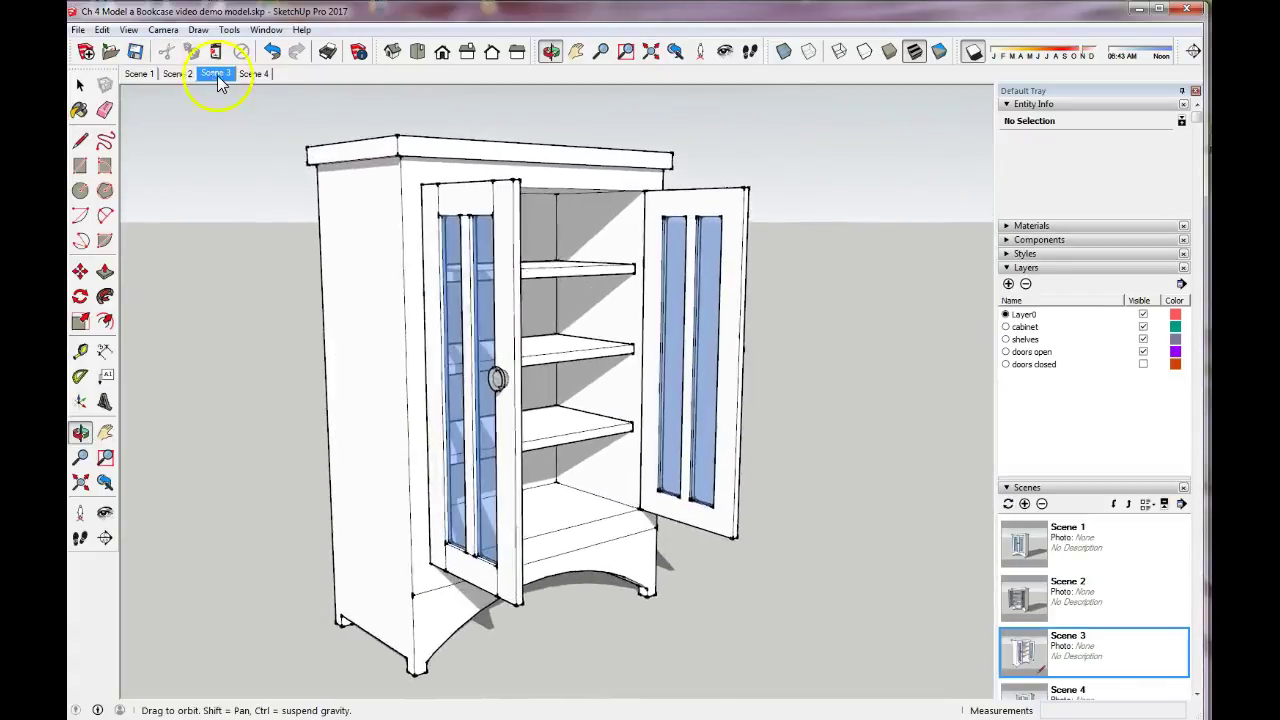
left_click(254, 75)
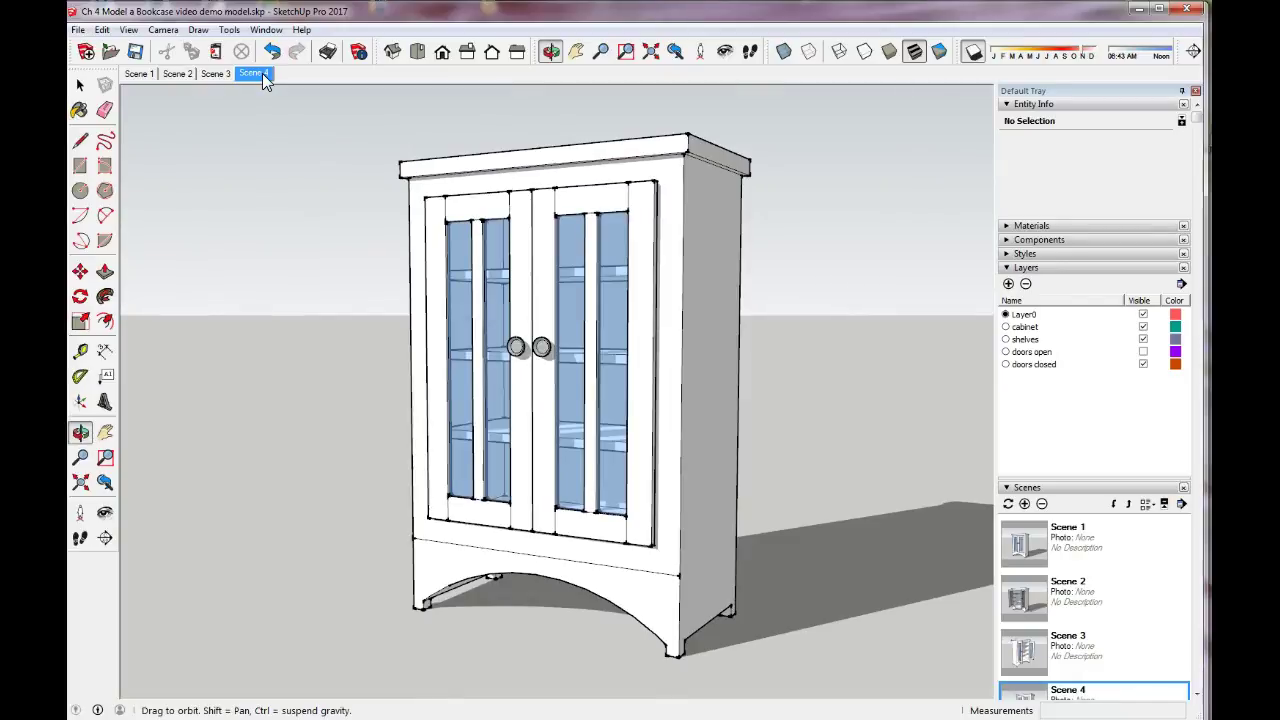
Step: Play the scene animation starting from Scene 1, watch it cycle through all scenes, and stop it
left_click(139, 74)
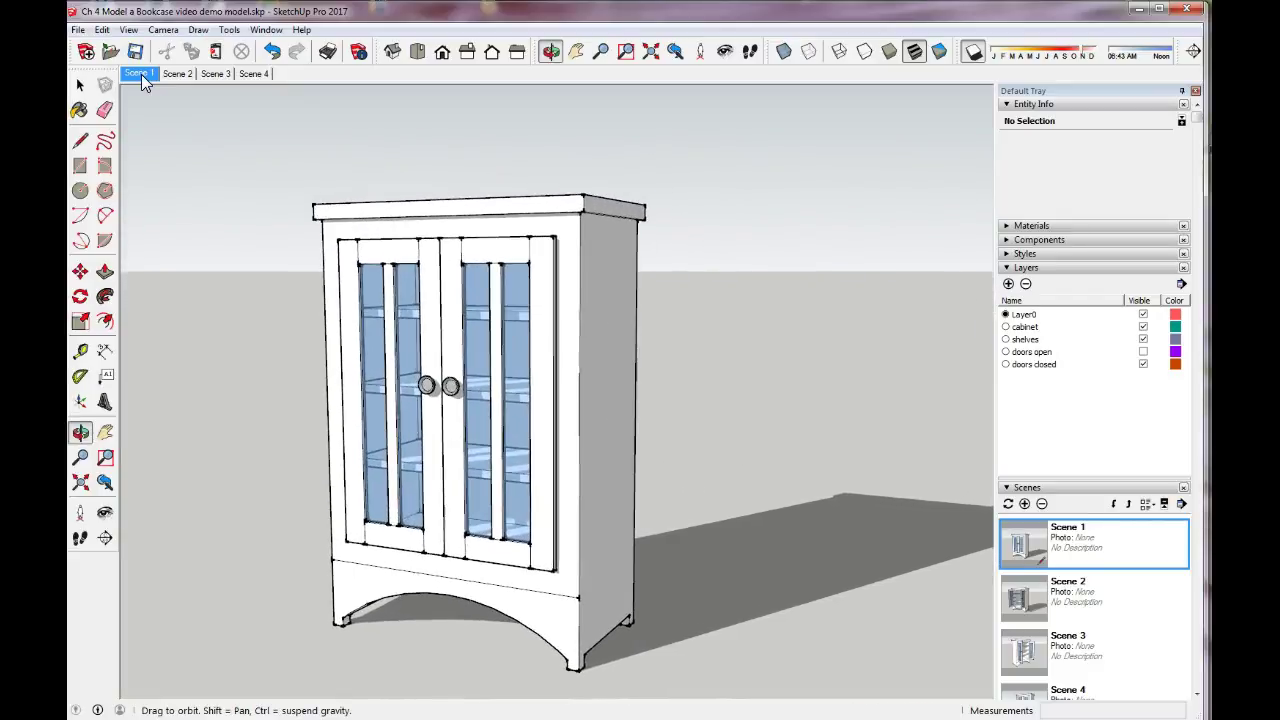
right_click(140, 74)
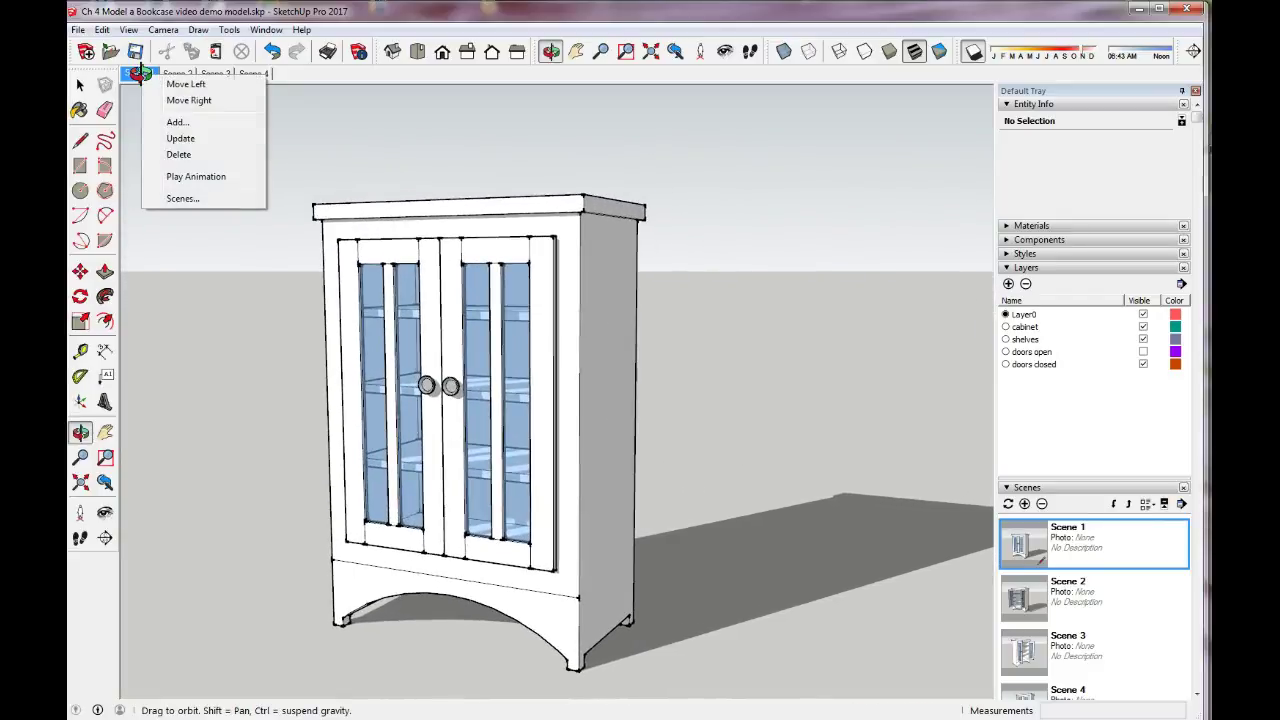
left_click(193, 176)
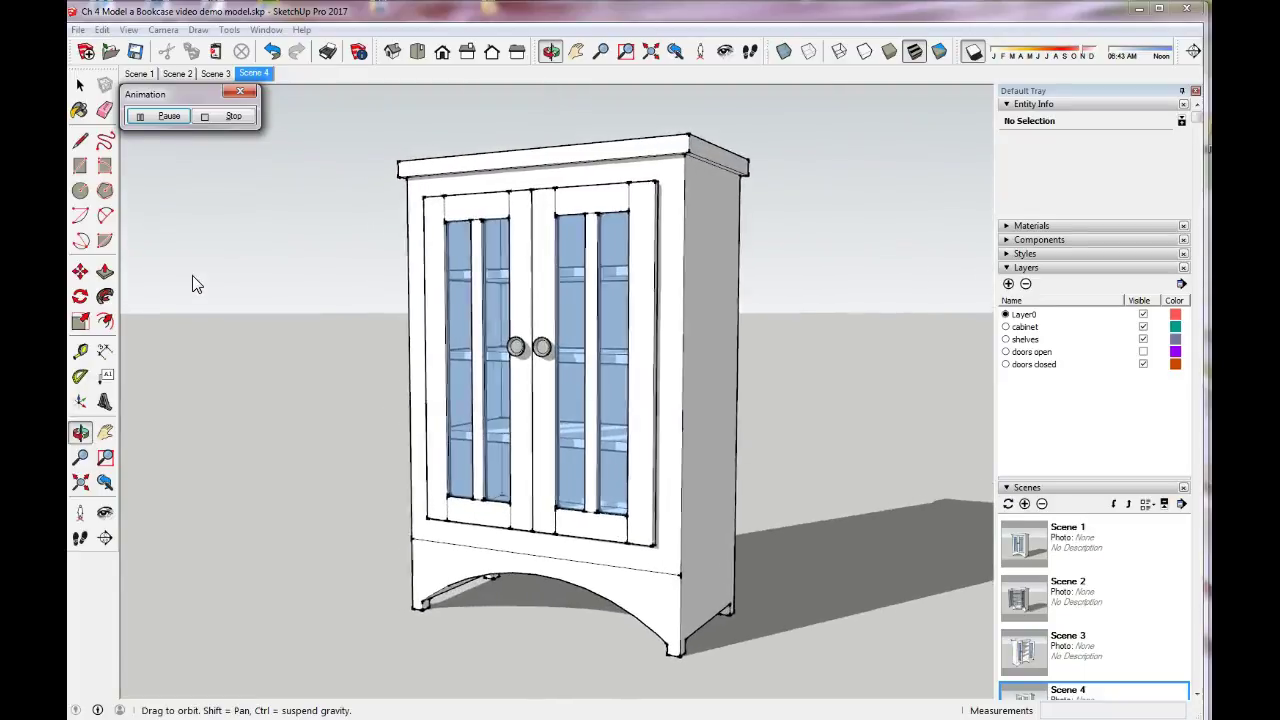
left_click(191, 268)
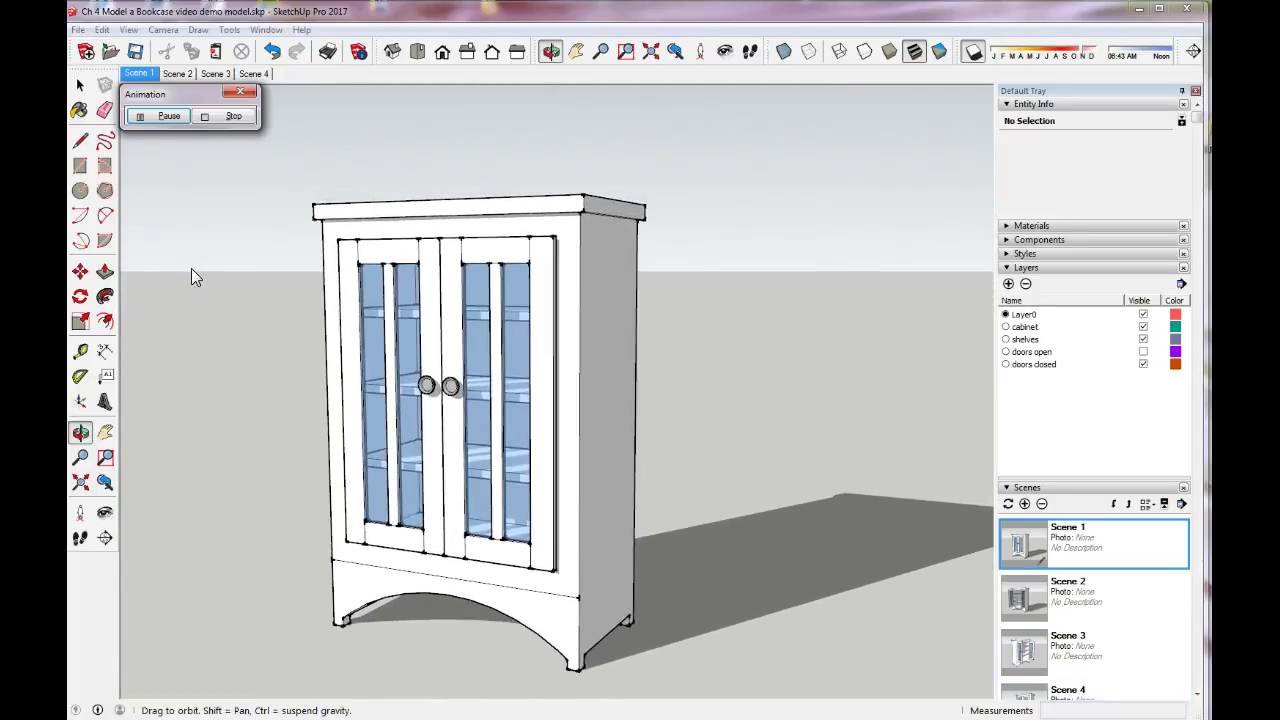
left_click(215, 119)
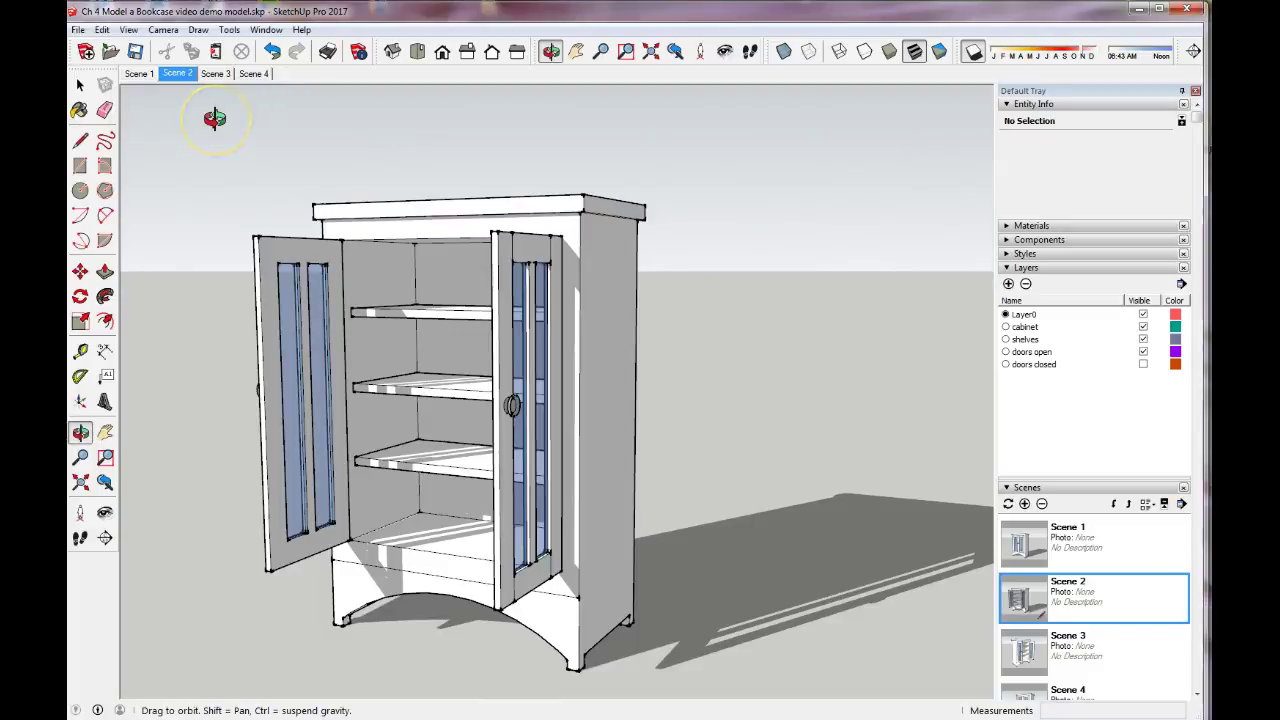
Step: Set the scene transition time to 1 second in the model's animation settings
left_click(128, 30)
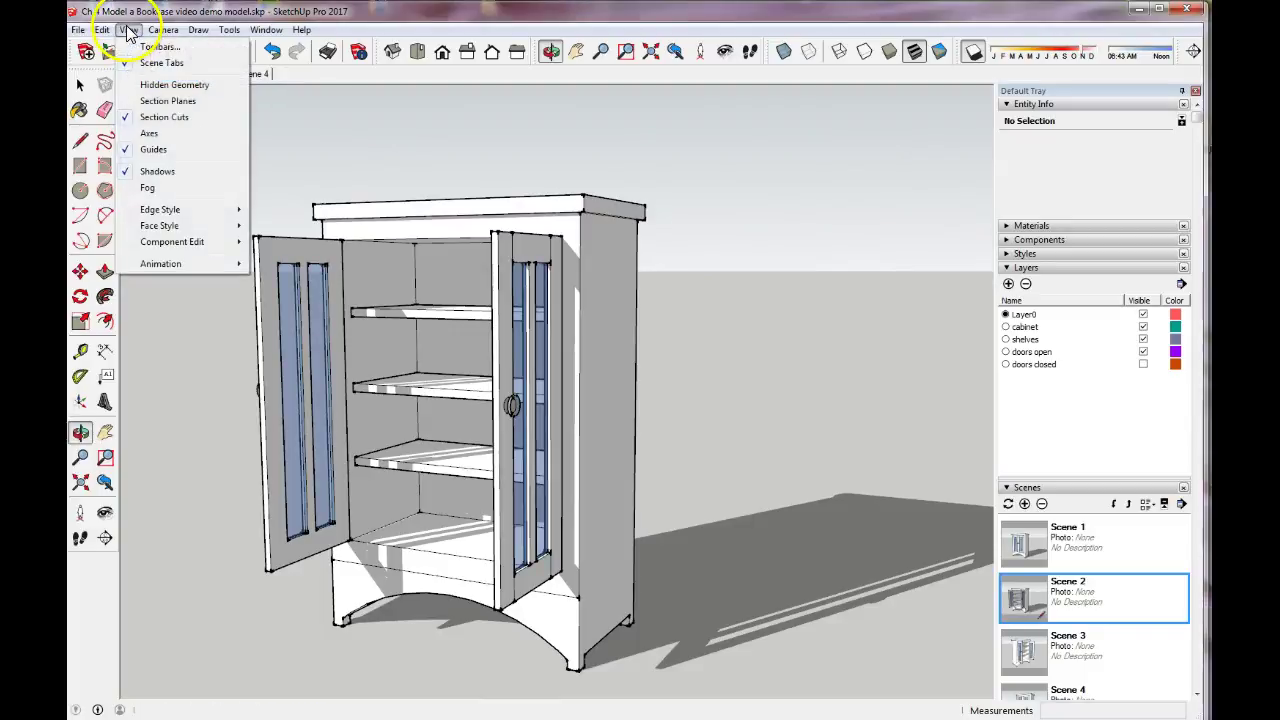
left_click(155, 265)
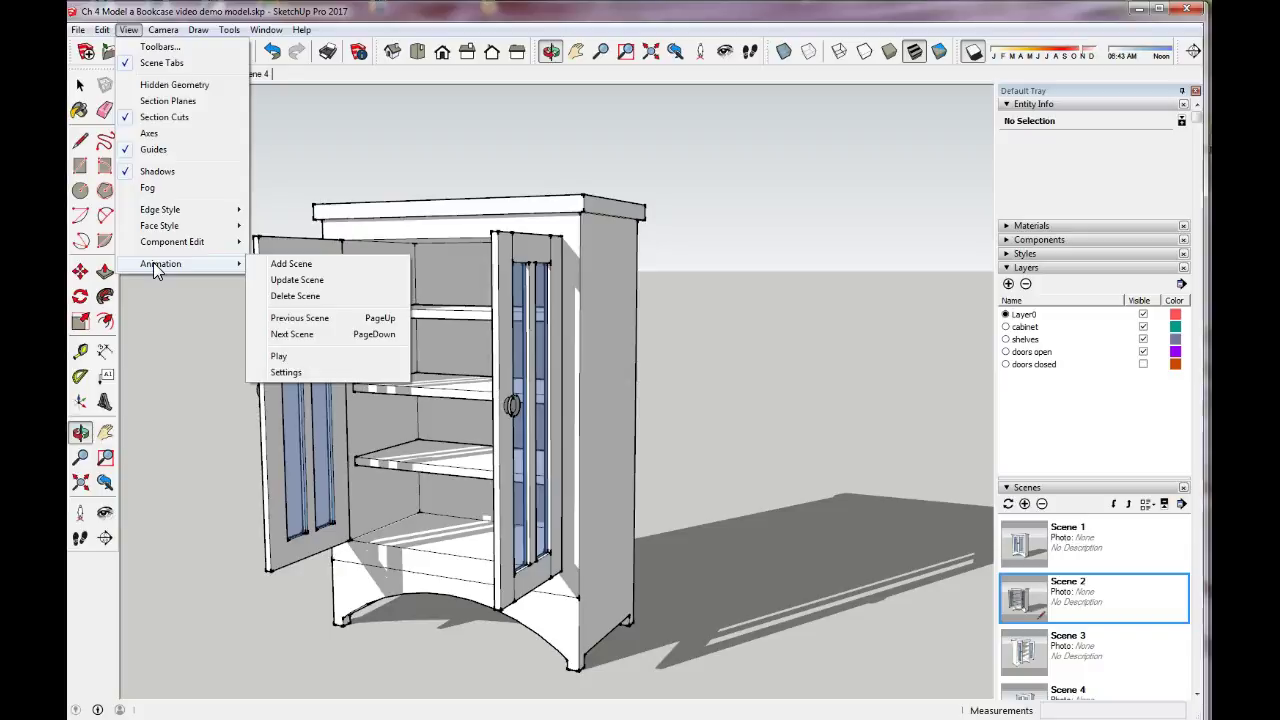
left_click(300, 372)
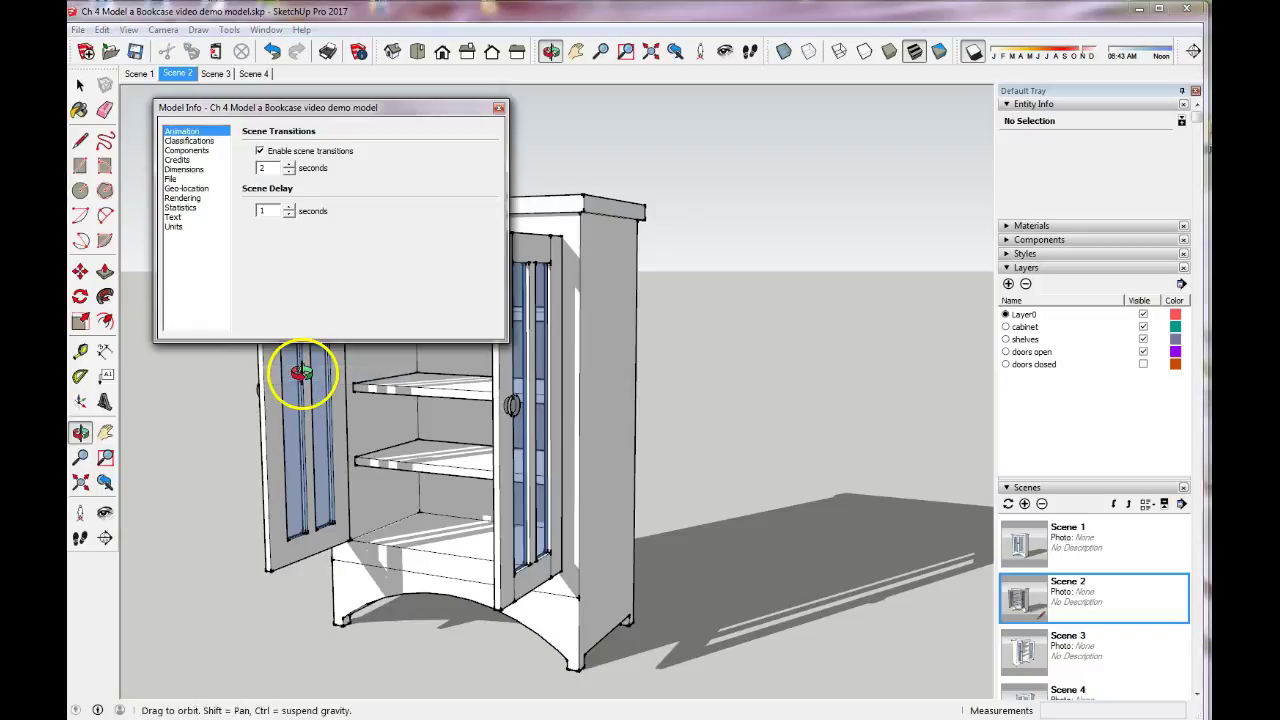
left_click_drag(279, 169, 253, 168)
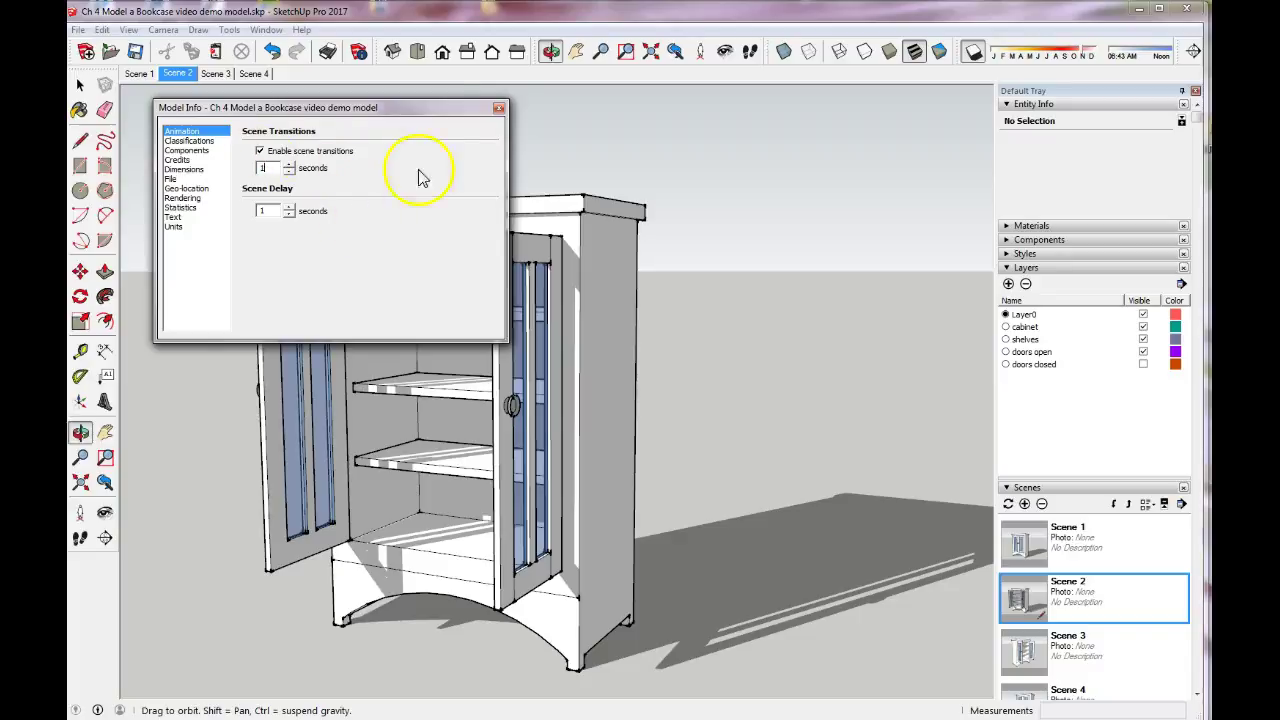
left_click(499, 109)
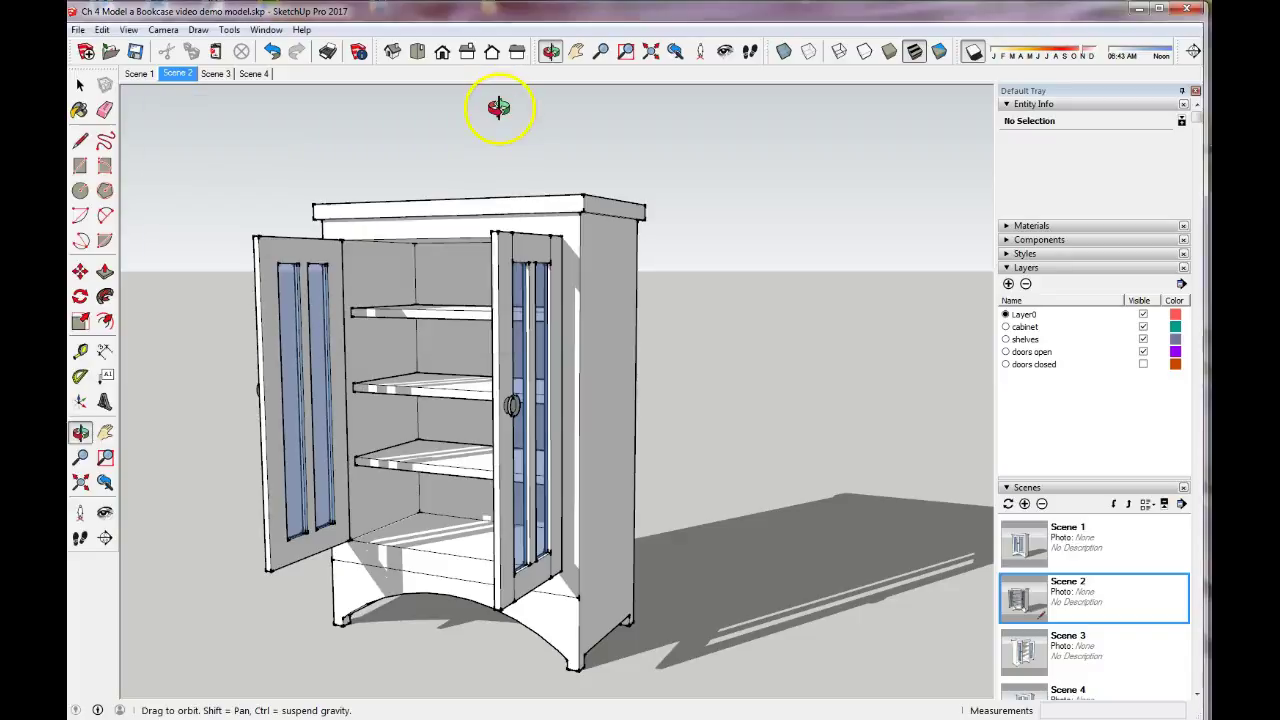
Step: Replay the animation from Scene 1 to check the new transition timing, and stop it
left_click(132, 77)
right_click(132, 77)
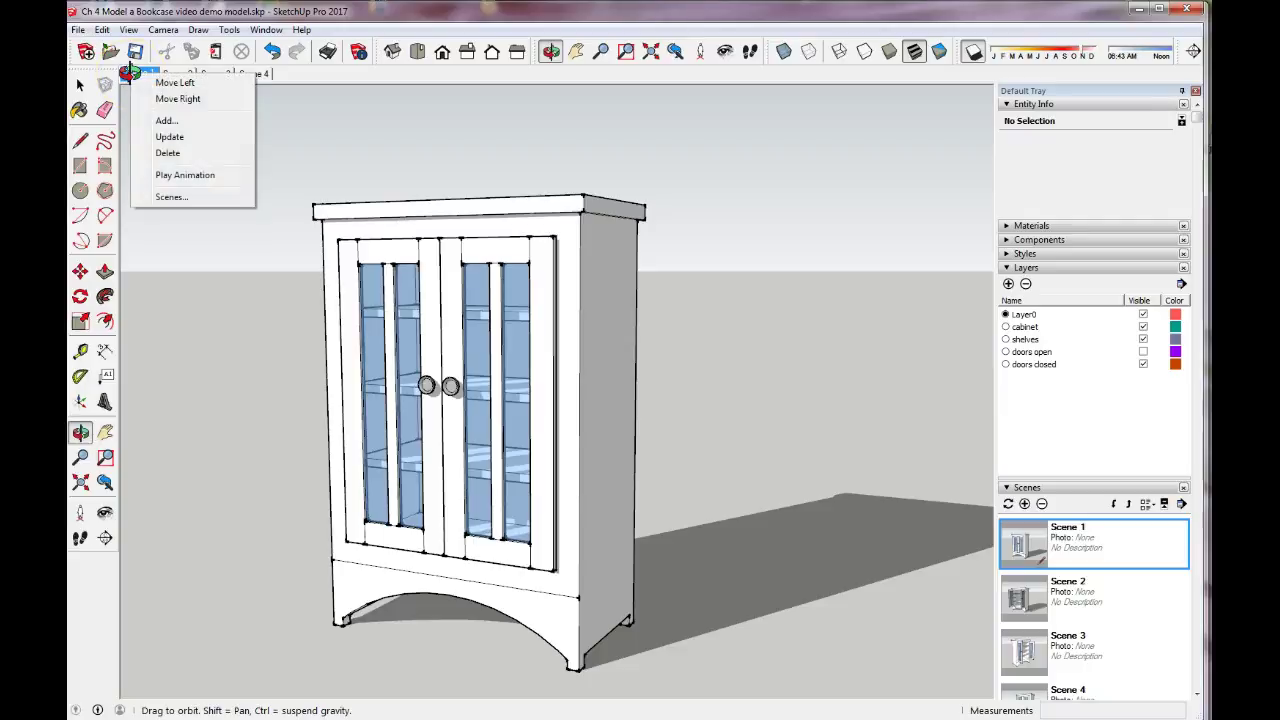
left_click(165, 175)
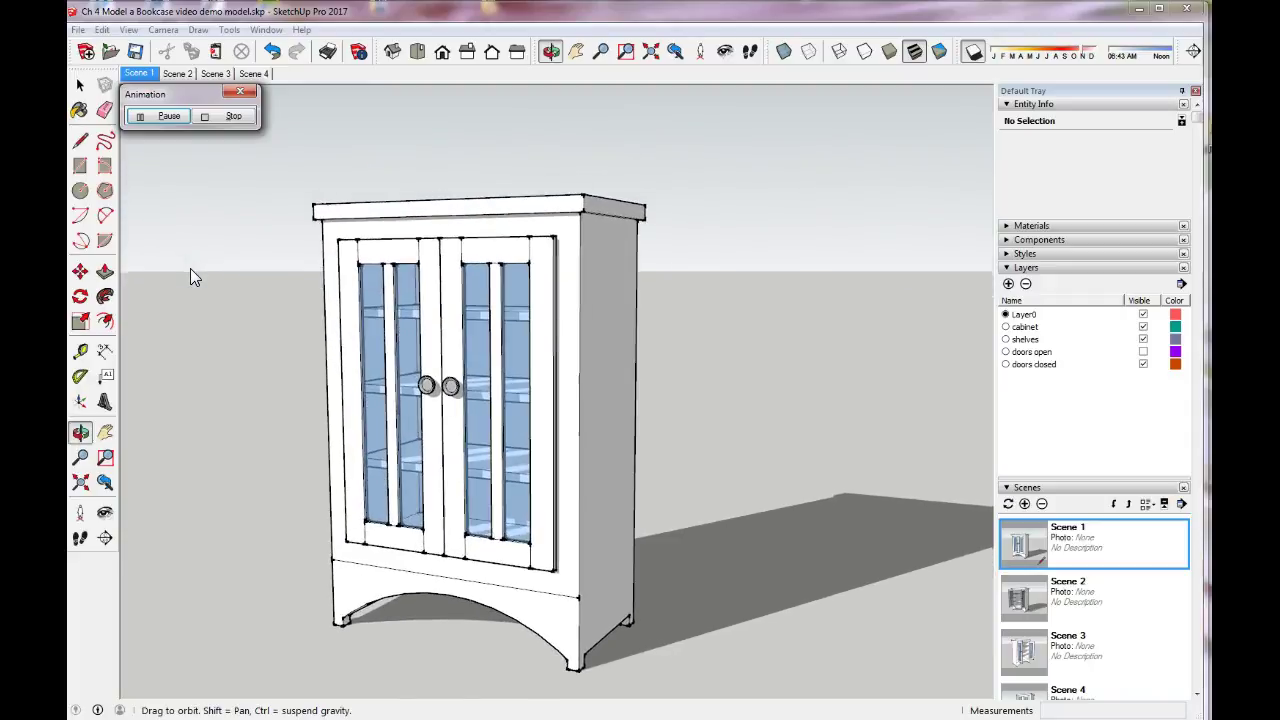
left_click(224, 116)
left_click(77, 30)
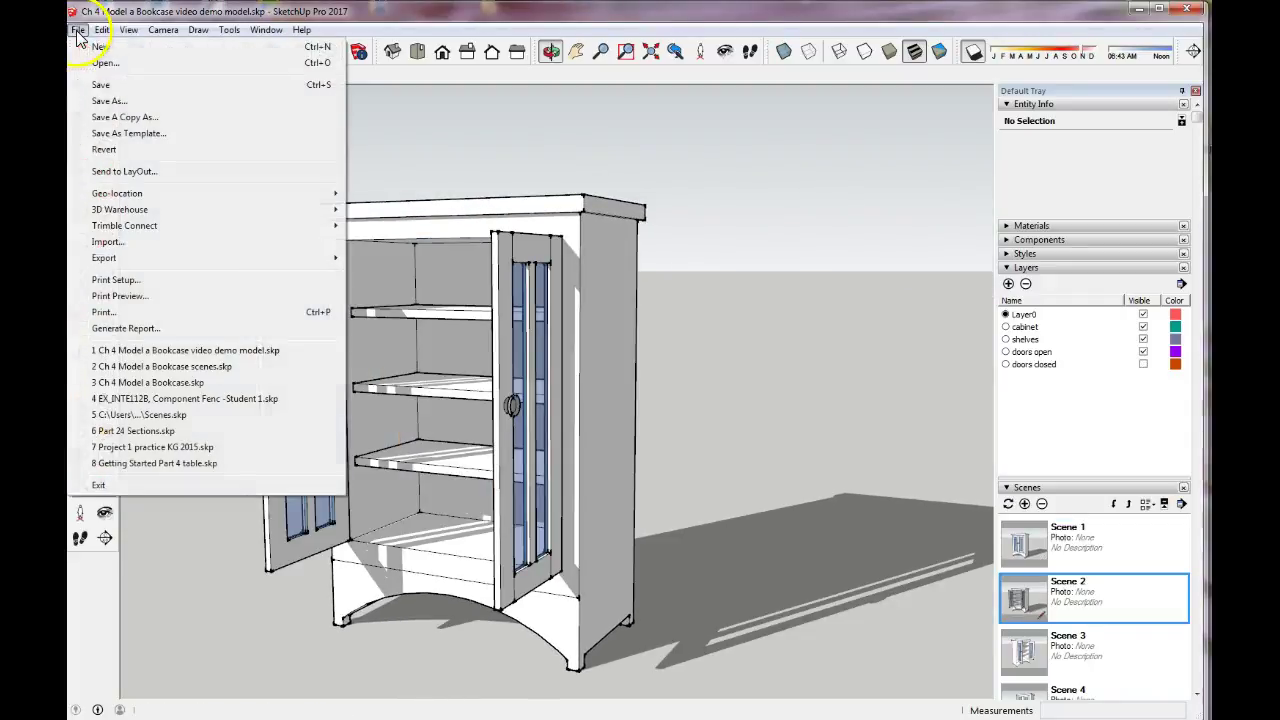
left_click(450, 145)
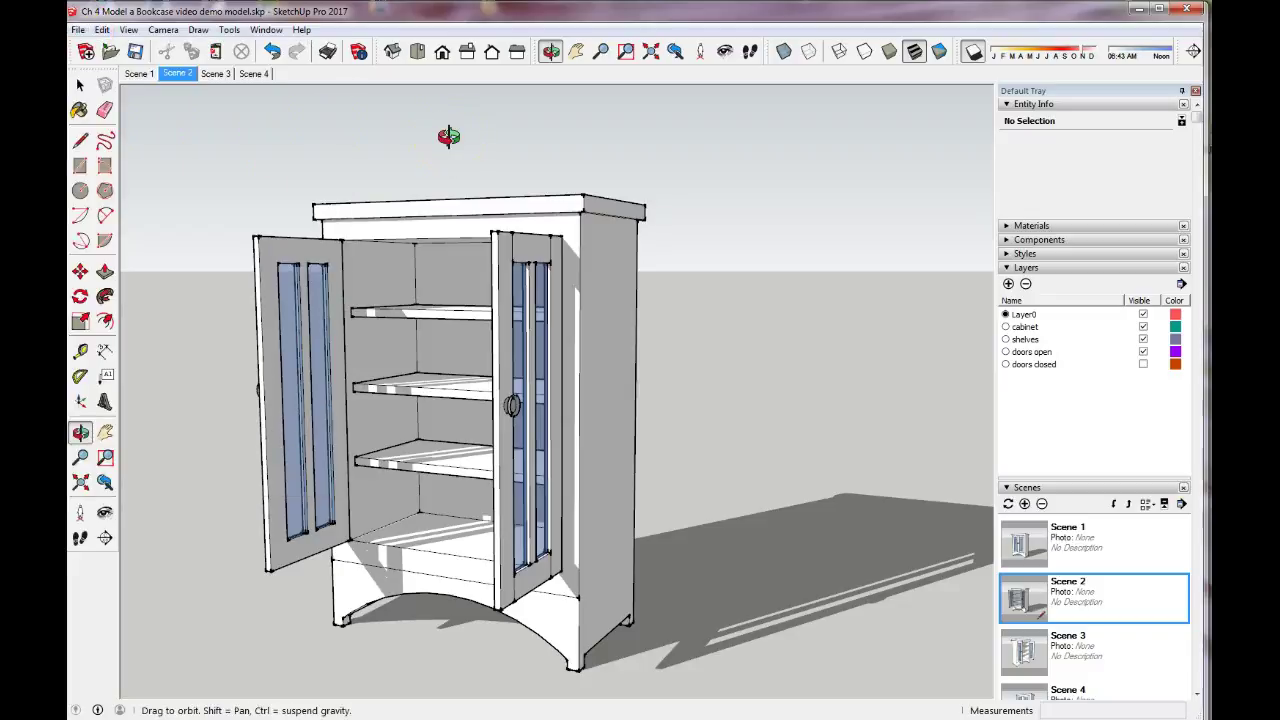